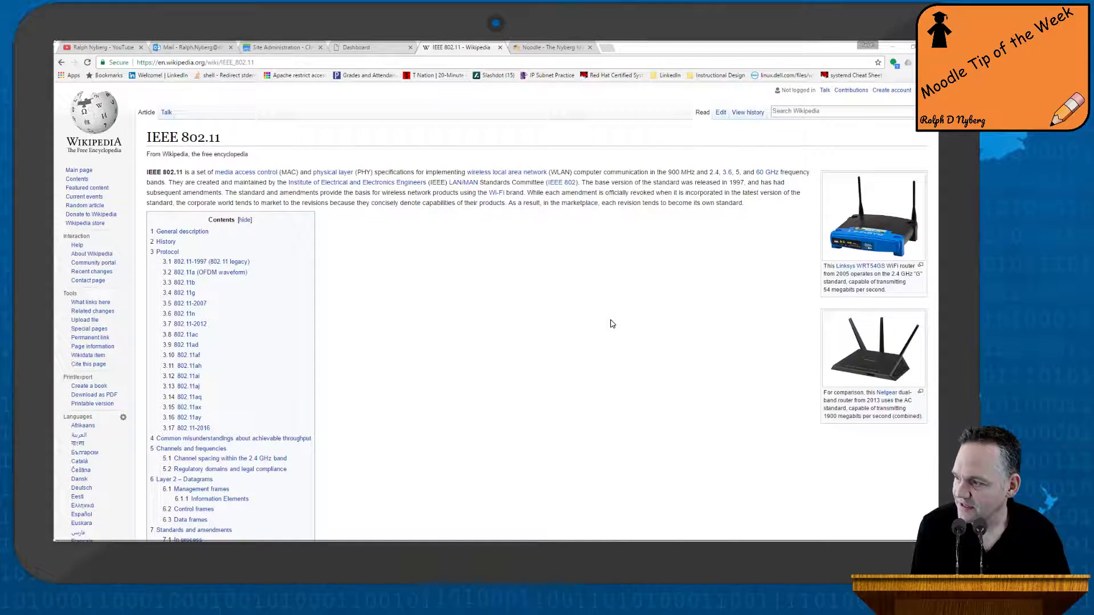
# Review the Protocol table on the IEEE 802.11 Wikipedia page, then close the article
pyautogui.scroll(-15, 613, 315)
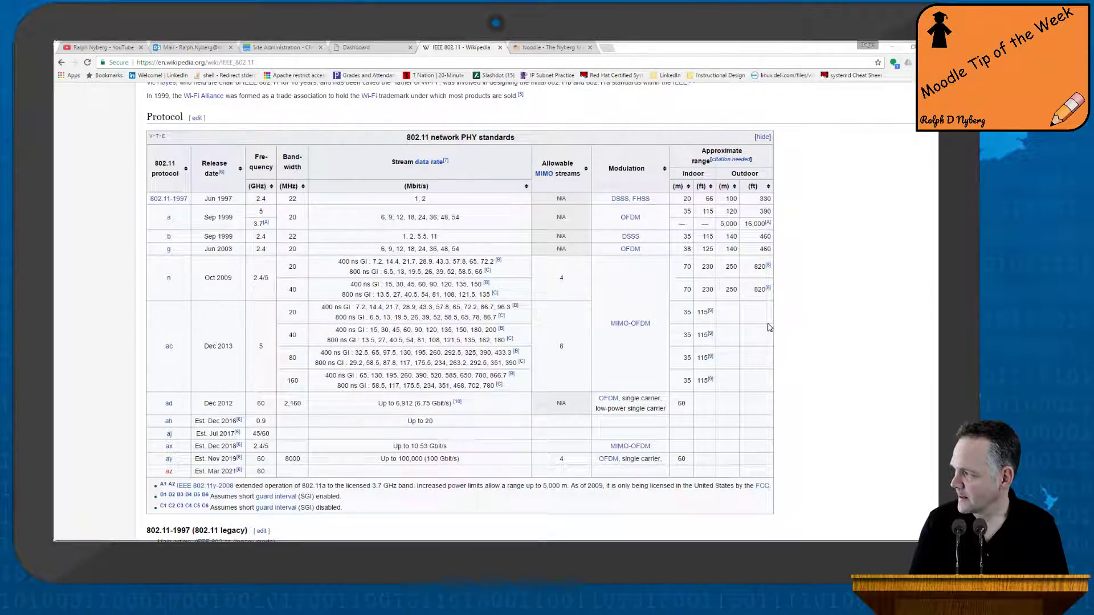
pyautogui.scroll(10, 837, 282)
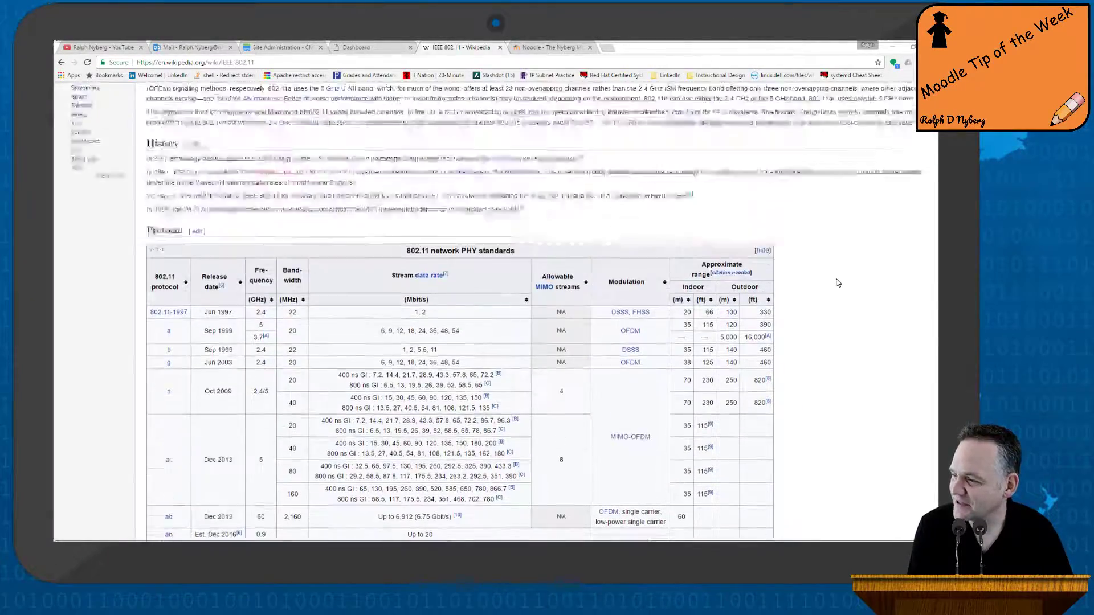
pyautogui.scroll(3, 838, 283)
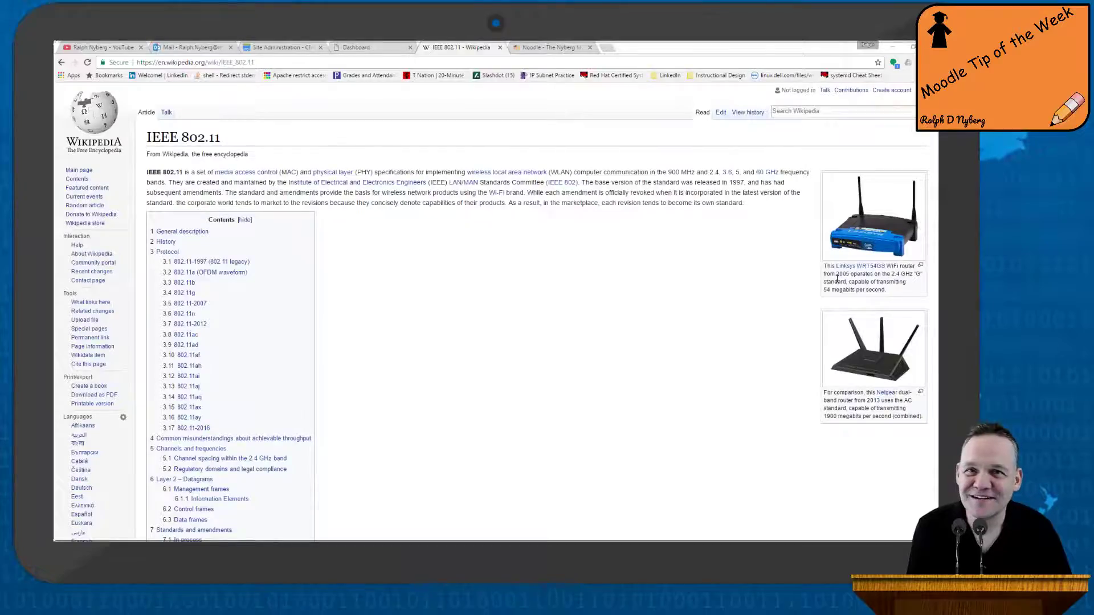
pyautogui.scroll(-6, 786, 296)
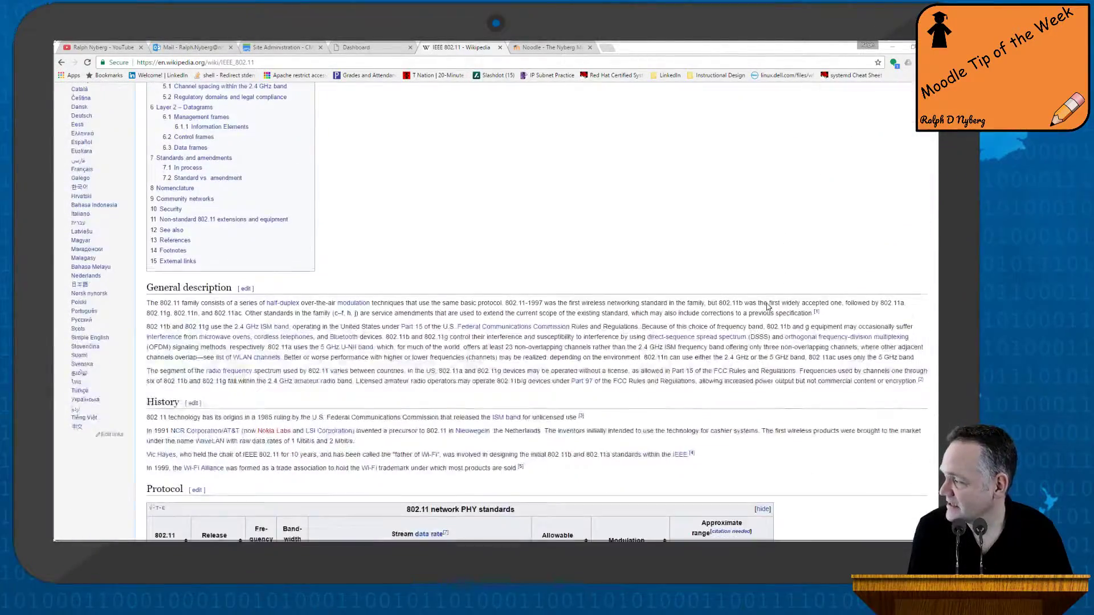
pyautogui.scroll(-6, 775, 305)
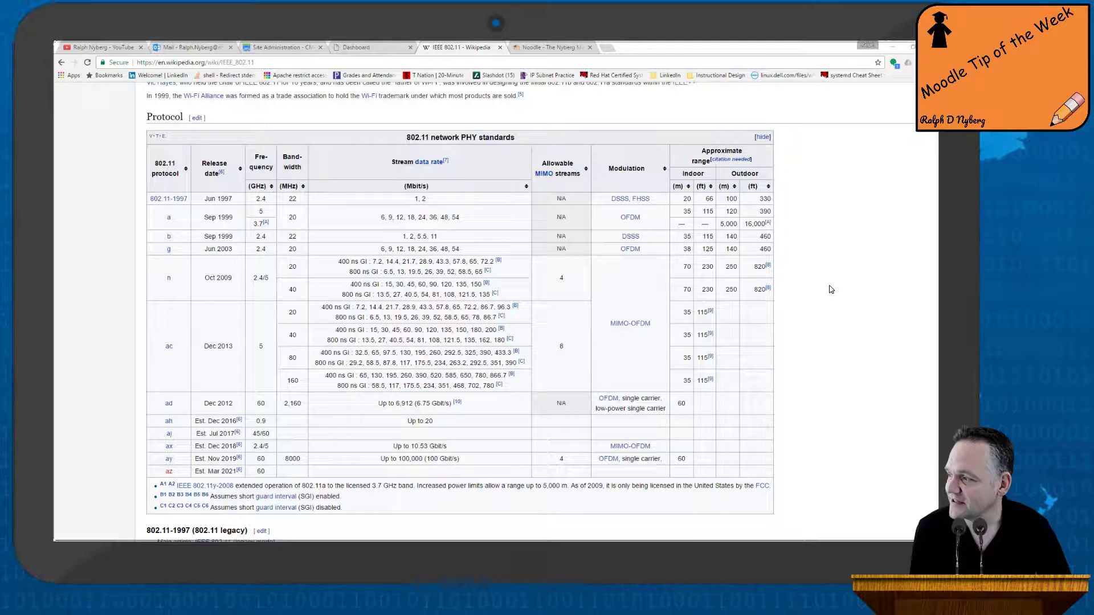
pyautogui.middleClick(459, 48)
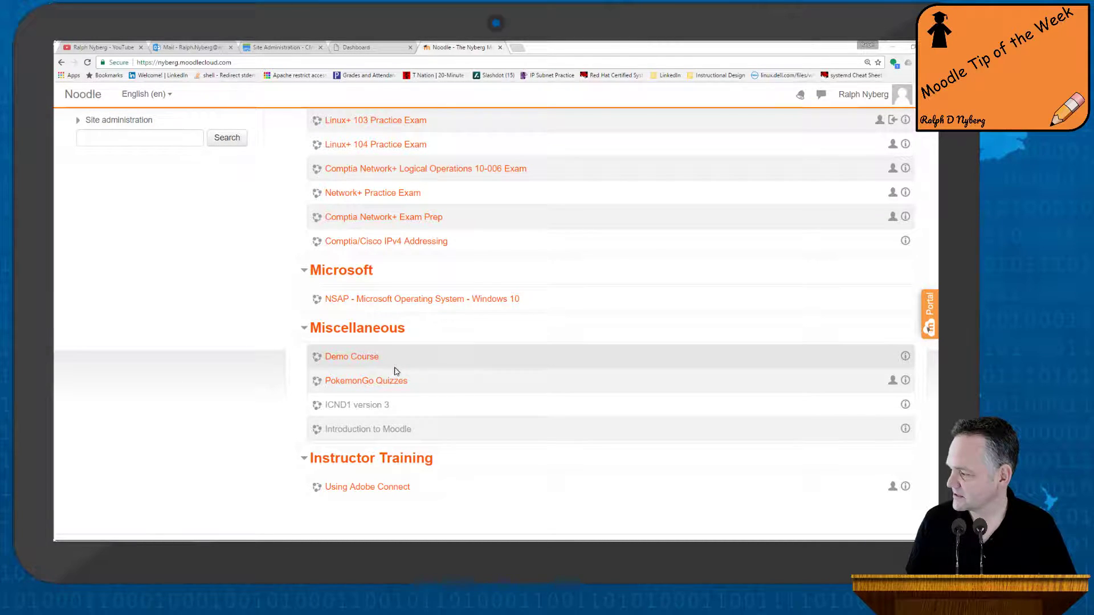
# From Demo Course, go to Question bank > Categories in the Administration block
pyautogui.click(358, 360)
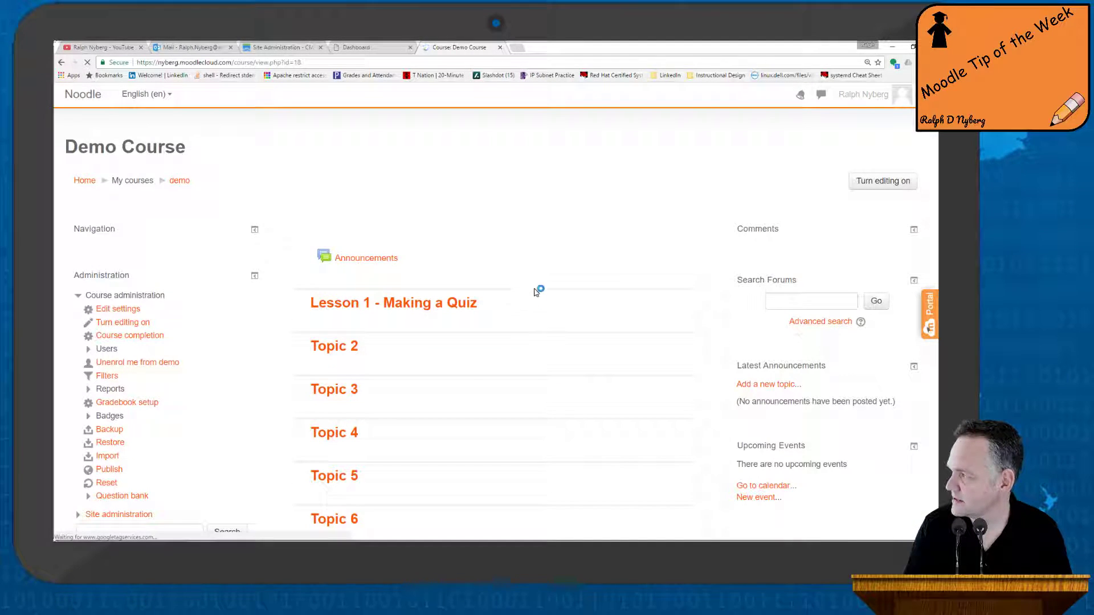
pyautogui.scroll(-3, 501, 279)
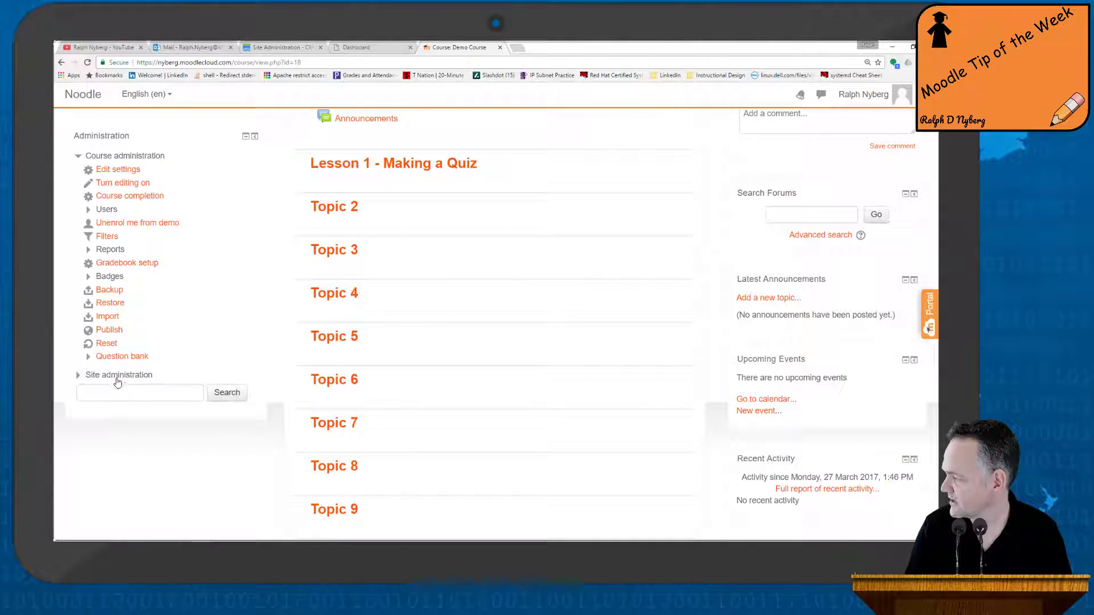
pyautogui.click(90, 359)
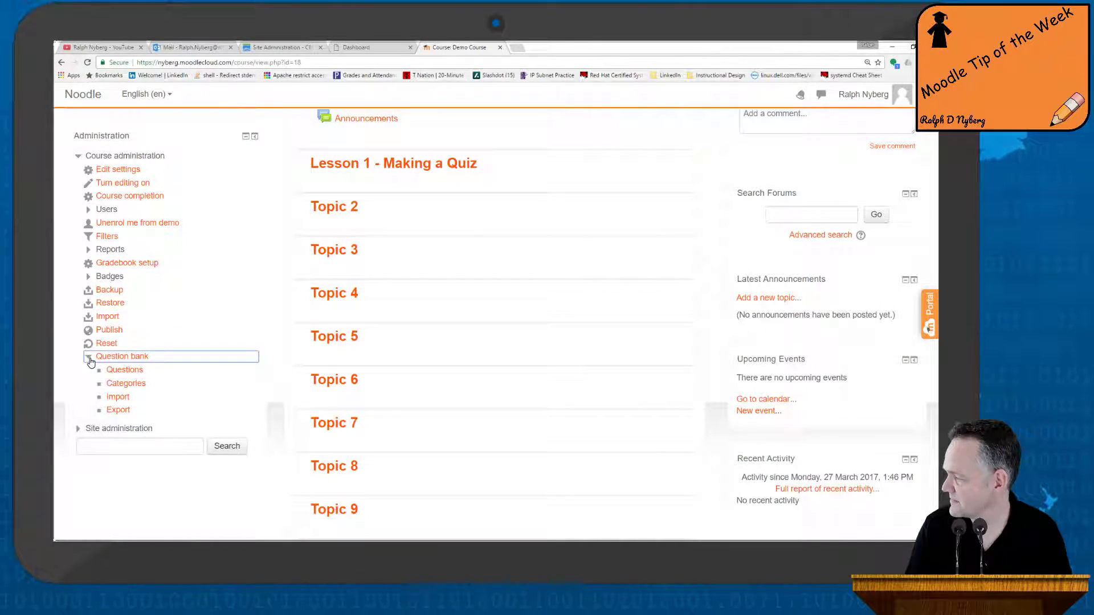
pyautogui.click(125, 383)
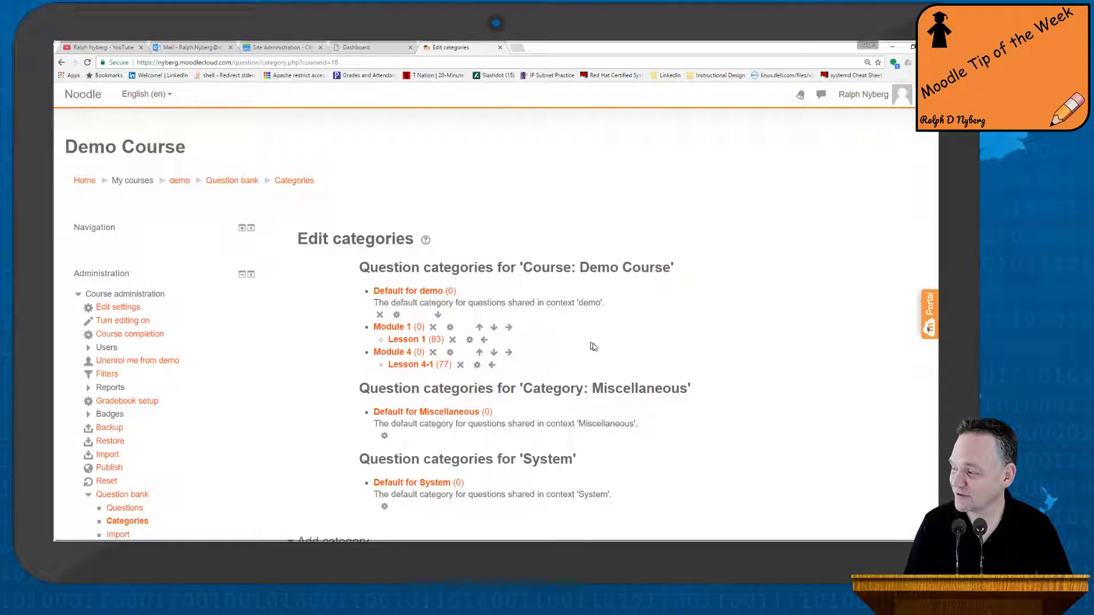
# Create the question category 'M4 Drag and Drop' with Module 4 as its parent
pyautogui.scroll(-1, 605, 348)
pyautogui.scroll(-3, 605, 346)
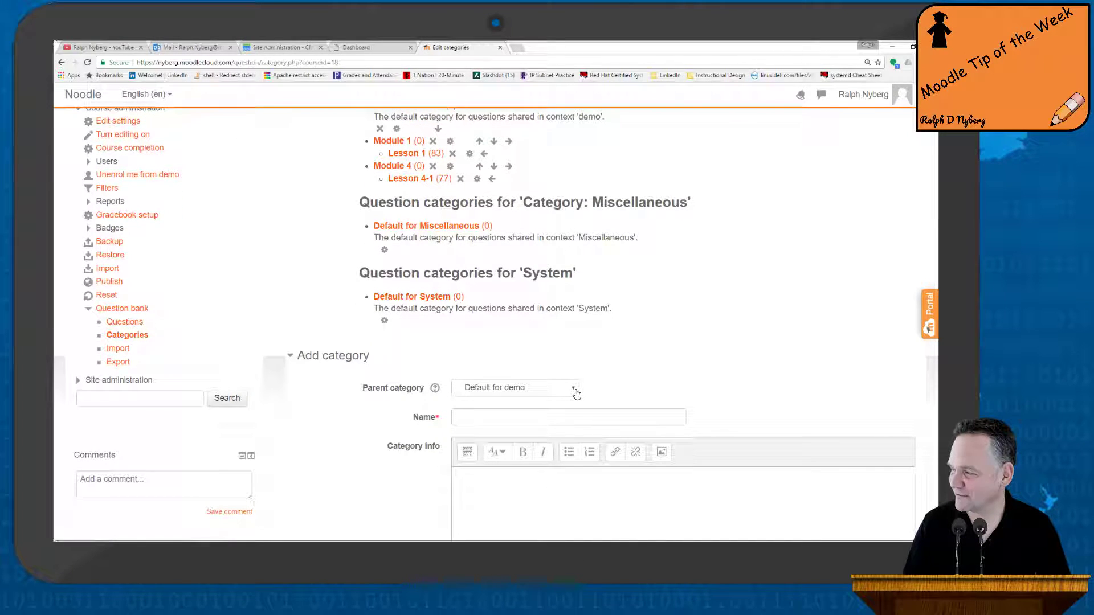
pyautogui.click(573, 388)
pyautogui.click(492, 453)
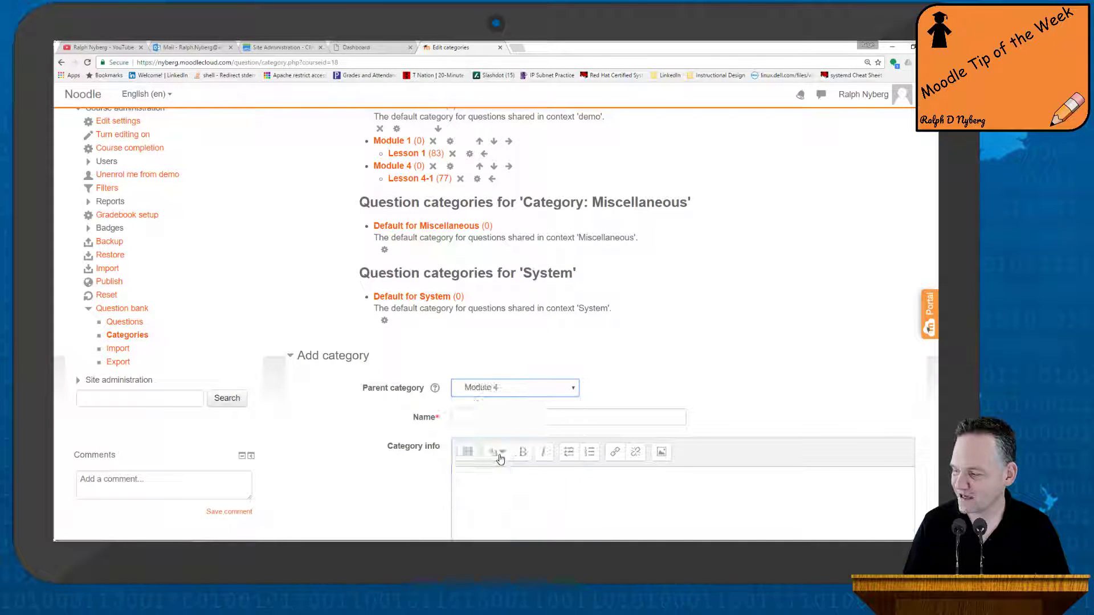
pyautogui.click(459, 416)
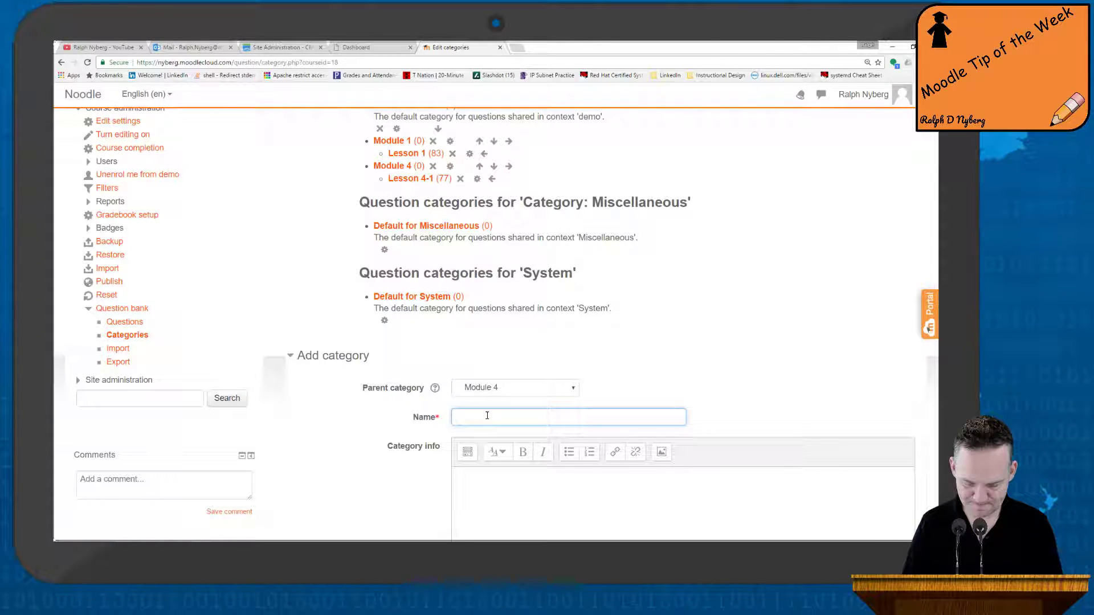
pyautogui.write('M4')
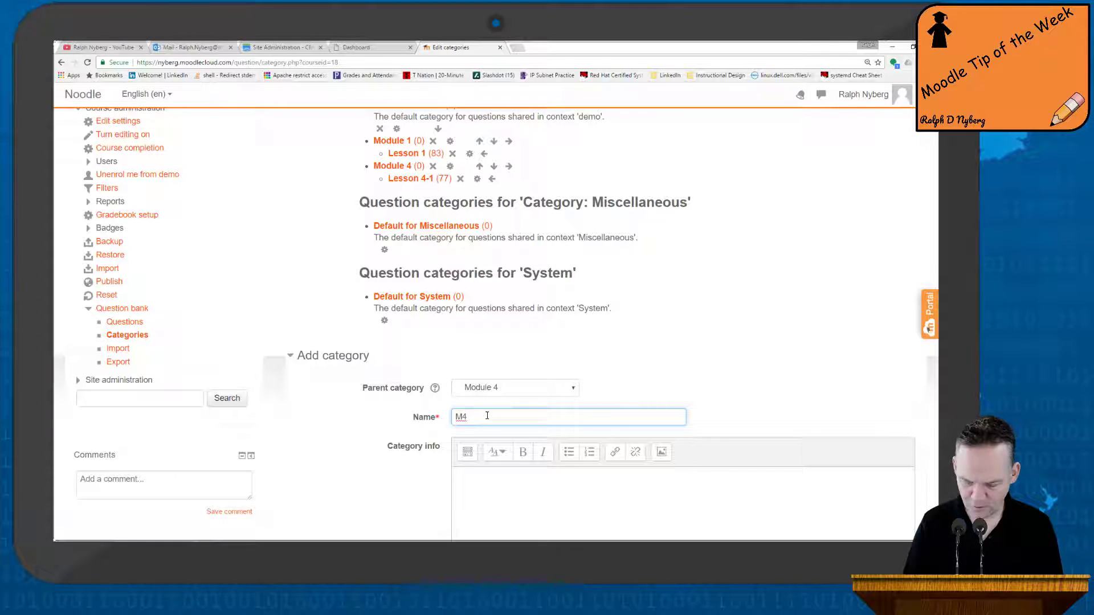
pyautogui.write(' Drag')
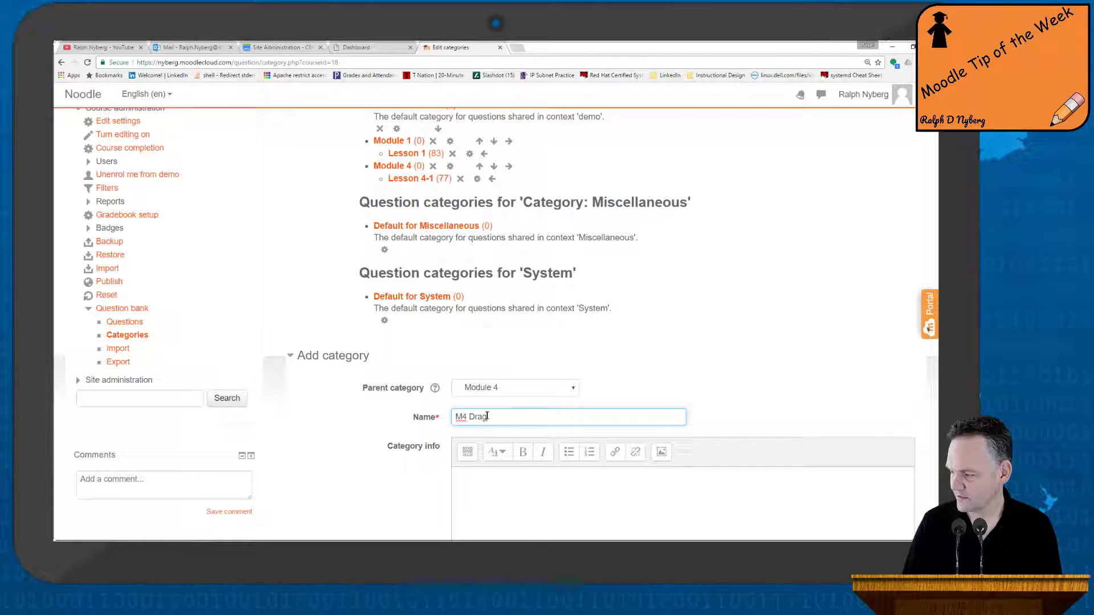
pyautogui.write(' and Drop')
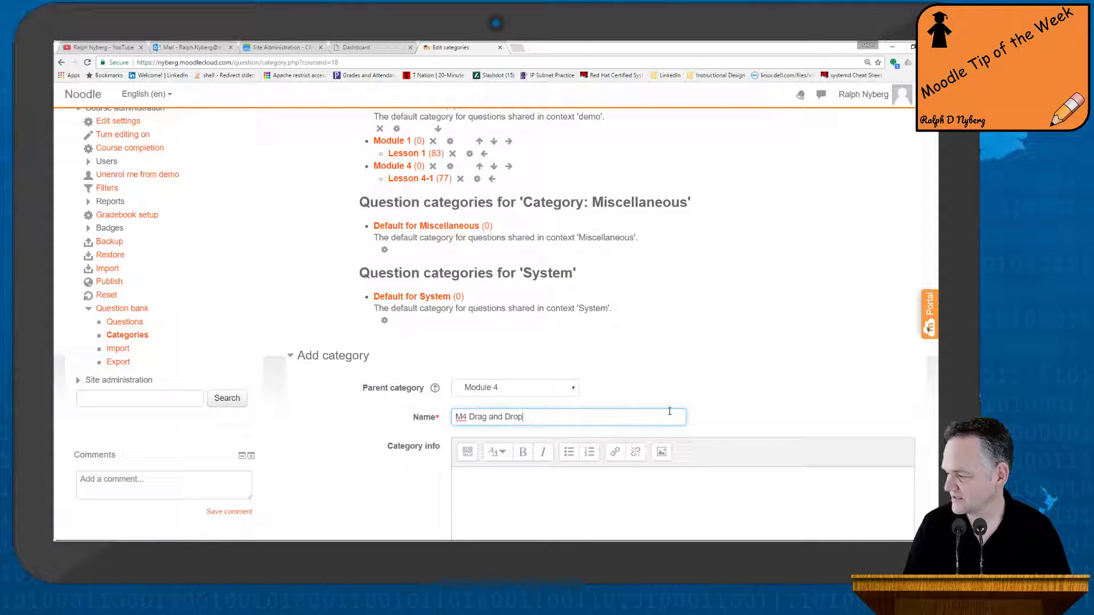
pyautogui.scroll(-3, 716, 411)
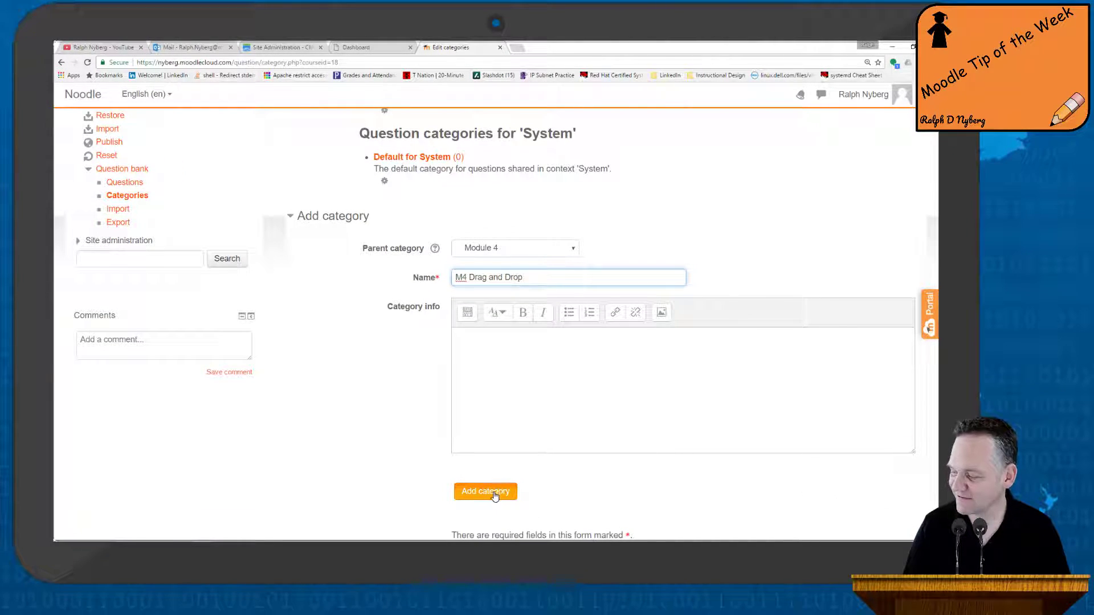
pyautogui.click(513, 485)
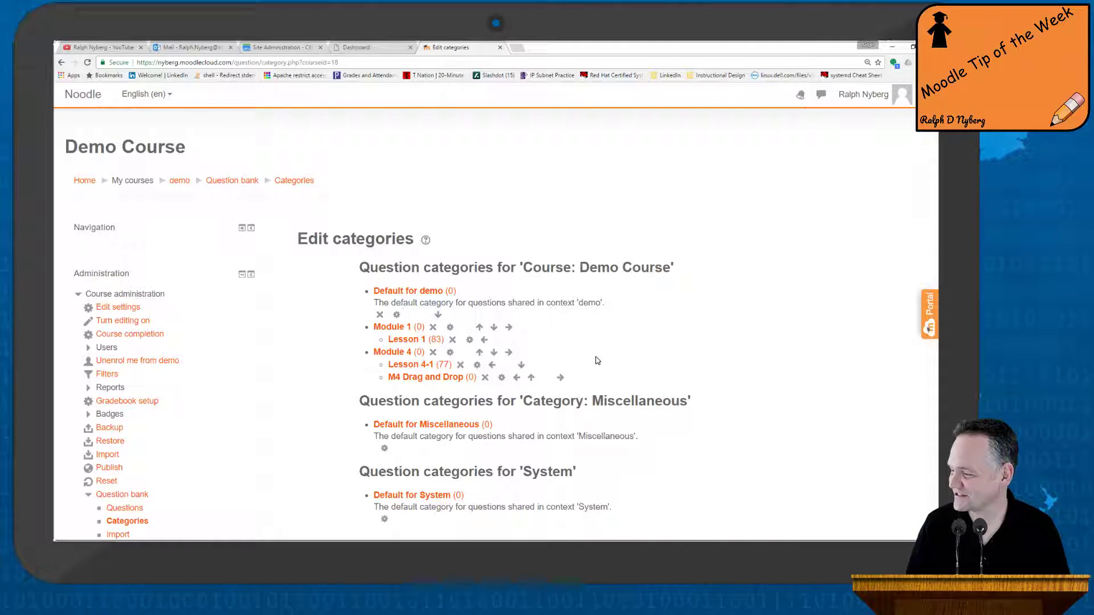
# In the M4 Drag and Drop question list, create a new Drag and drop into text question
pyautogui.scroll(-3, 230, 403)
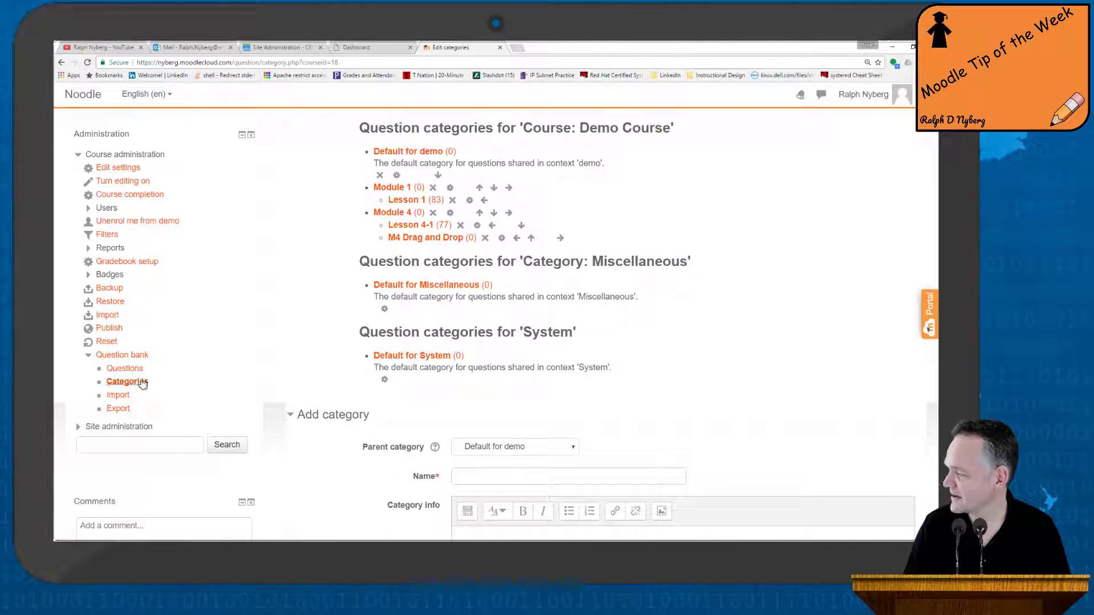
pyautogui.click(119, 369)
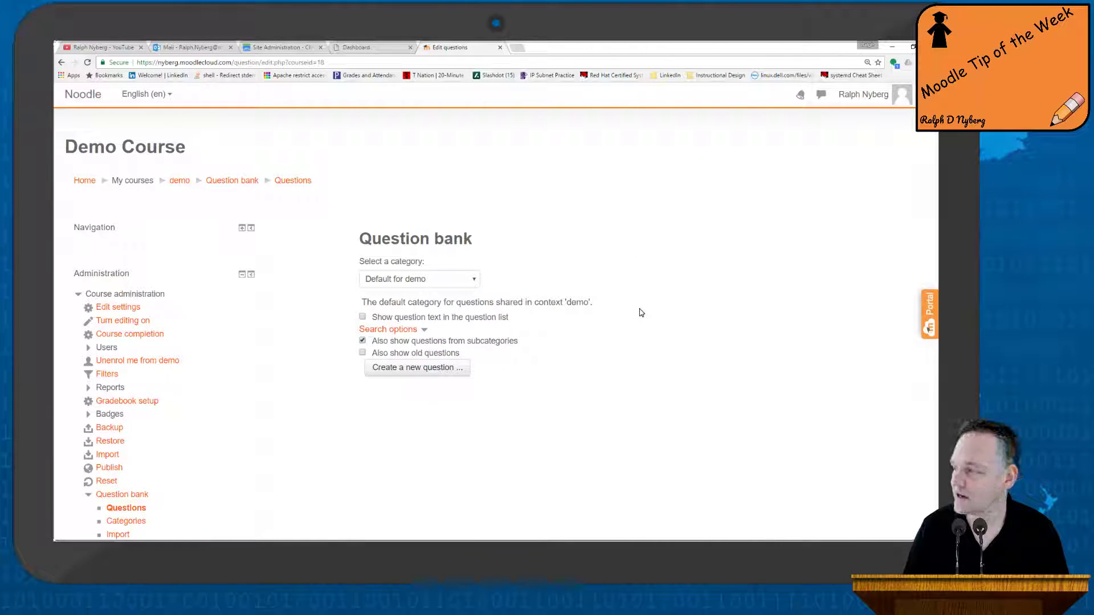
pyautogui.click(472, 280)
pyautogui.click(416, 356)
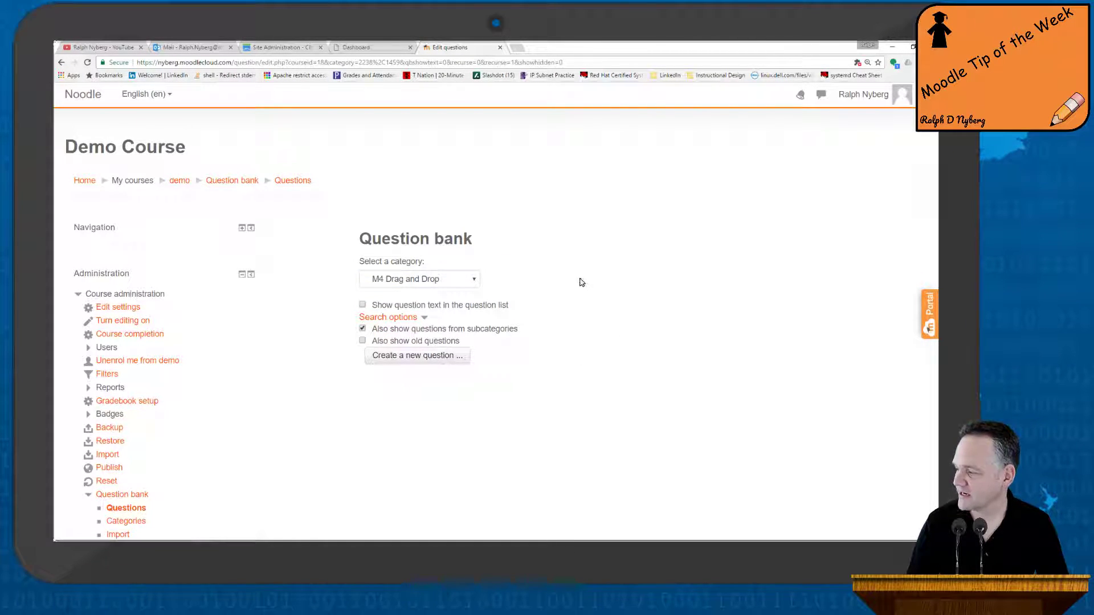
pyautogui.click(415, 356)
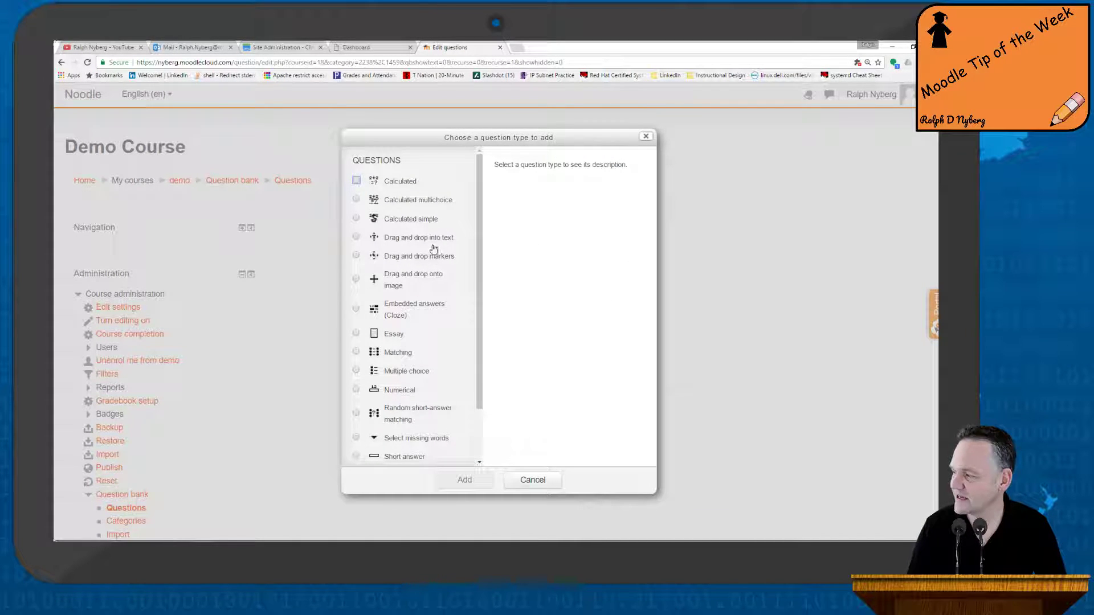
pyautogui.click(356, 238)
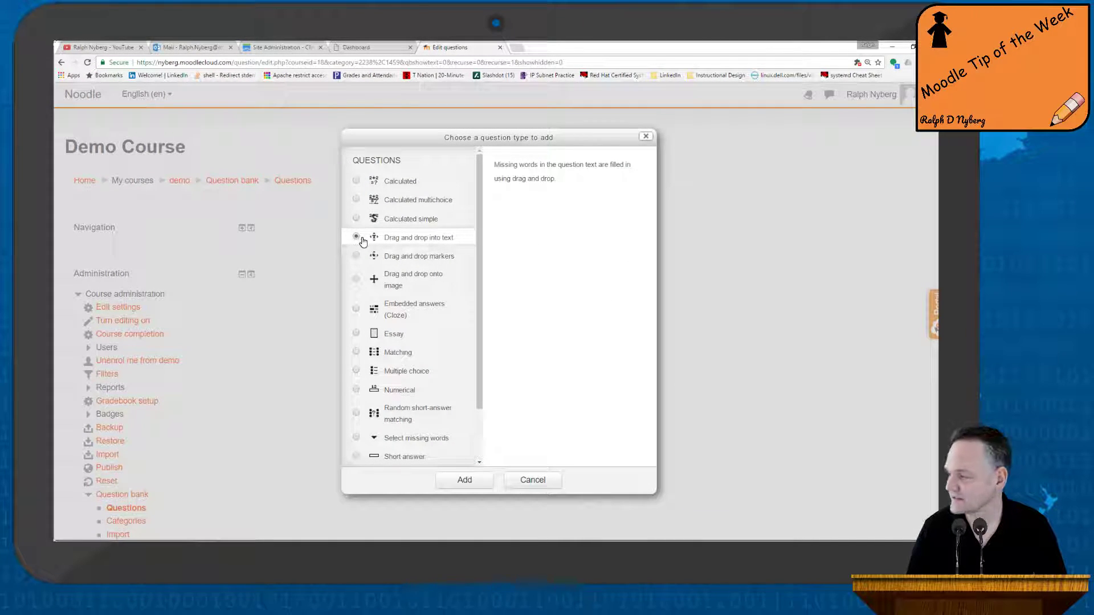
pyautogui.click(465, 481)
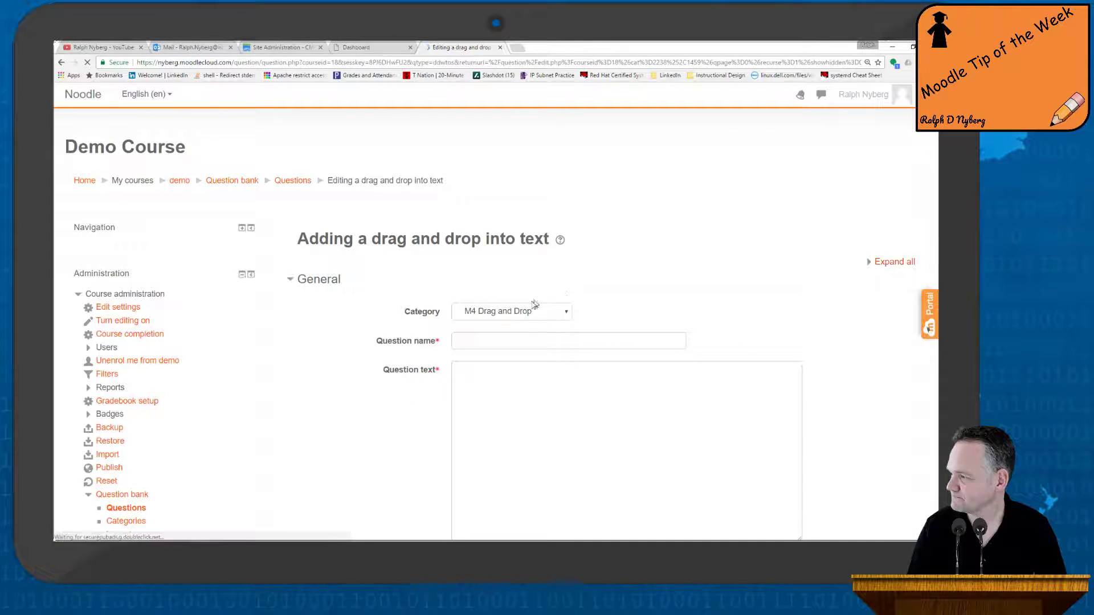
# Name the question '802.11 Drag and Drop'
pyautogui.click(474, 340)
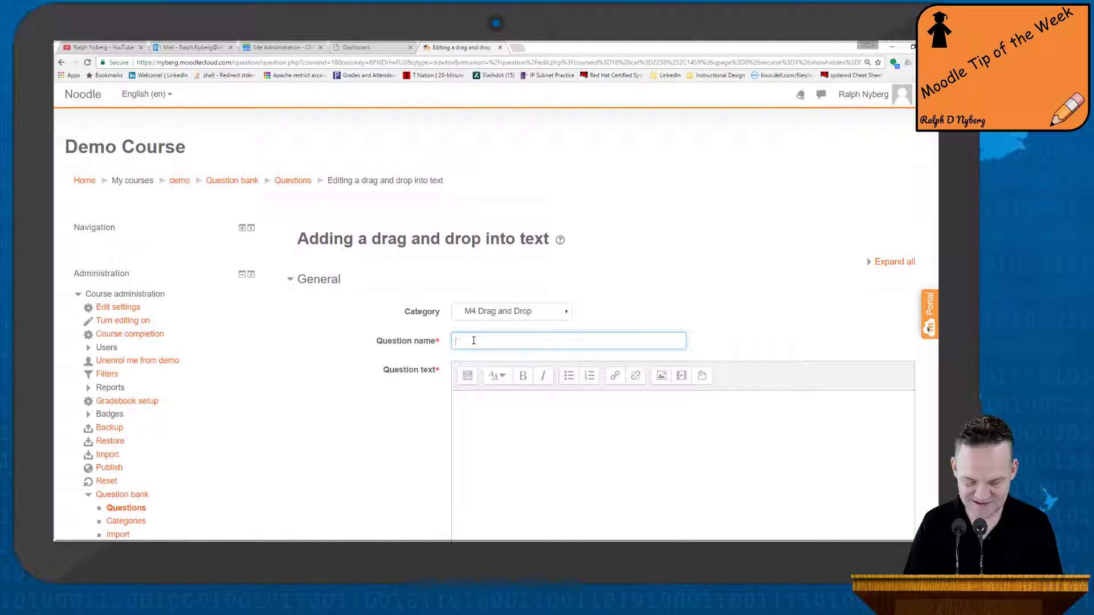
pyautogui.write('802.11')
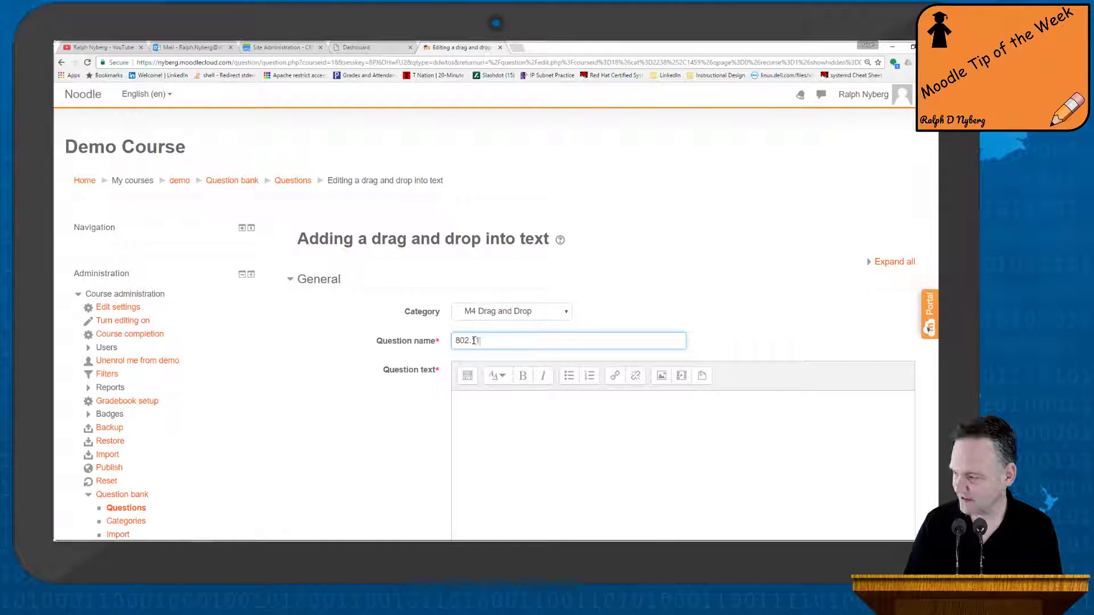
pyautogui.write(' Drag and Drop')
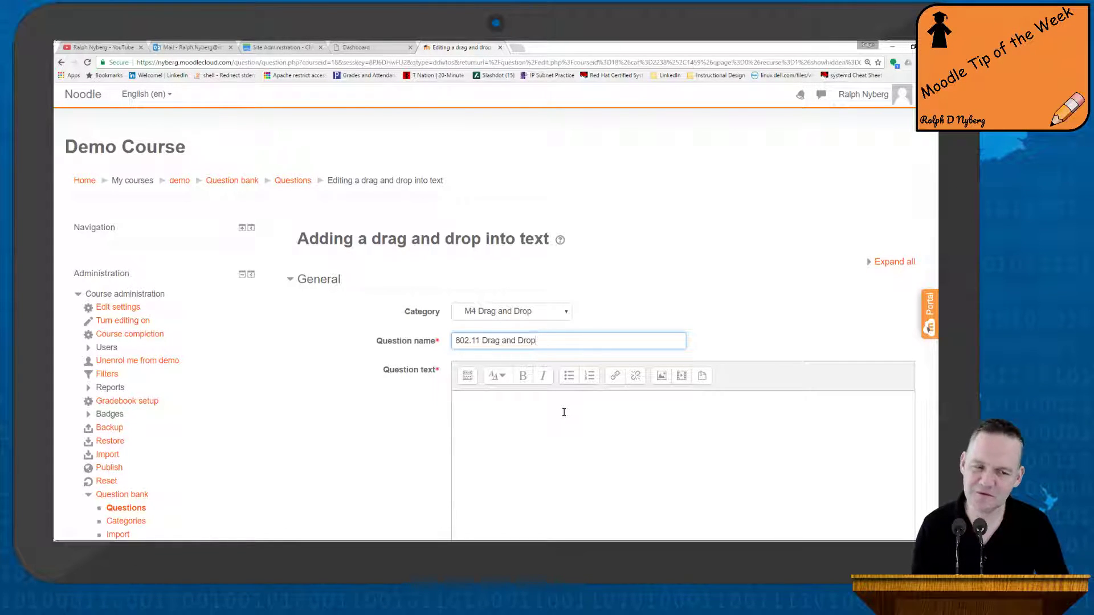
pyautogui.scroll(-3, 564, 412)
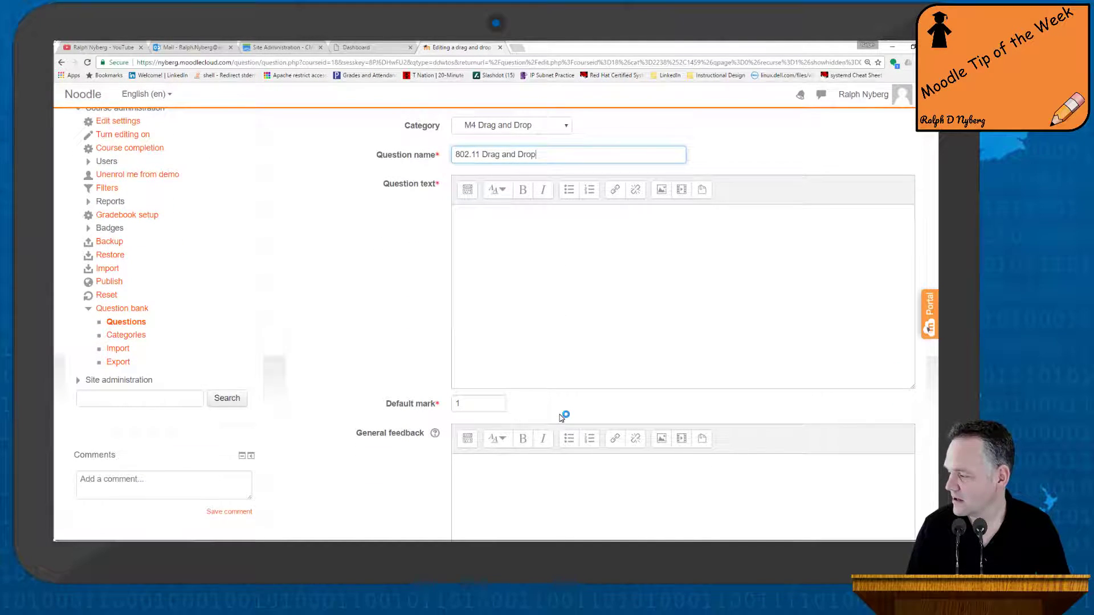
pyautogui.scroll(-2, 561, 417)
pyautogui.scroll(3, 559, 415)
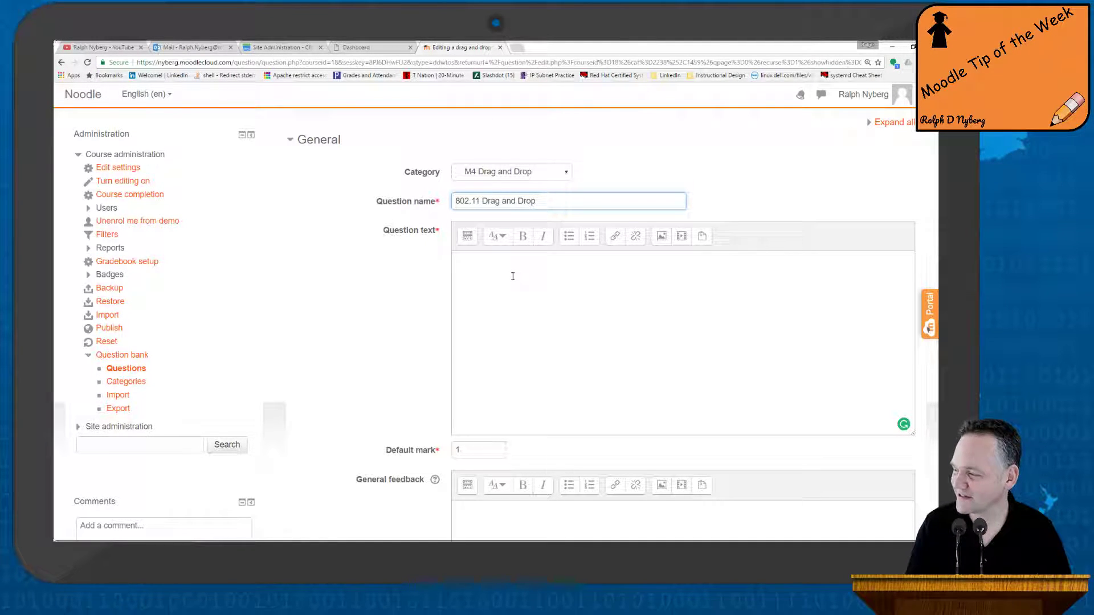
# Add a large heading 'Drag and Drop' and a heading '802.11 WiFi' below it in the question text
pyautogui.click(468, 236)
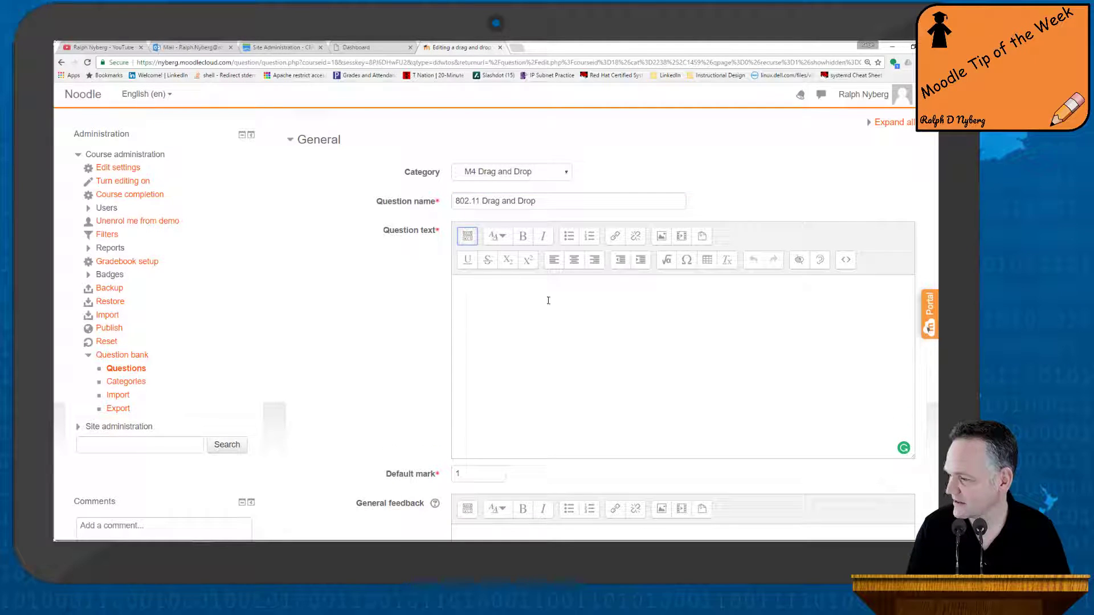
pyautogui.click(500, 242)
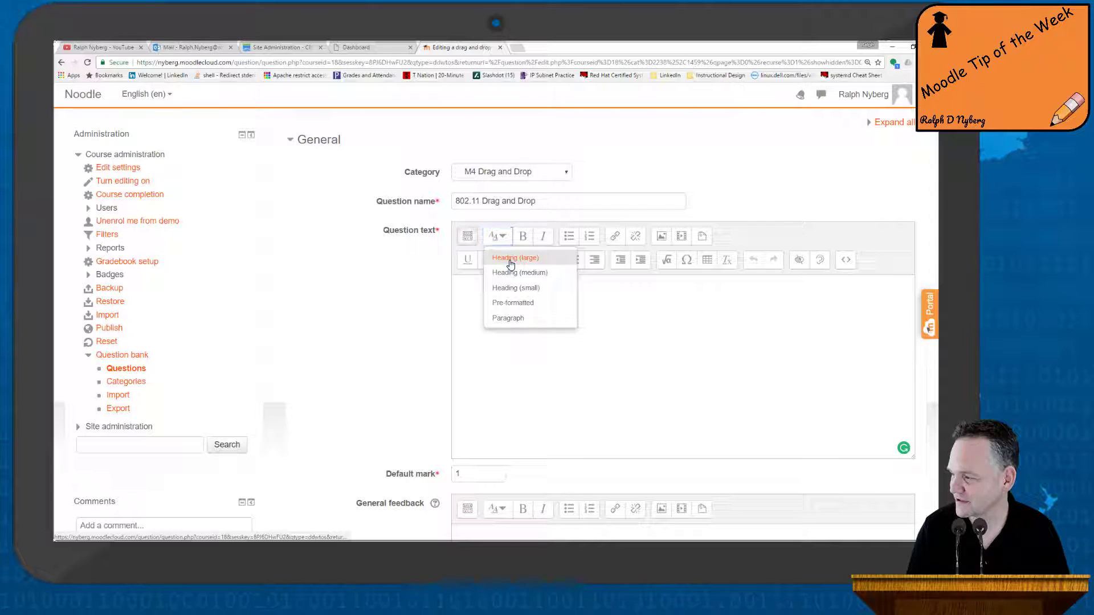
pyautogui.click(511, 260)
pyautogui.write('Drag and')
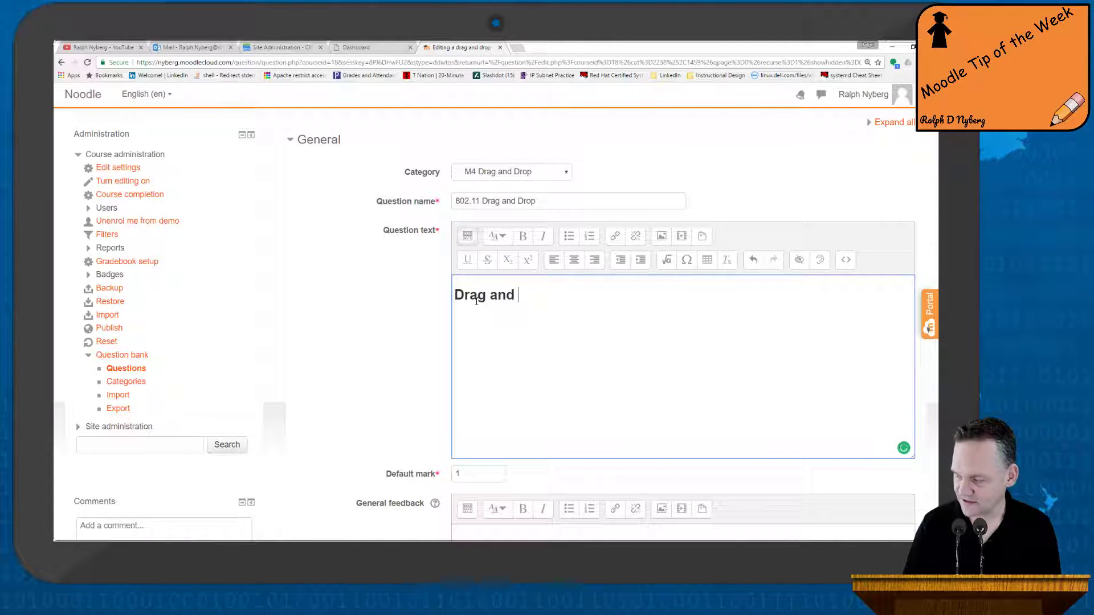
pyautogui.write(' Drop')
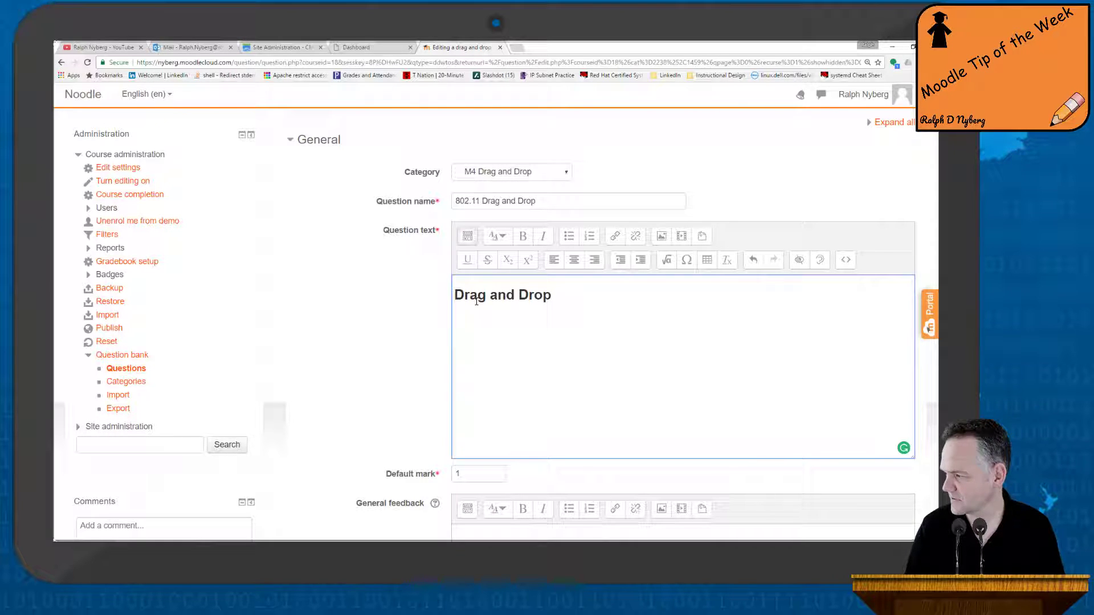
pyautogui.press('Return')
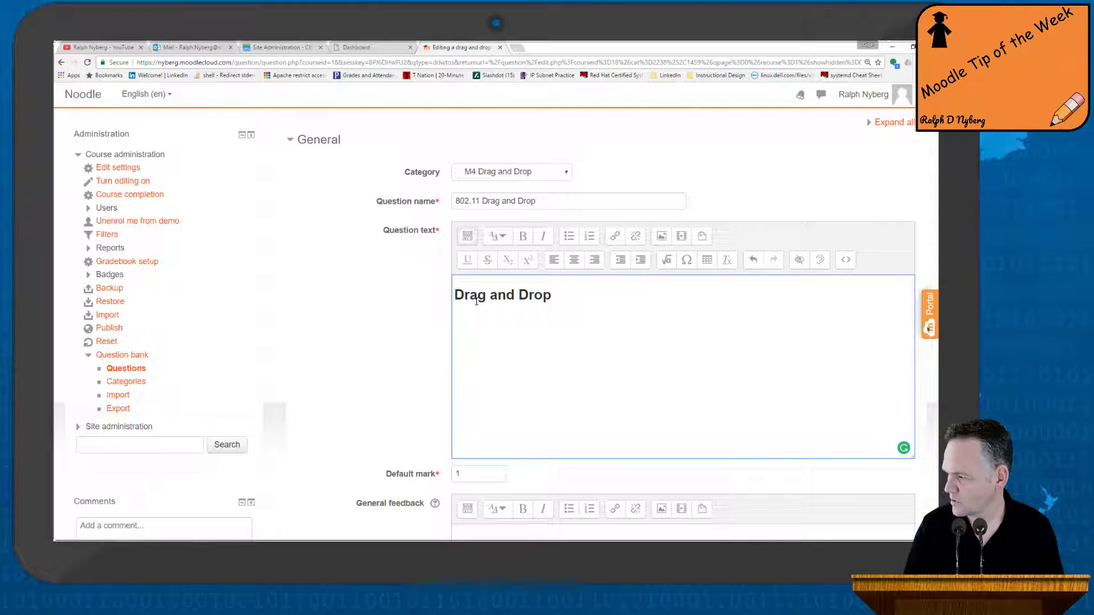
pyautogui.click(501, 235)
pyautogui.click(504, 261)
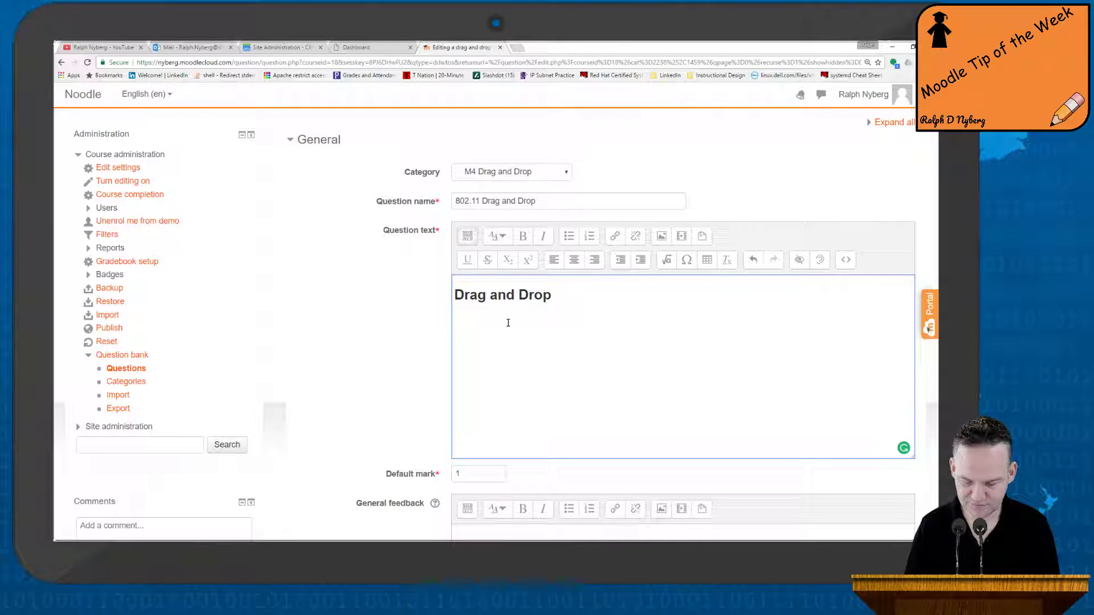
pyautogui.write('802.11 WiFi')
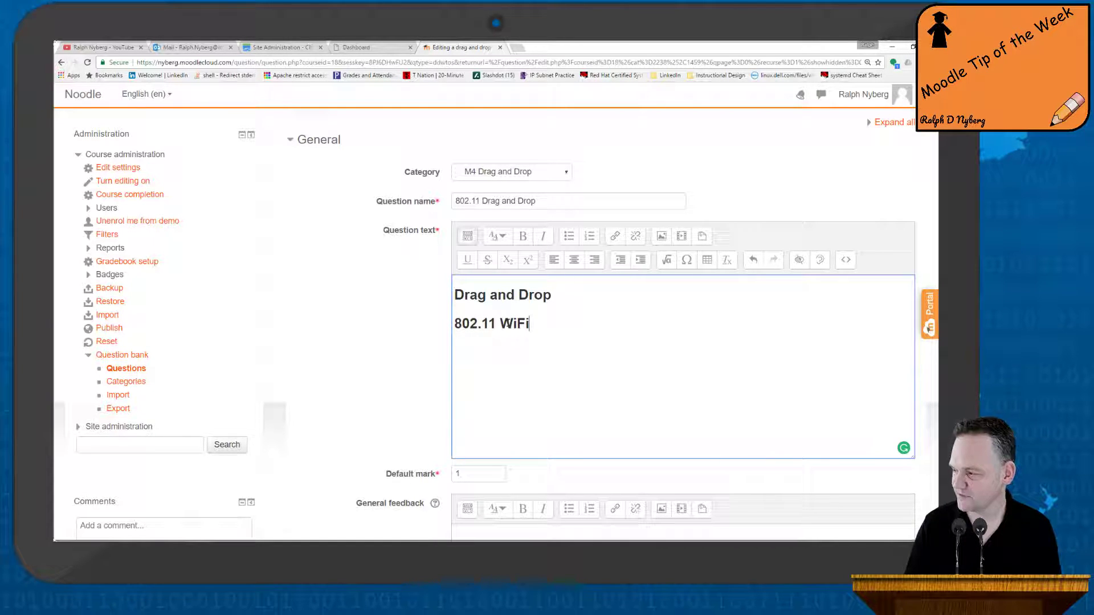
# Insert a 5-row, 4-column table captioned '802.11 WiFi' on top, with both row and column headers
pyautogui.click(707, 261)
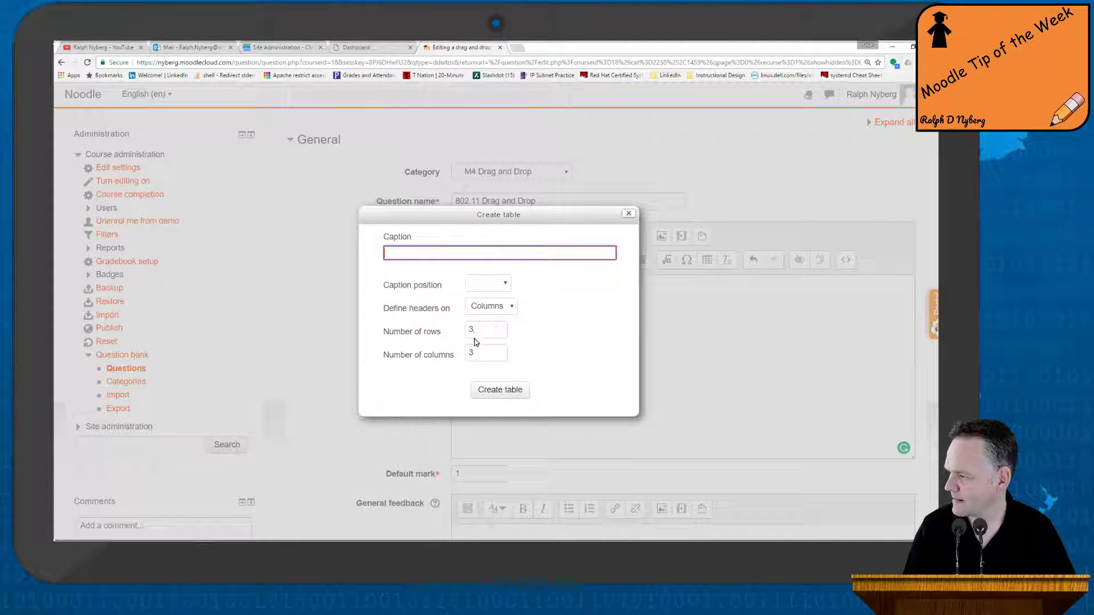
pyautogui.click(500, 327)
pyautogui.click(500, 327)
pyautogui.click(499, 350)
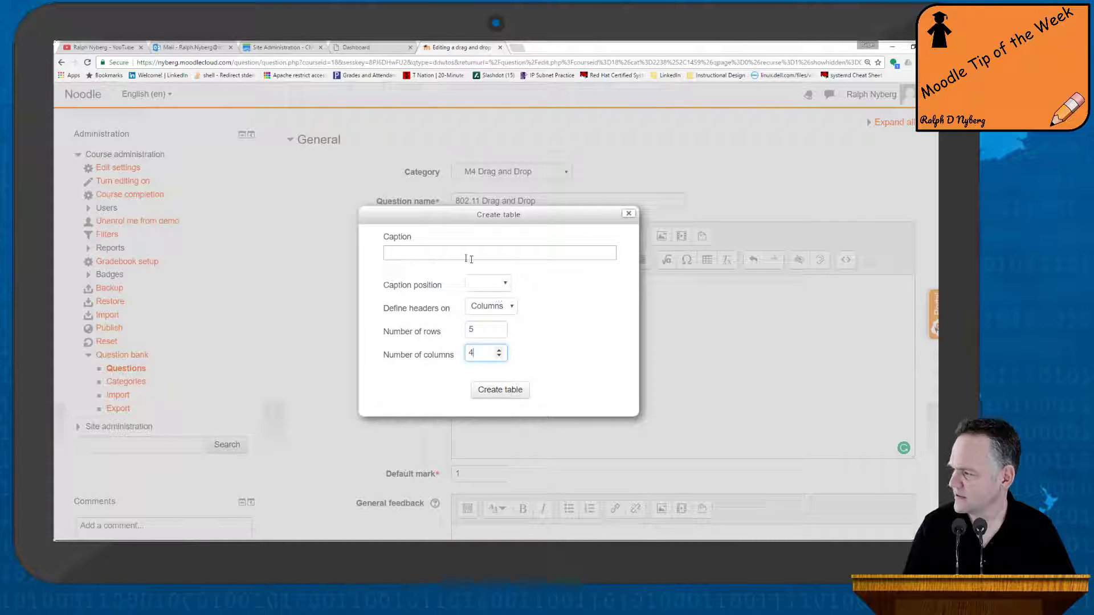
pyautogui.click(410, 252)
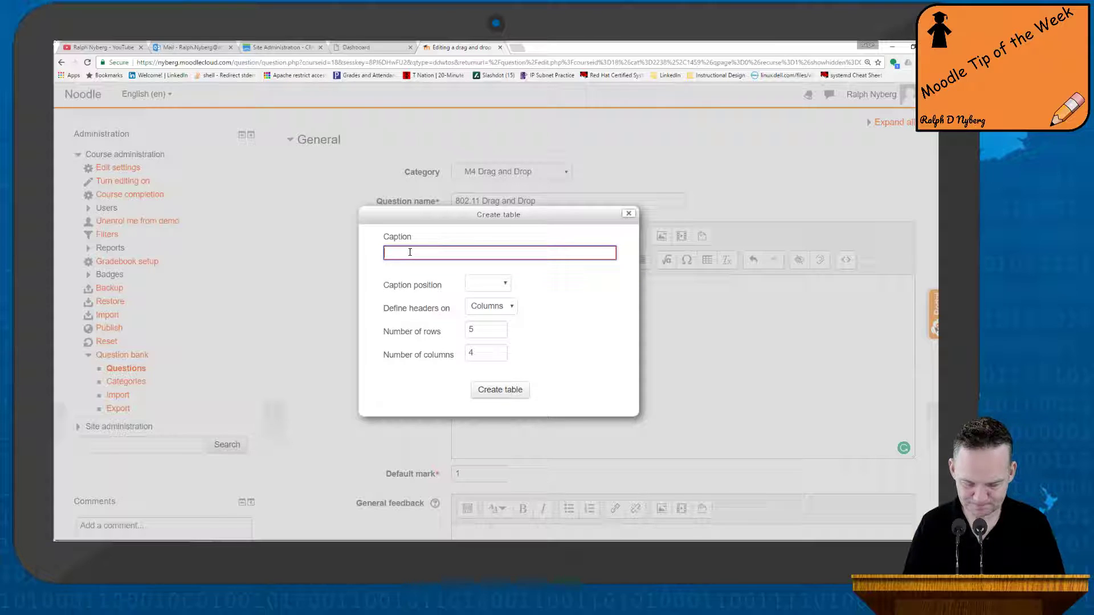
pyautogui.write('80')
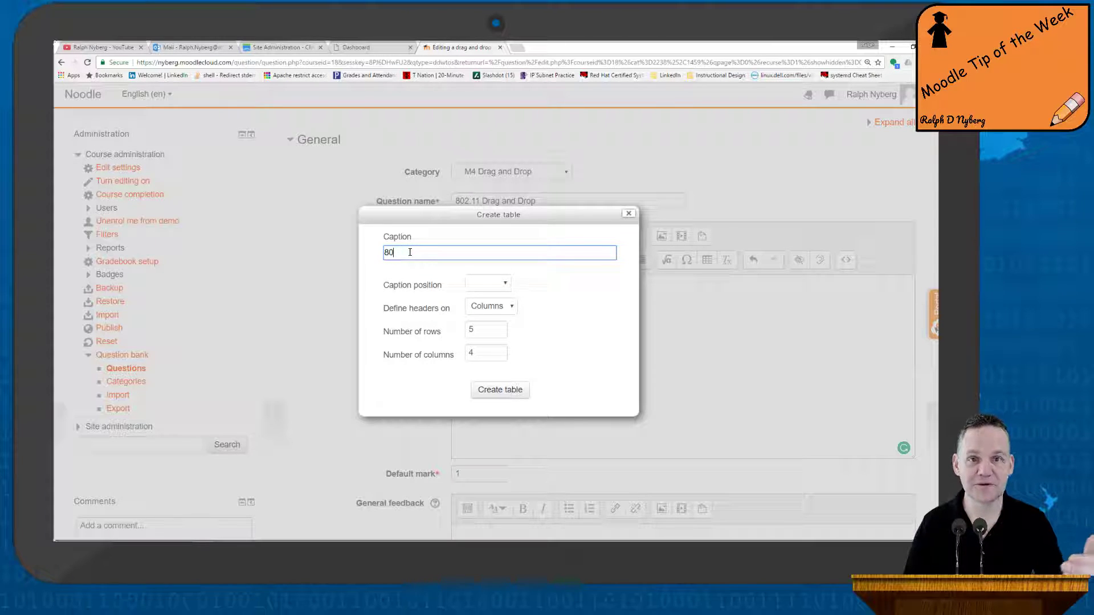
pyautogui.write('2.11 Wi')
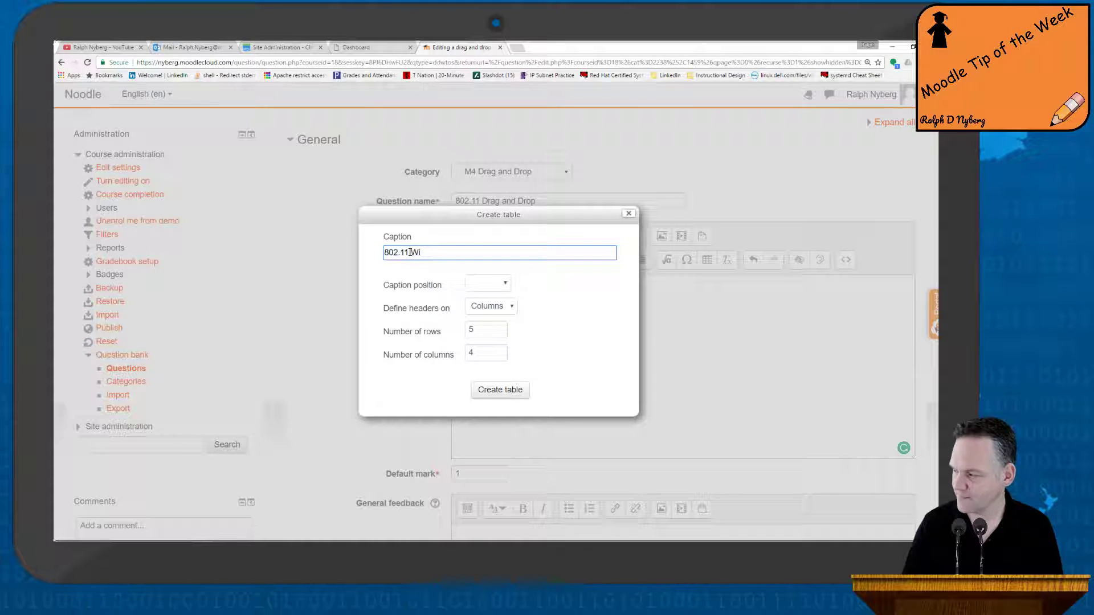
pyautogui.write('Fi')
pyautogui.click(411, 252)
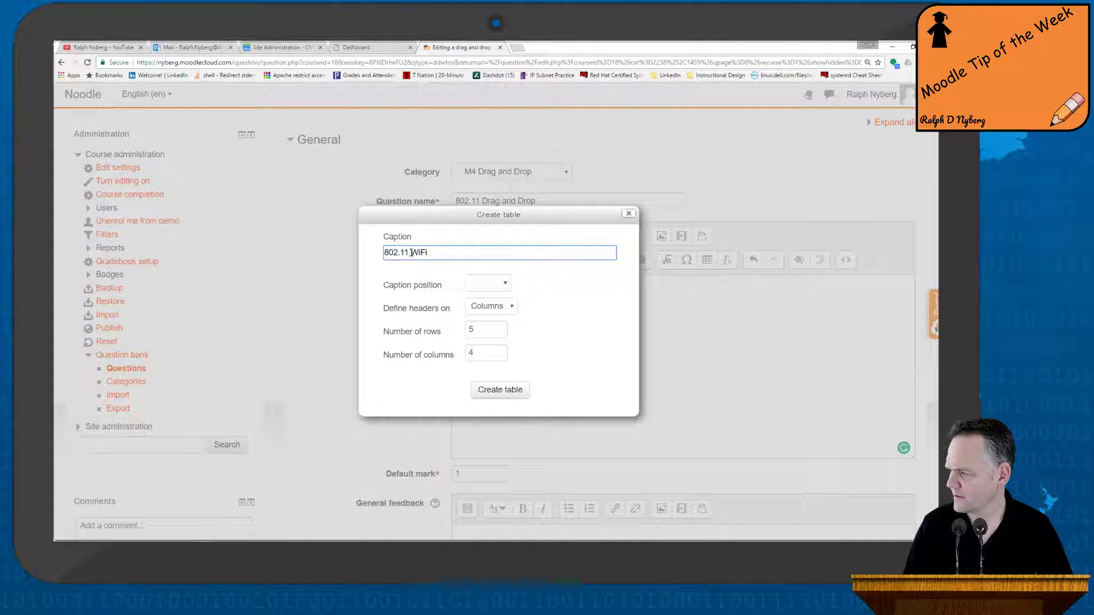
pyautogui.click(509, 288)
pyautogui.click(494, 301)
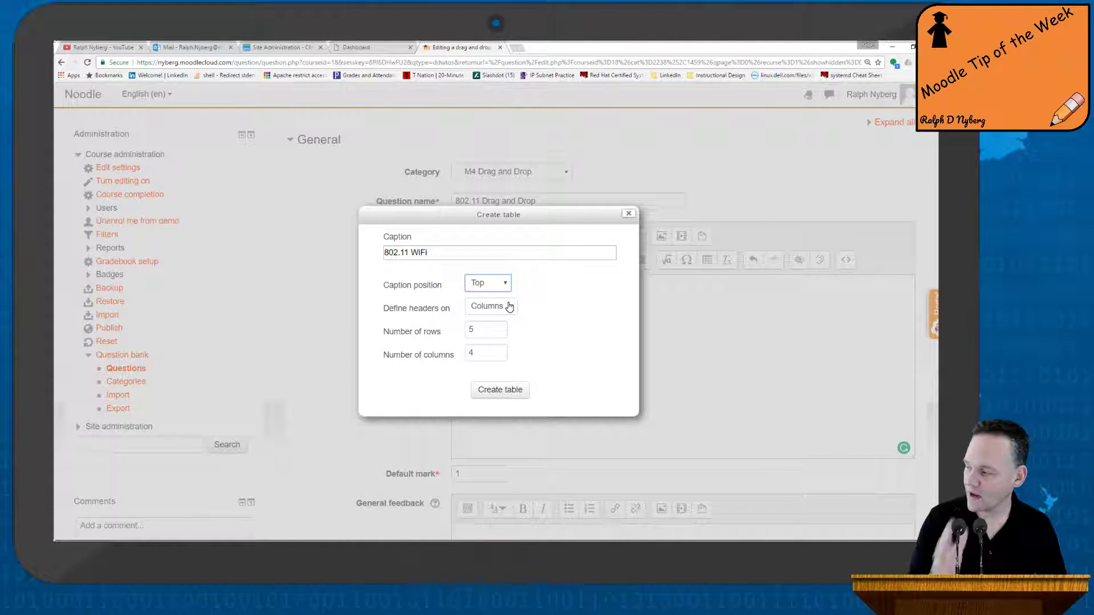
pyautogui.click(509, 306)
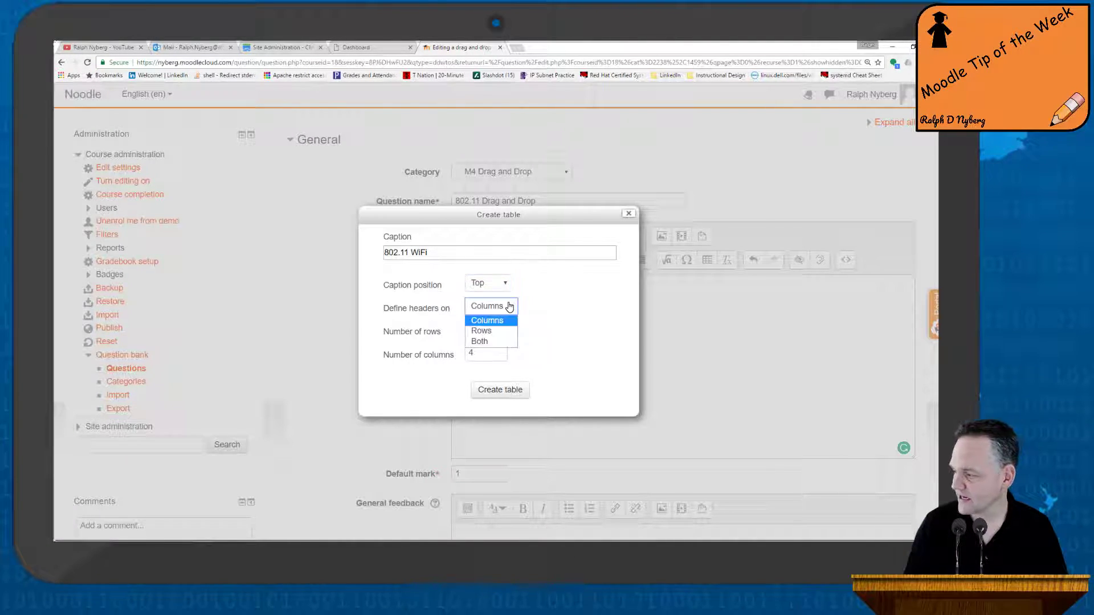
pyautogui.click(502, 343)
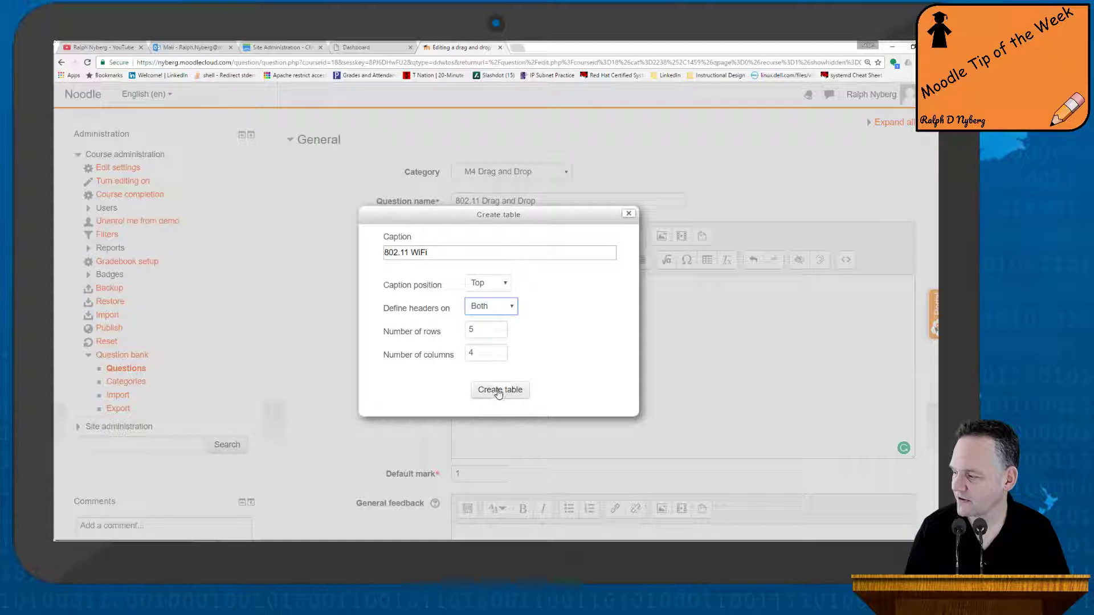
pyautogui.moveTo(518, 218); pyautogui.dragTo(518, 201)
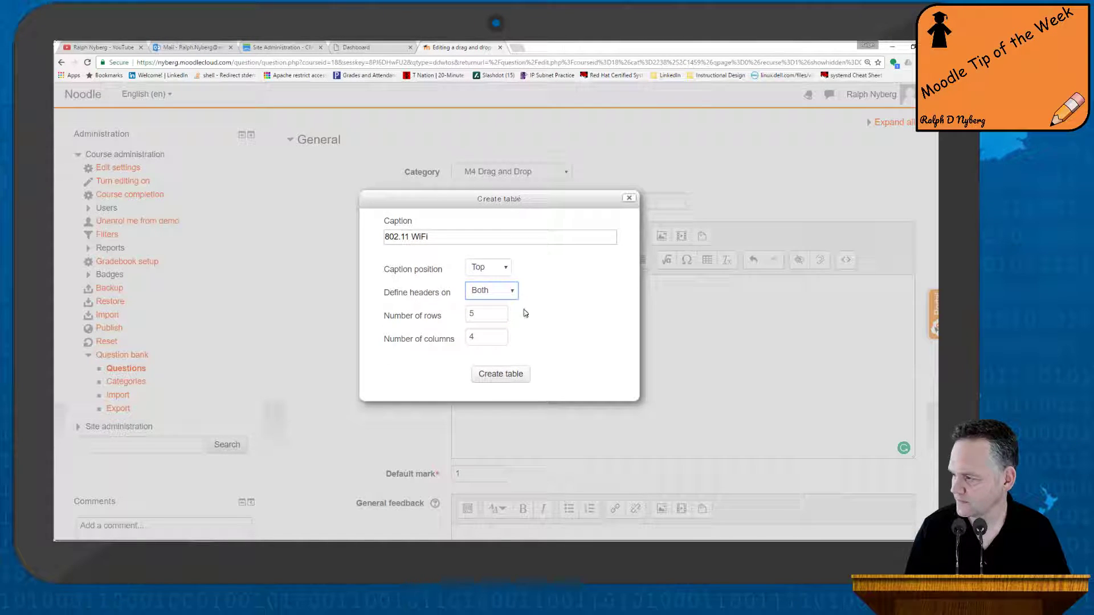
pyautogui.click(500, 372)
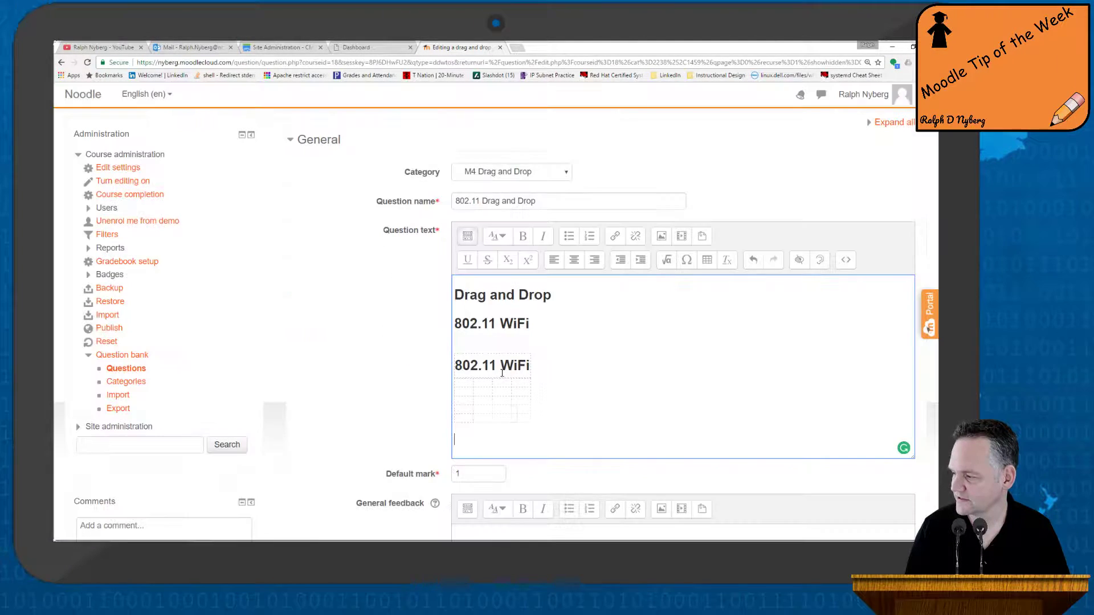
# Label the table's first header cell '802.11 Protocol'
pyautogui.click(462, 384)
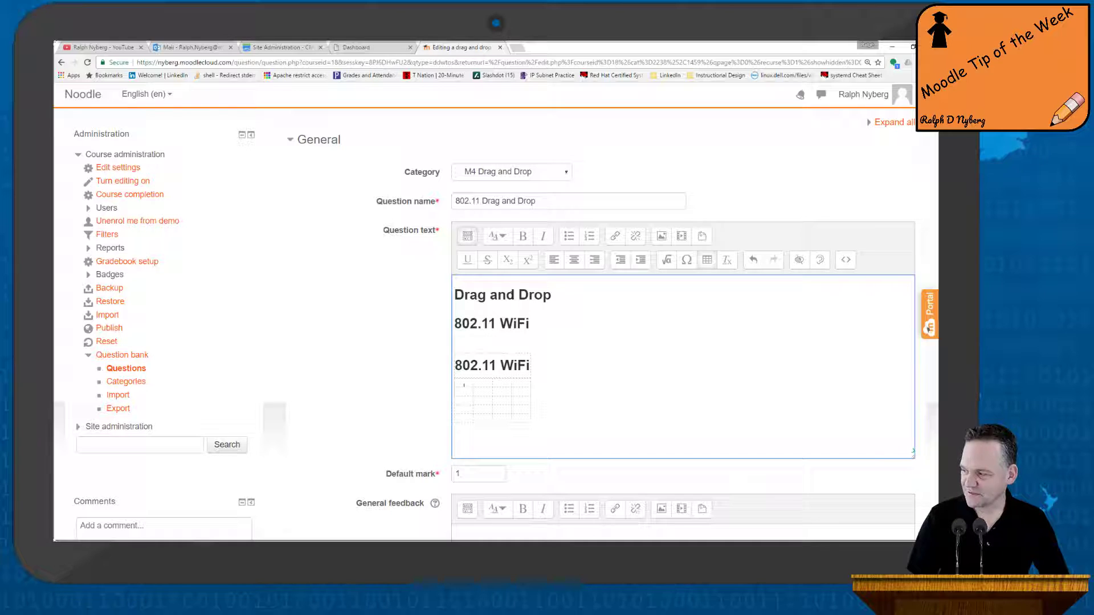
pyautogui.write('a ')
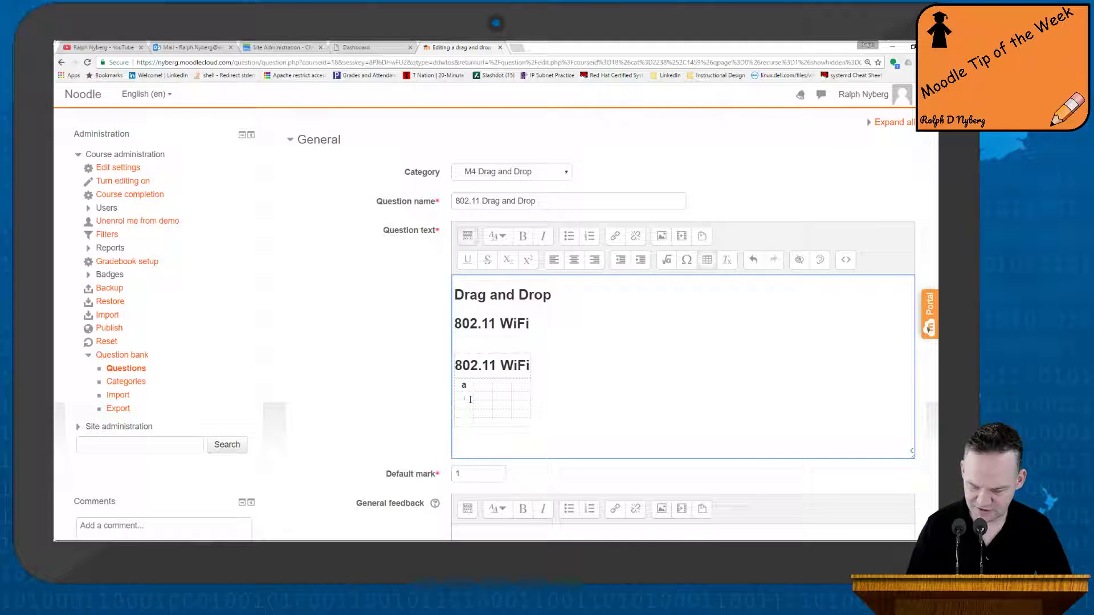
pyautogui.write('b')
pyautogui.press('Return')
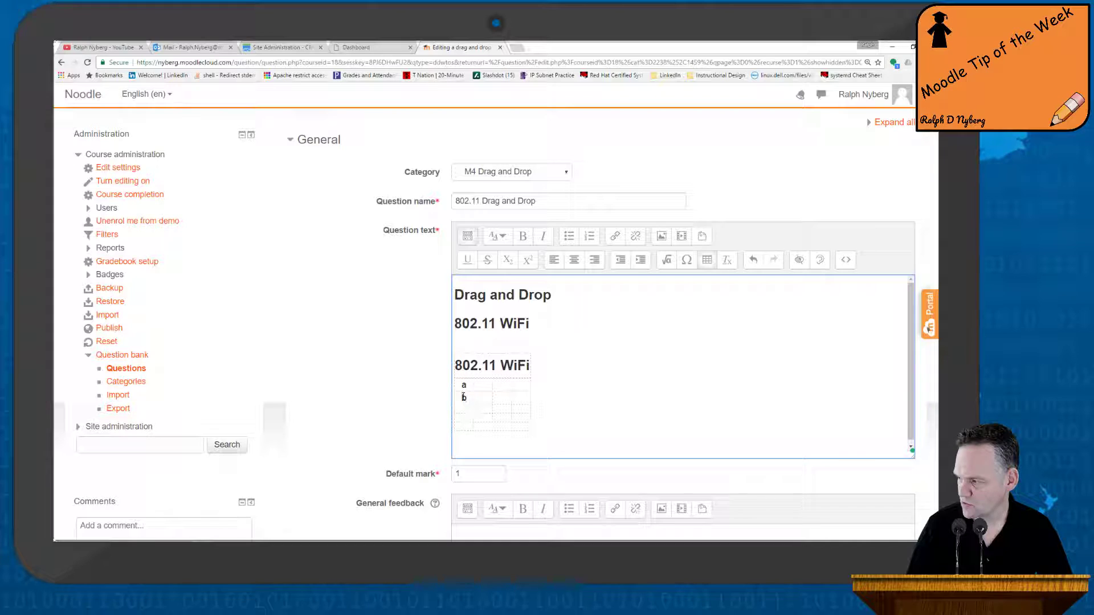
pyautogui.doubleClick(465, 385)
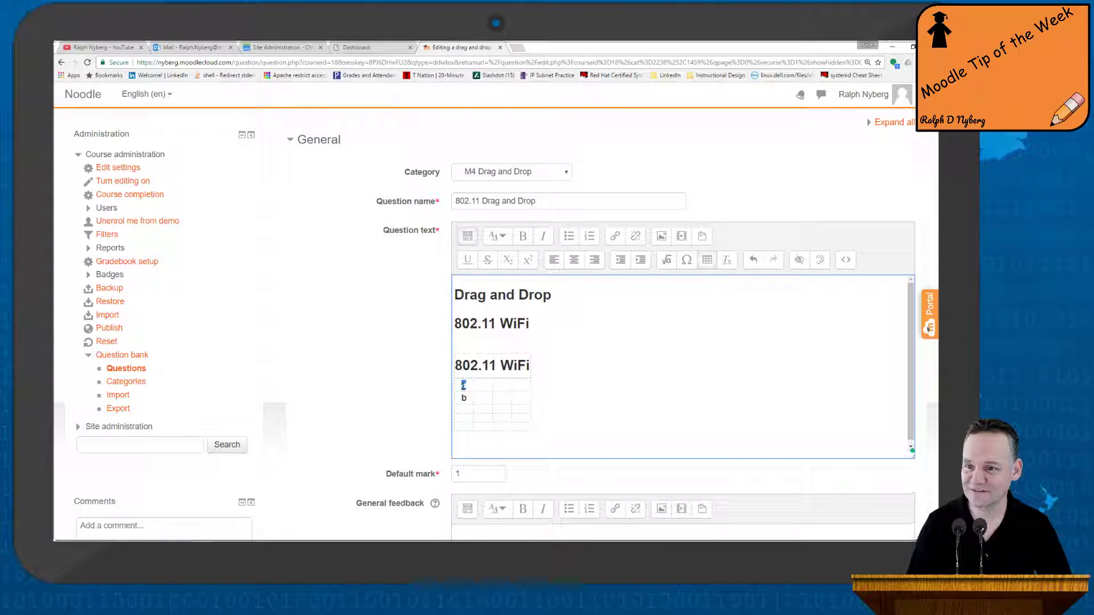
pyautogui.write('802.11 ')
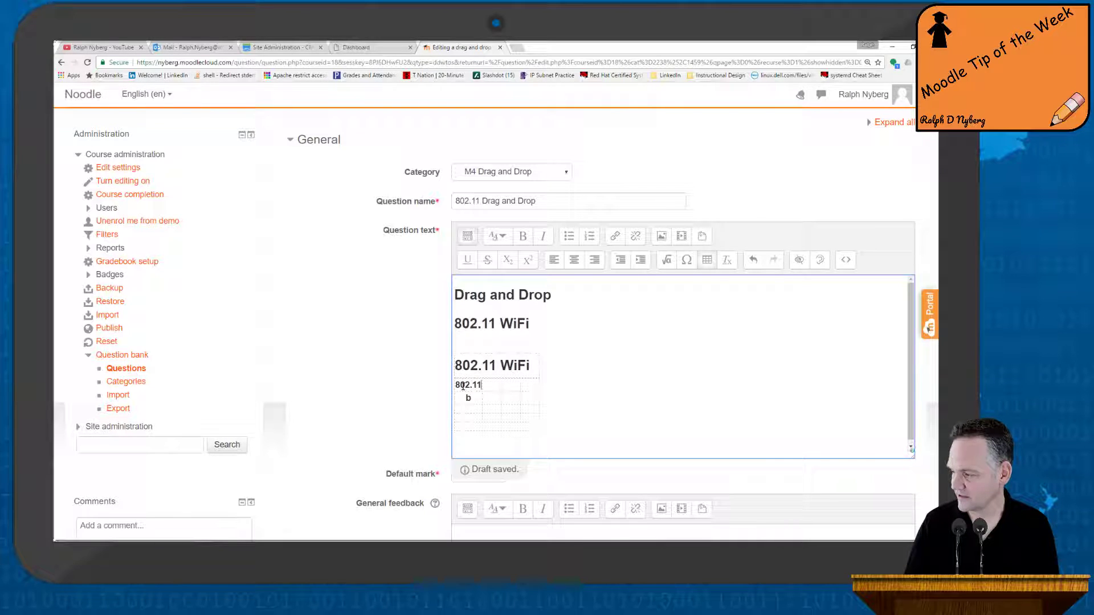
pyautogui.write('Protocol')
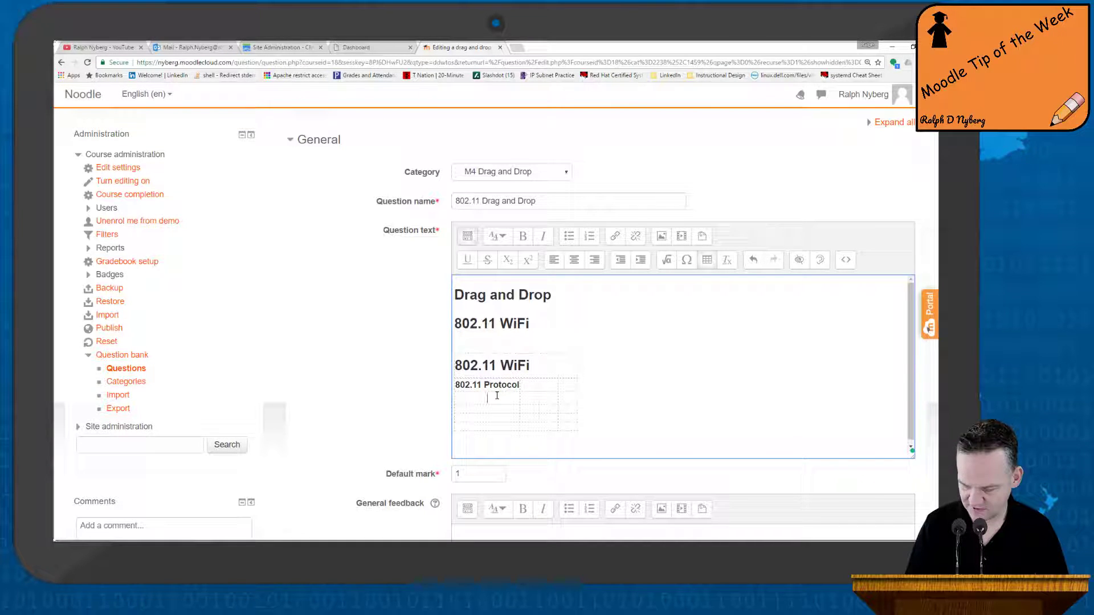
# Enter a, b and c down the first column's rows
pyautogui.click(496, 397)
pyautogui.write('a')
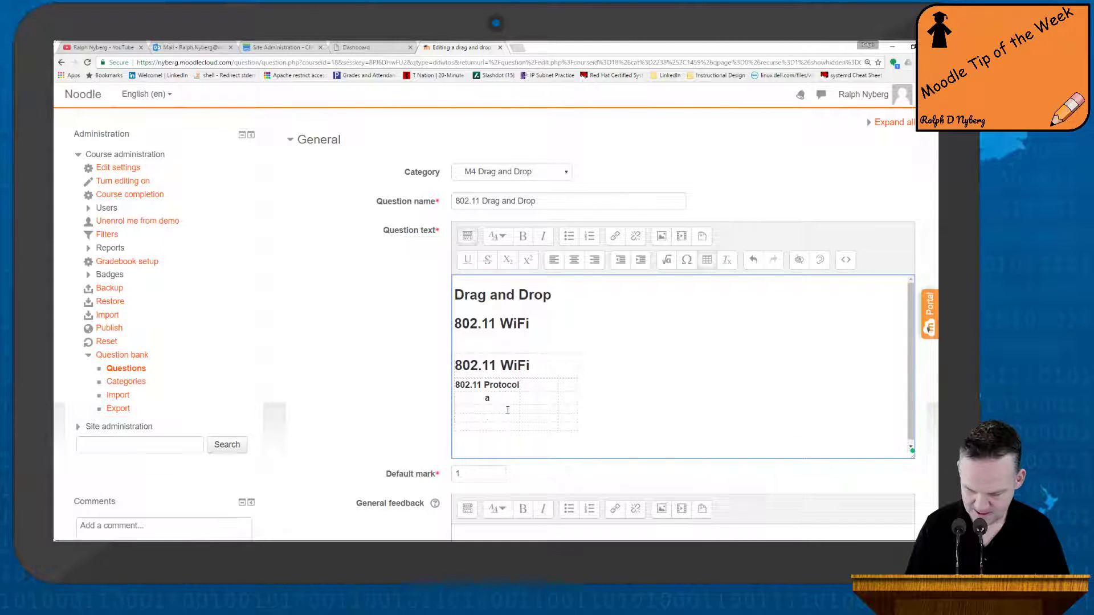
pyautogui.click(487, 411)
pyautogui.write('b')
pyautogui.click(490, 423)
pyautogui.write('c')
pyautogui.click(507, 431)
# Type d in the last row and fill the header row with Frequency, Data Rate and Modulation
pyautogui.write('d')
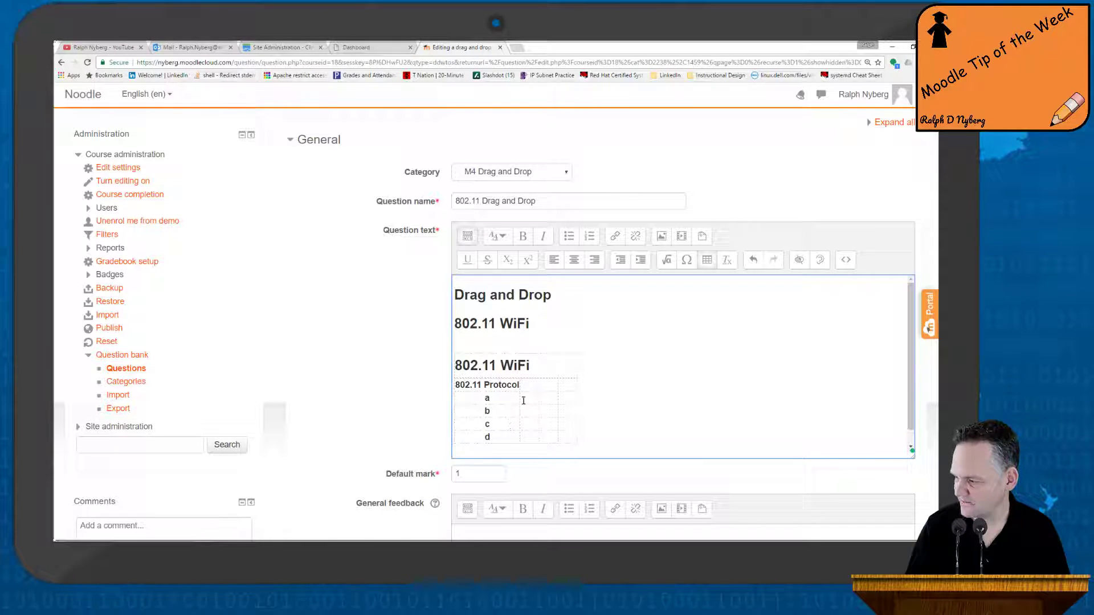
pyautogui.click(528, 385)
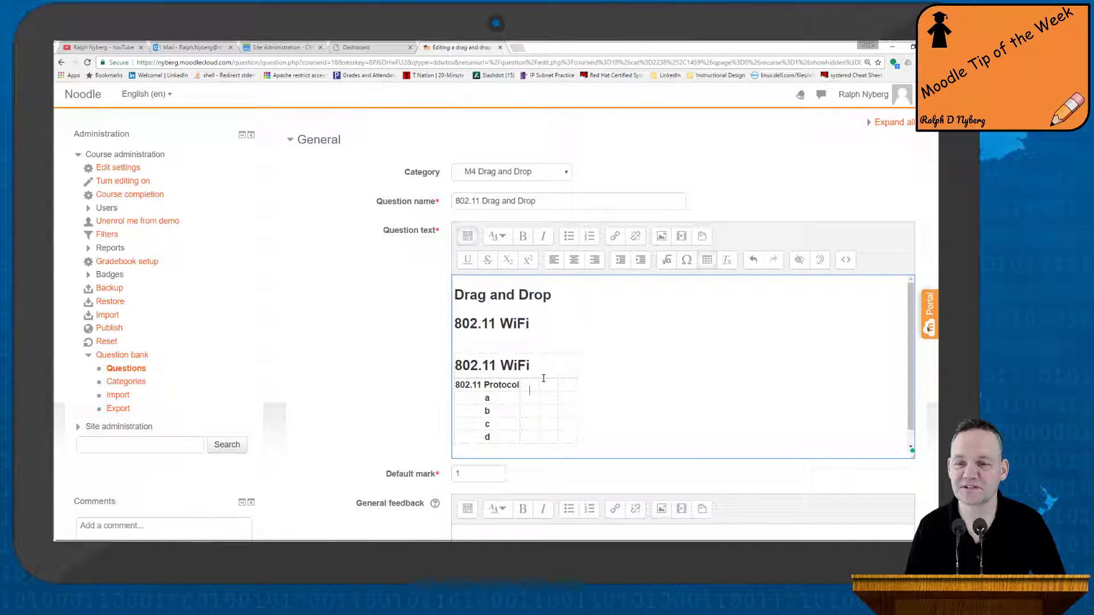
pyautogui.write('Frequency')
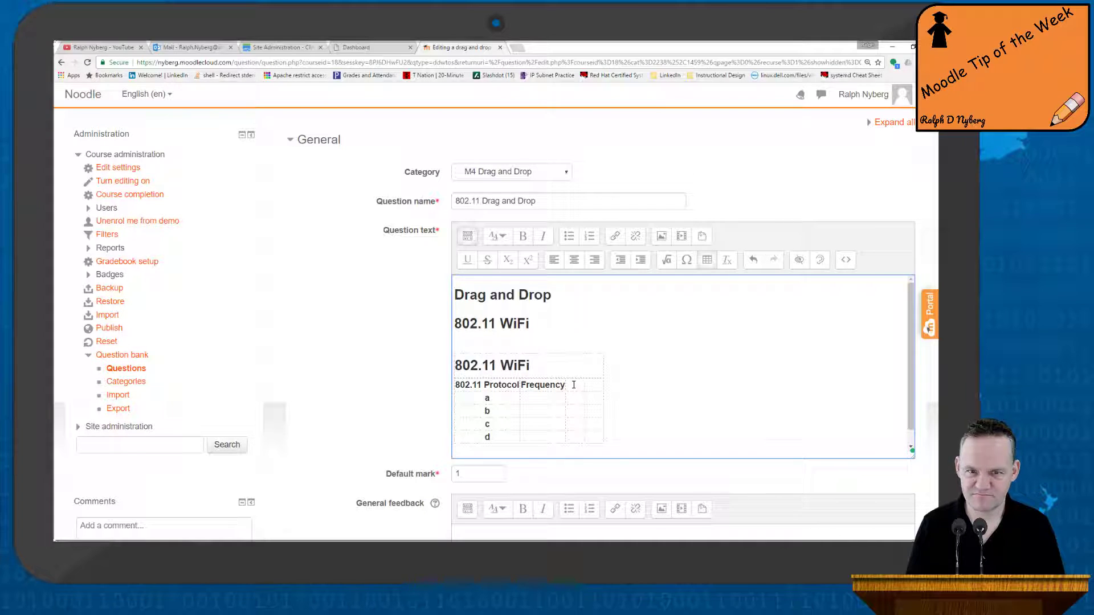
pyautogui.write('Data Rat')
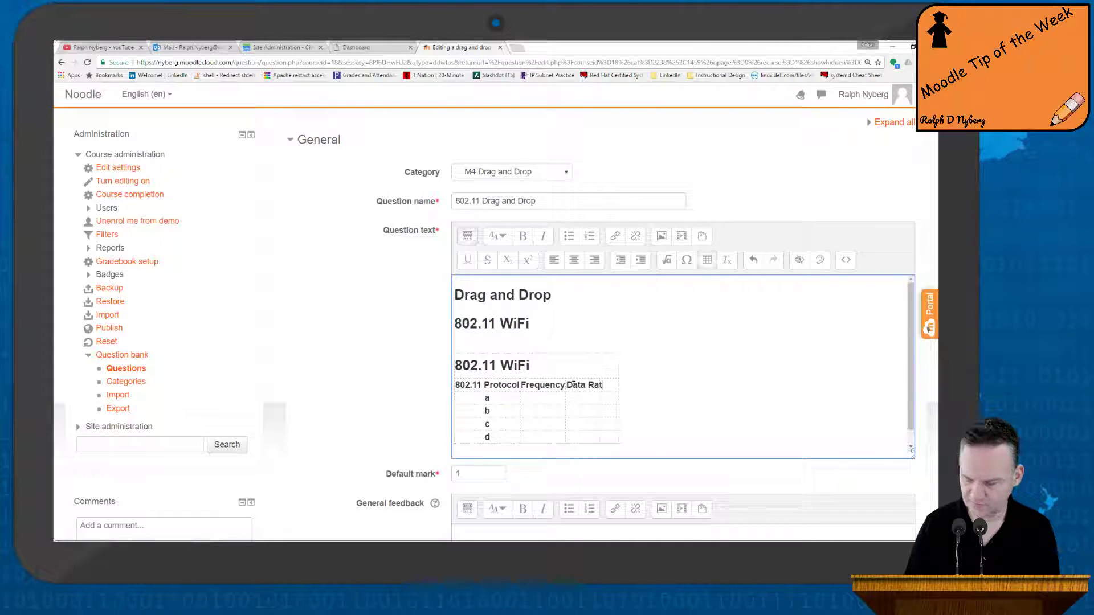
pyautogui.write('e')
pyautogui.click(617, 385)
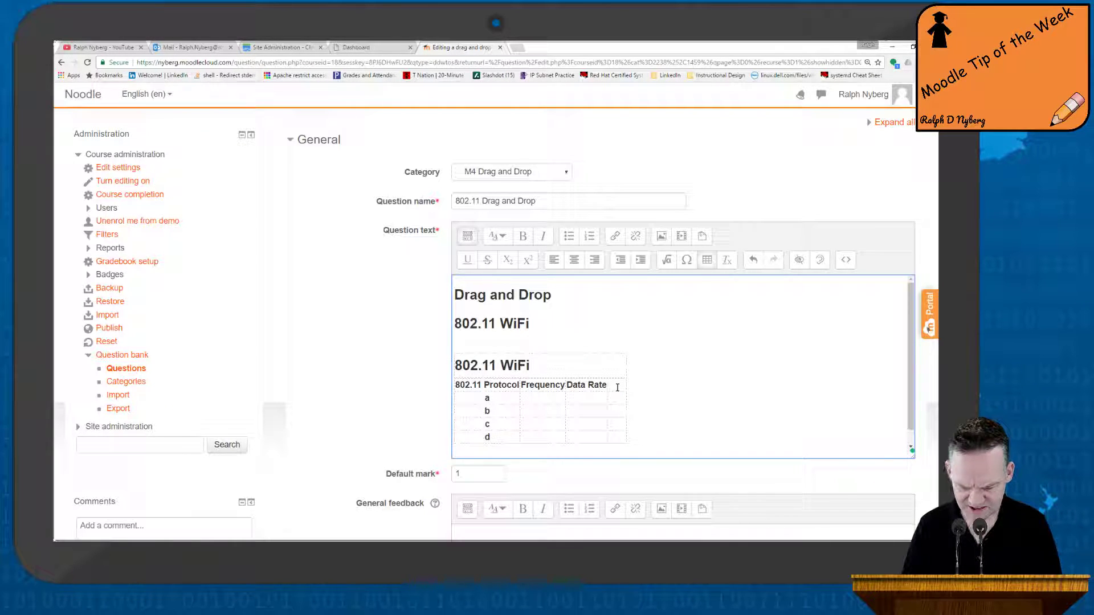
pyautogui.write('Modulation')
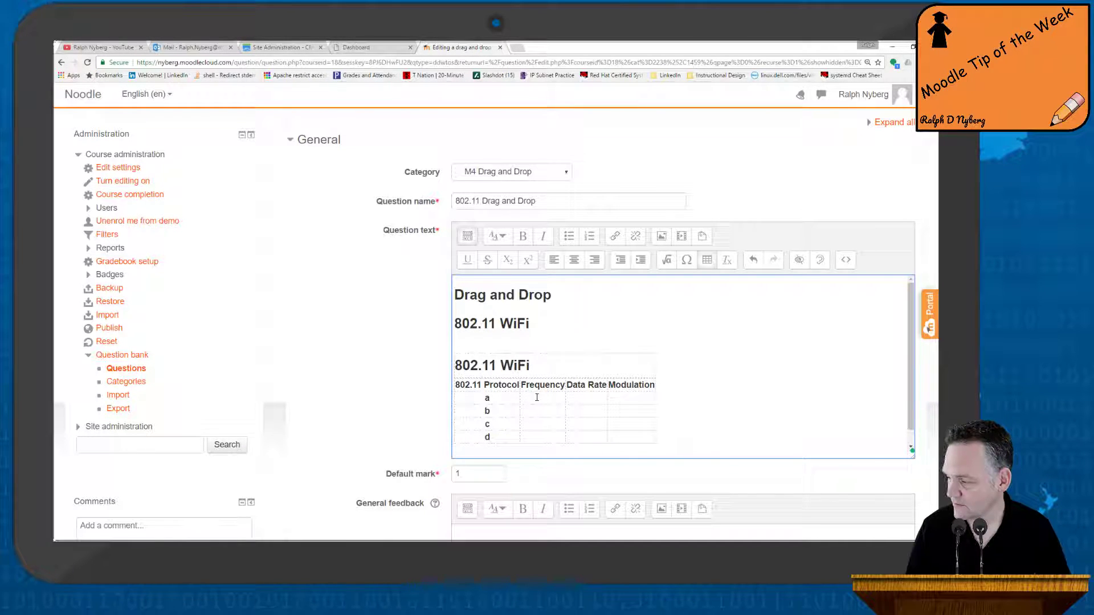
pyautogui.click(591, 397)
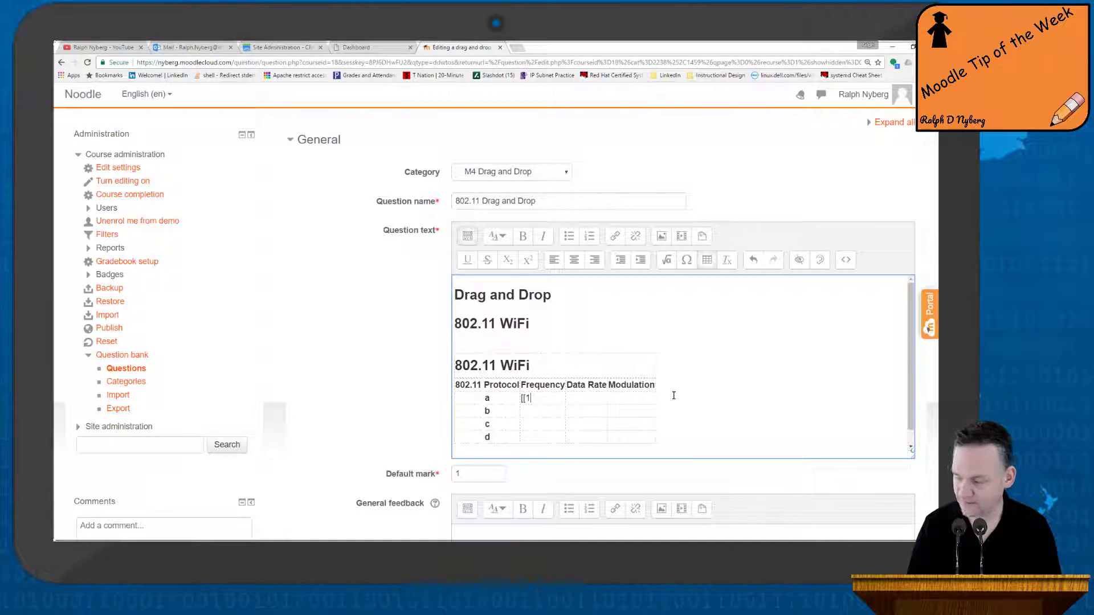
# Complete drop zone [[1]] for row a, relabel rows c and d as g and n, and enter [[2]] for row b
pyautogui.write(']]')
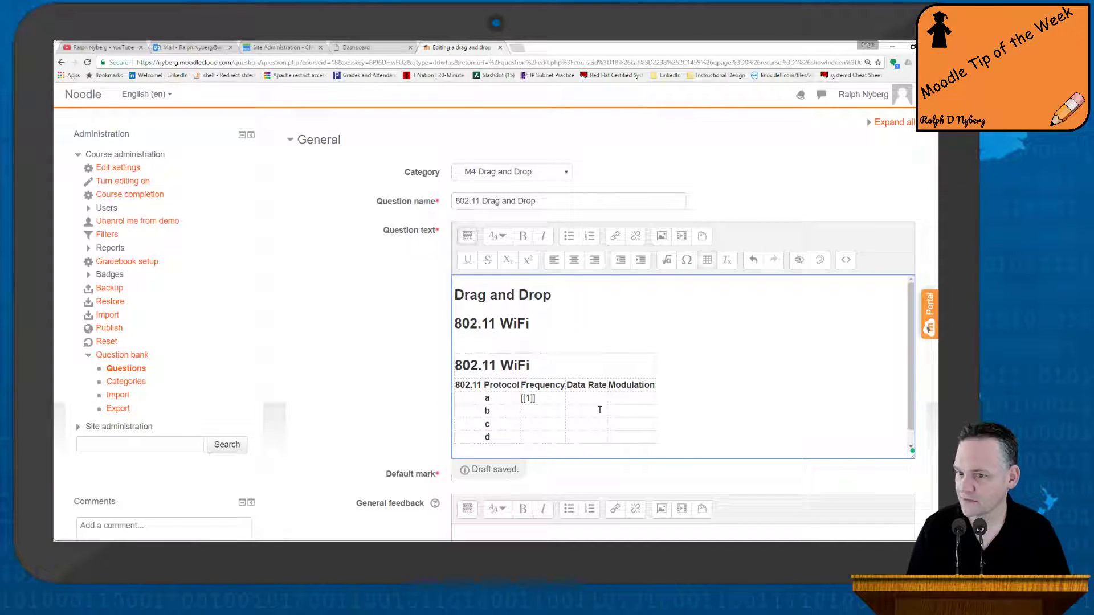
pyautogui.click(506, 424)
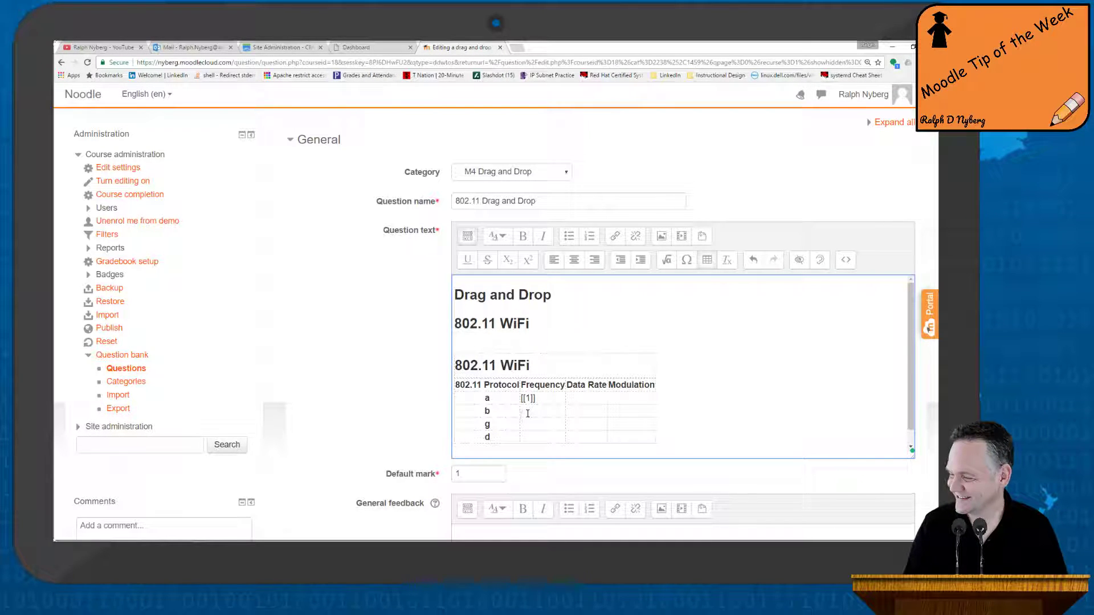
pyautogui.click(528, 411)
pyautogui.write('[[2]]')
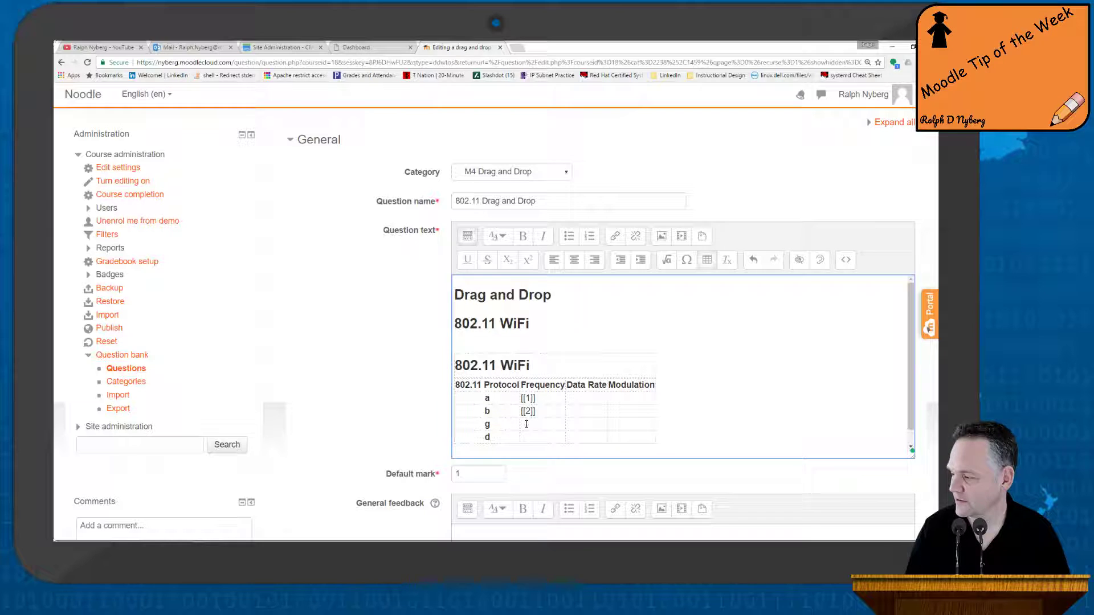
pyautogui.click(526, 425)
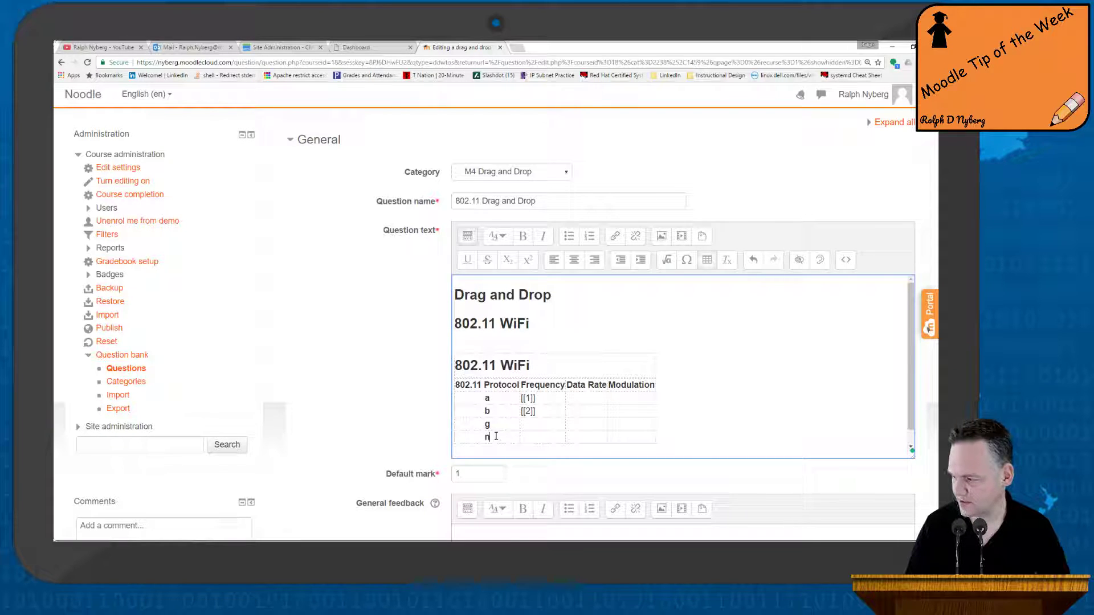
pyautogui.click(530, 425)
pyautogui.write('[[3')
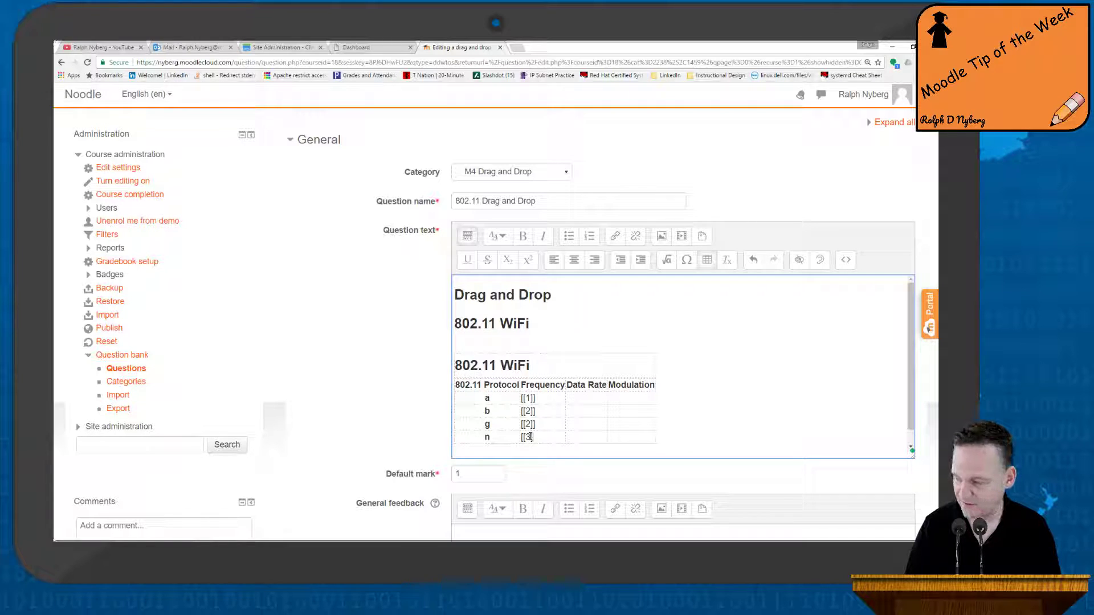
# Enter answer choices 5, 2.4 and 2.4/5 and turn on Shuffle
pyautogui.scroll(-5, 567, 470)
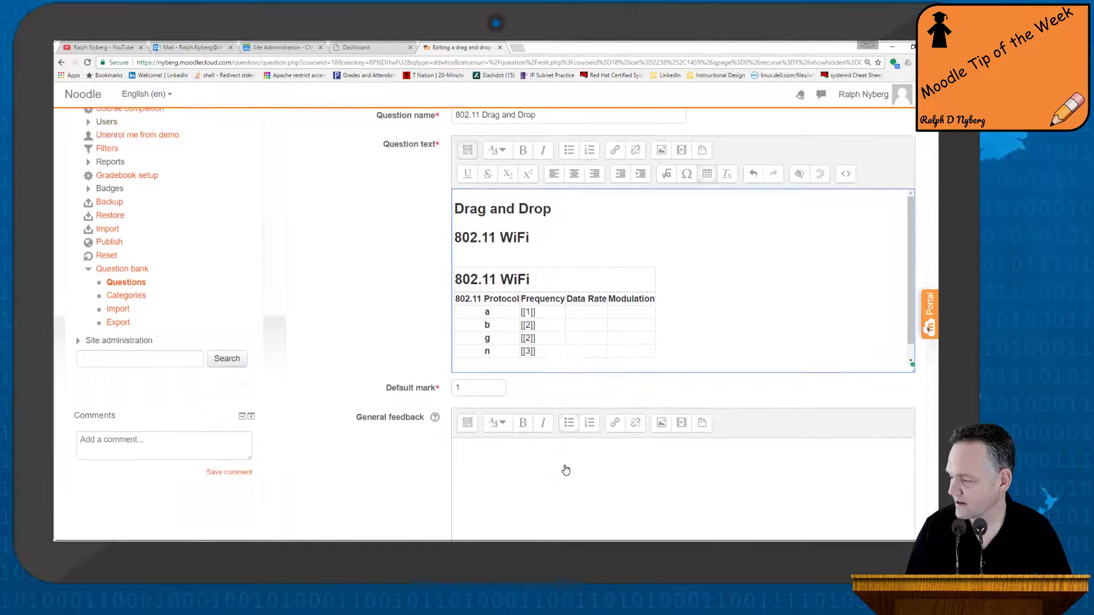
pyautogui.scroll(-1, 562, 465)
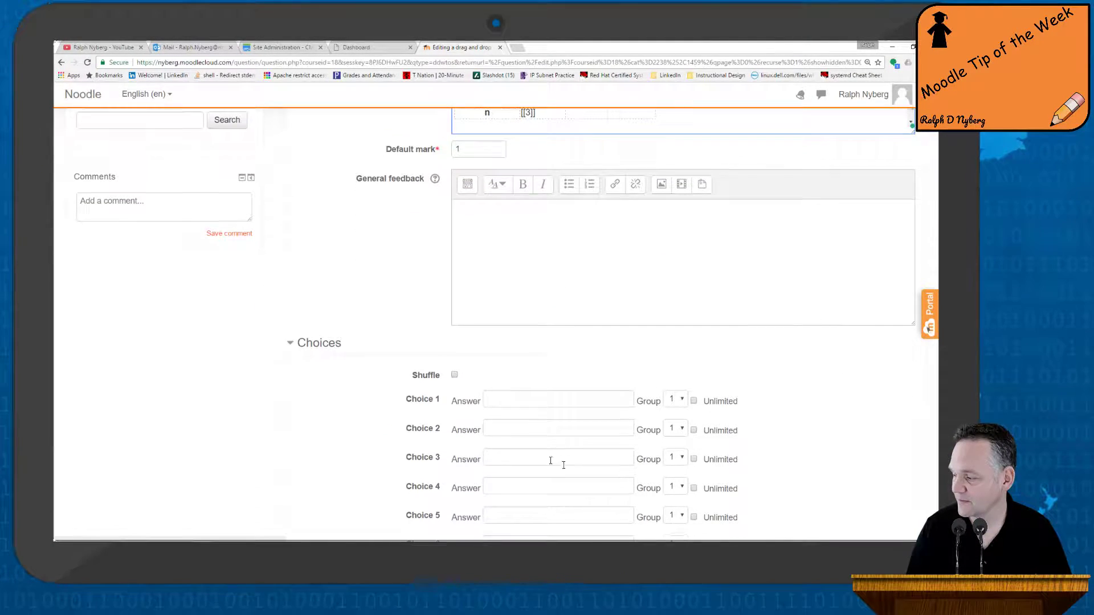
pyautogui.click(498, 397)
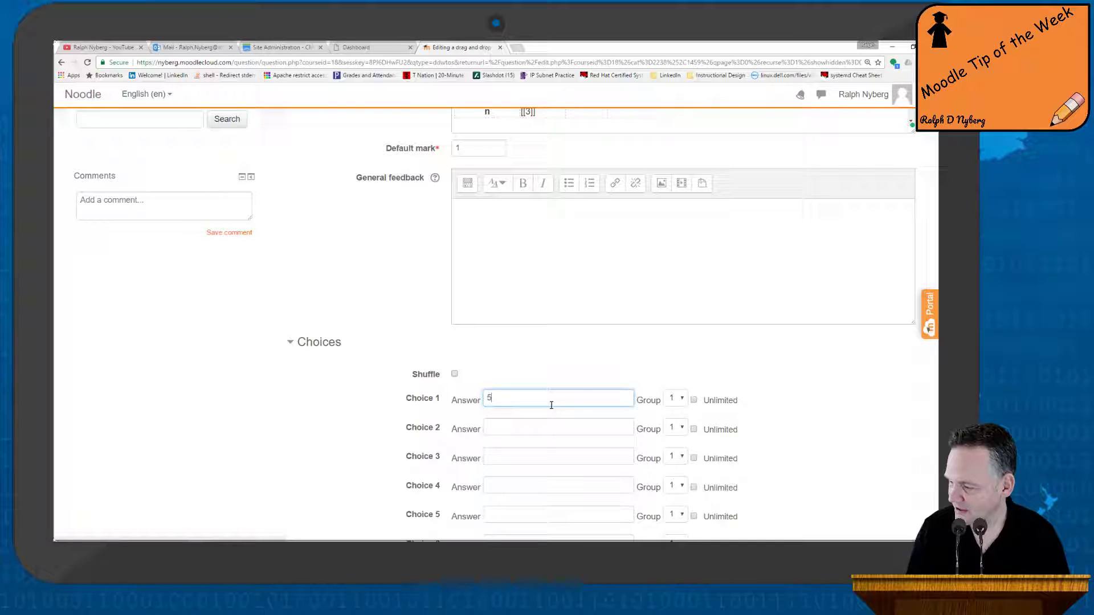
pyautogui.click(516, 427)
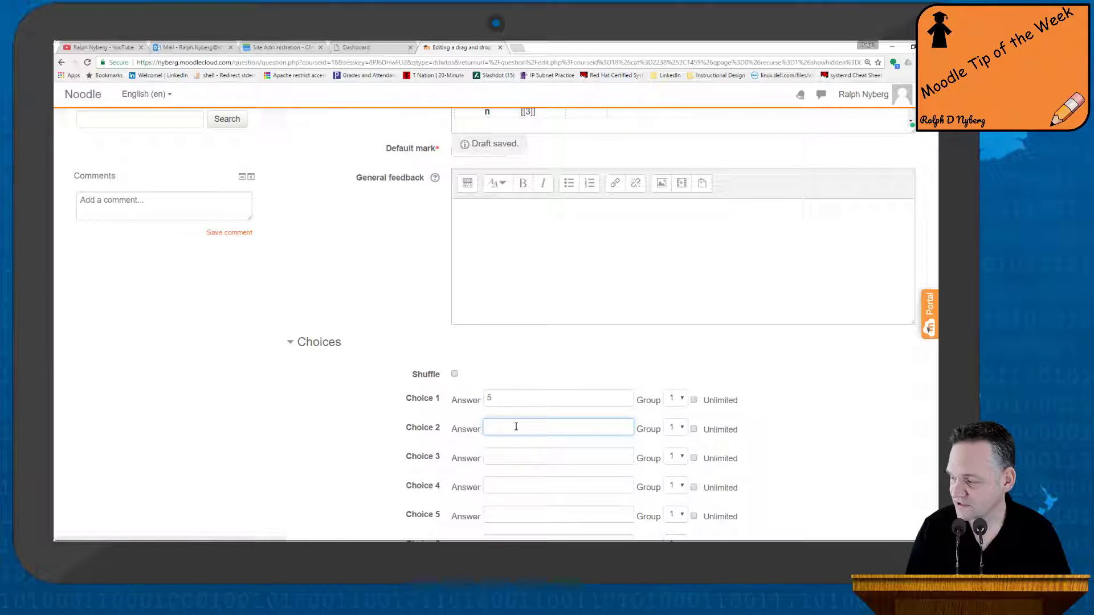
pyautogui.write('2.4')
pyautogui.click(493, 458)
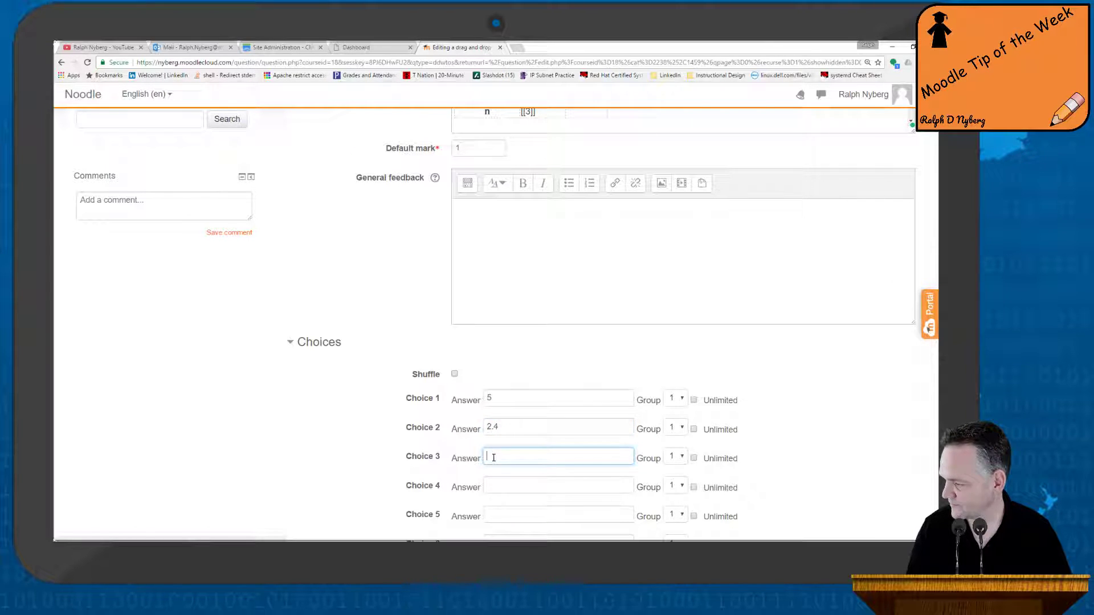
pyautogui.write('2')
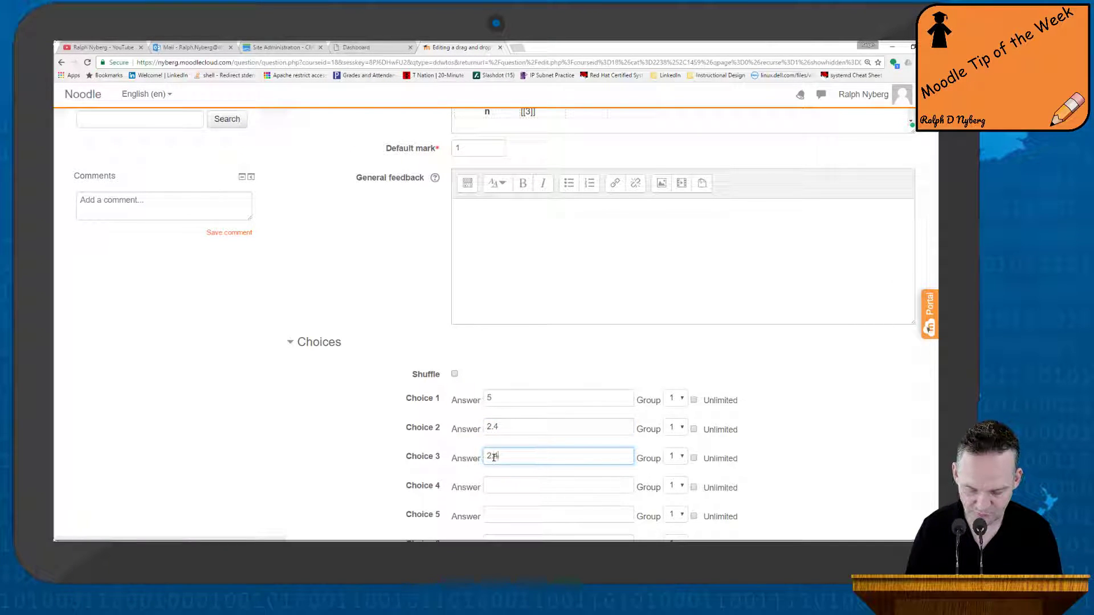
pyautogui.write('.4/5')
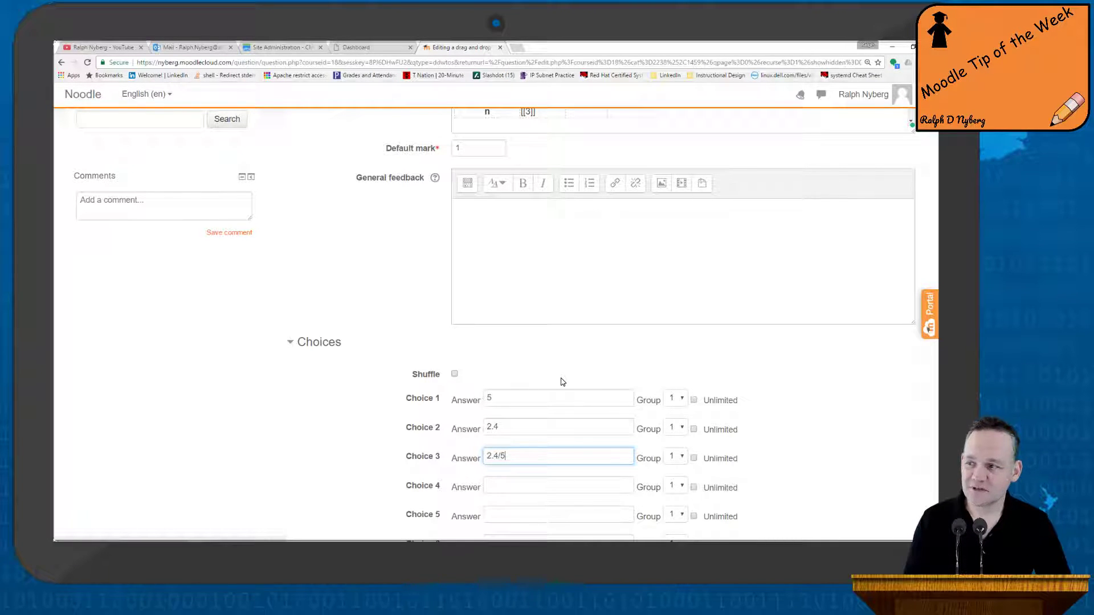
pyautogui.click(458, 375)
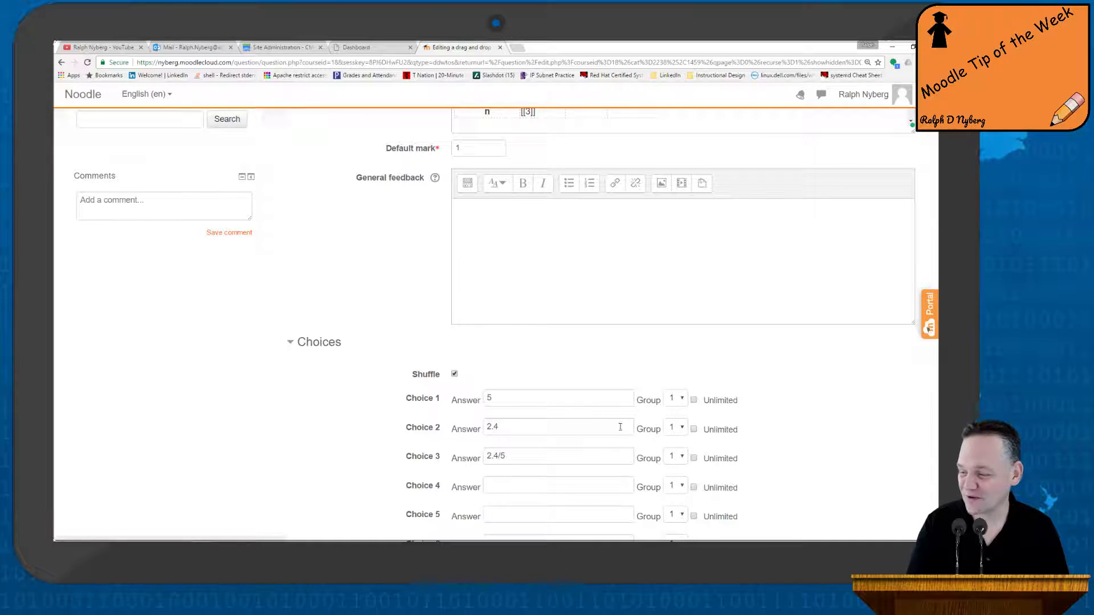
# Tick Unlimited for choices 2.4, 5 and 2.4/5 so each can be reused
pyautogui.click(693, 429)
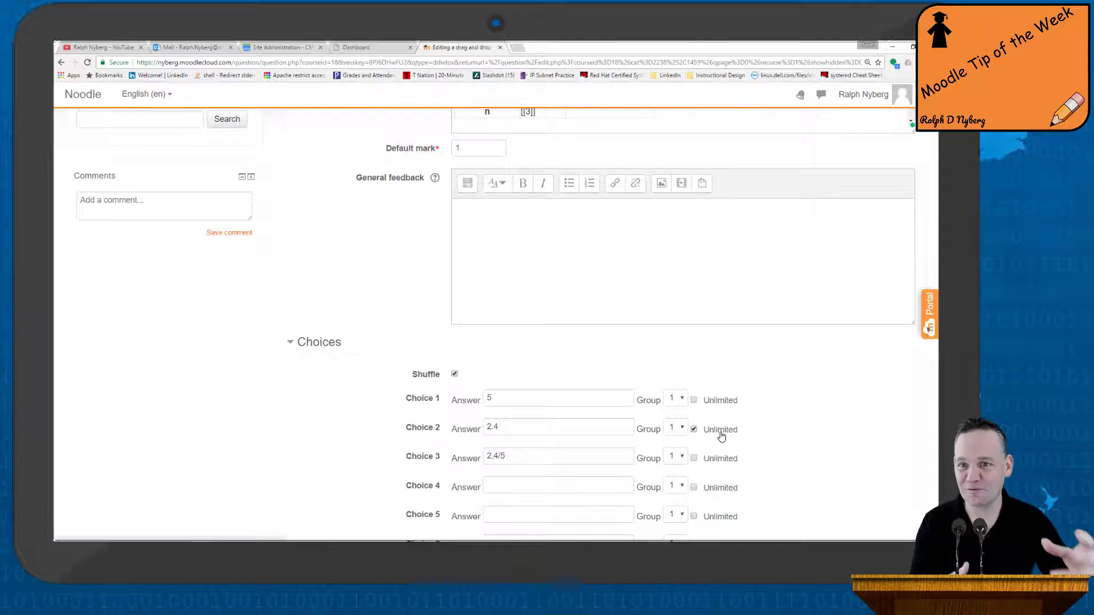
pyautogui.click(694, 400)
pyautogui.click(693, 458)
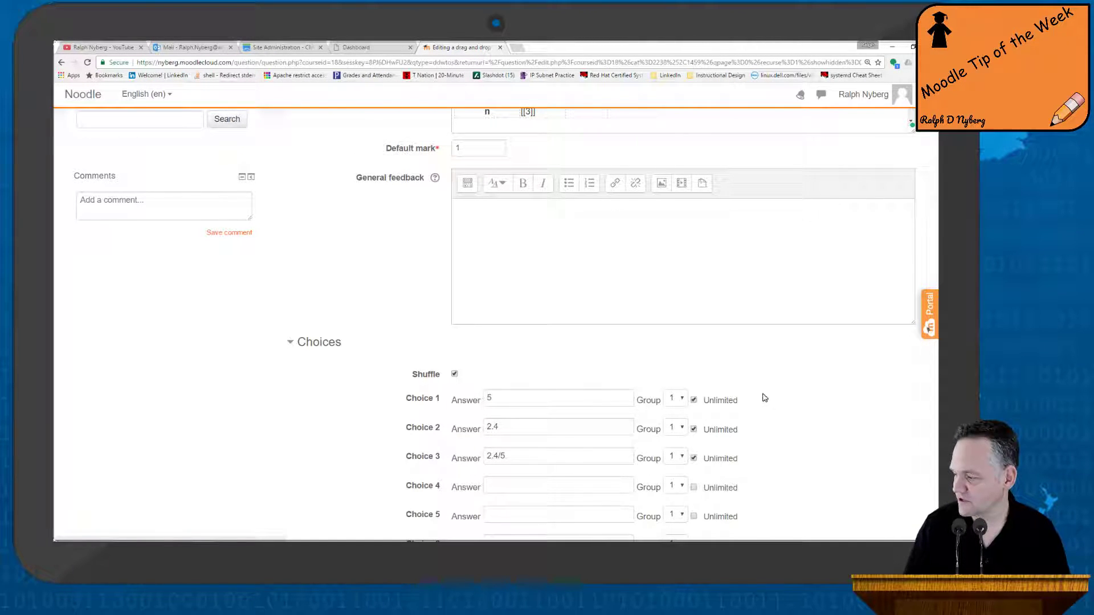
# Enter drop zones [[4]], [[5]] and [[4]] in the Data Rate cells of rows a, b and g
pyautogui.scroll(1, 774, 379)
pyautogui.scroll(2, 774, 379)
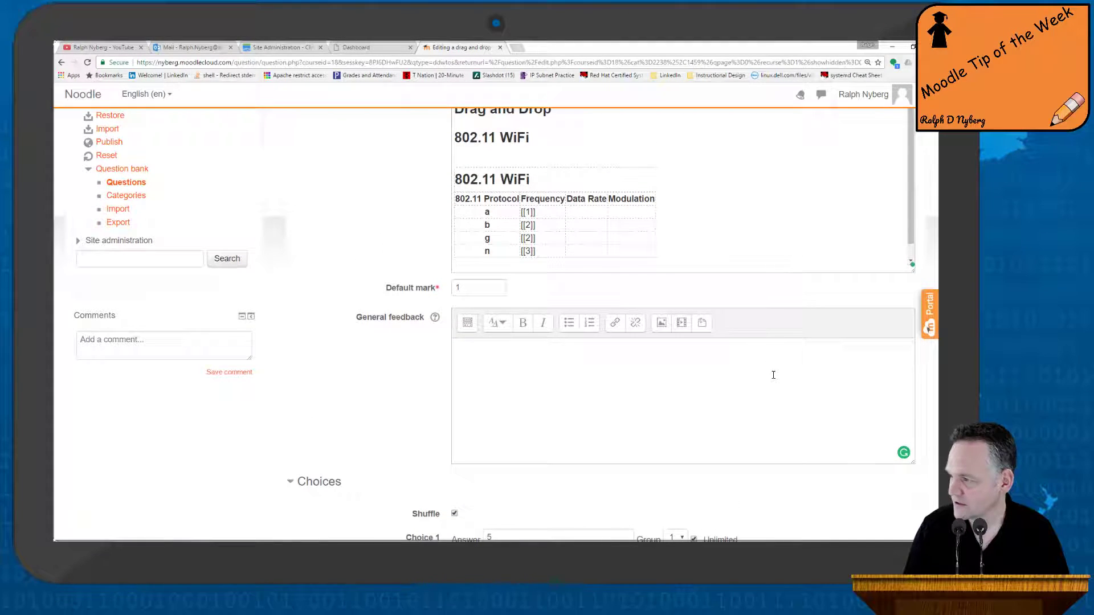
pyautogui.click(588, 214)
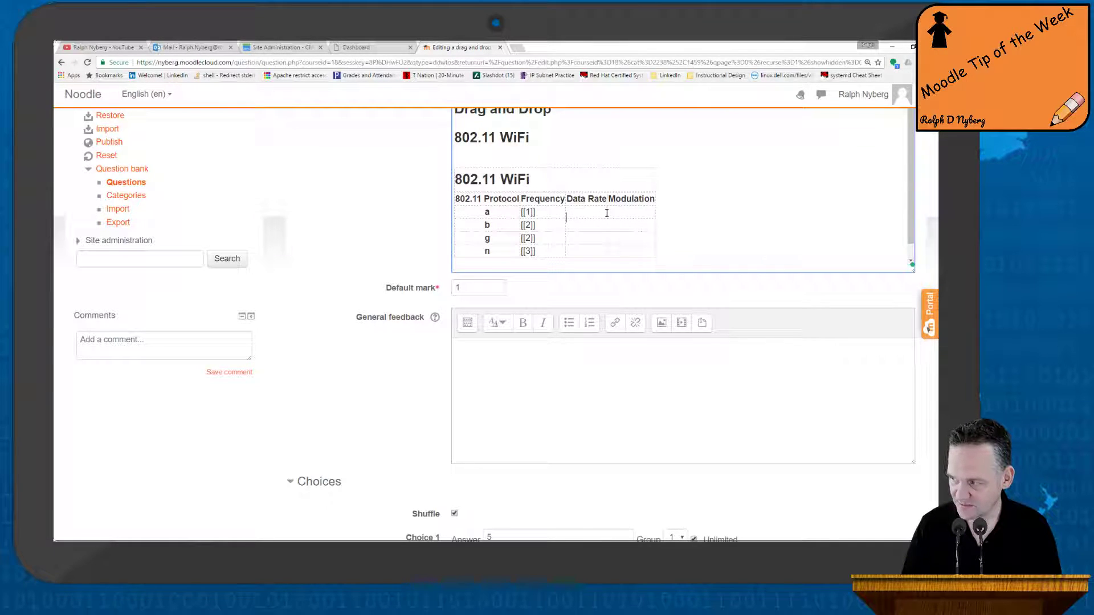
pyautogui.write('[[4]]')
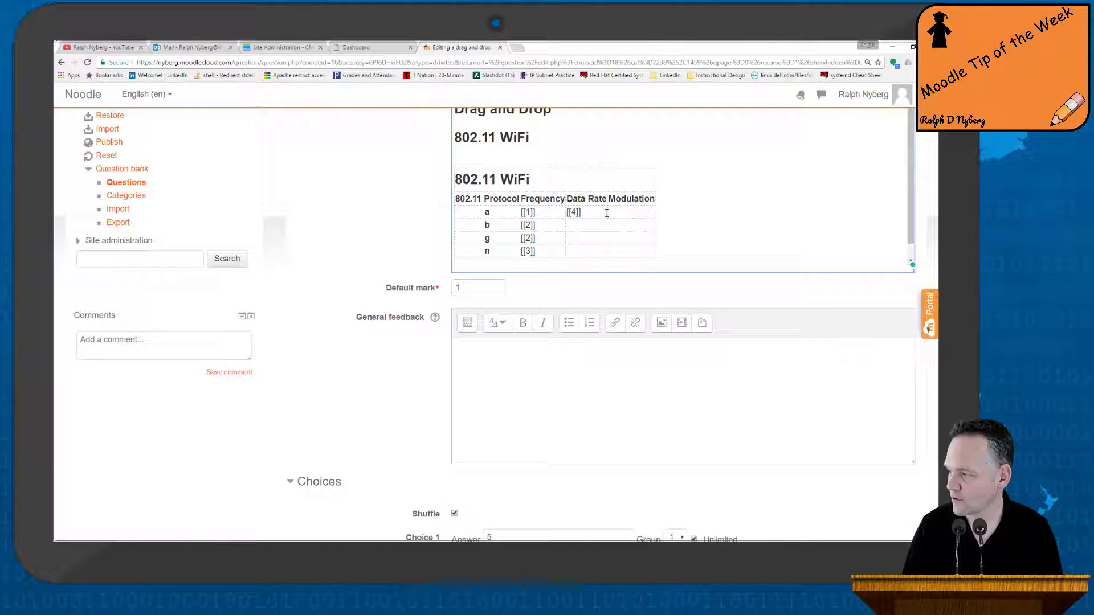
pyautogui.click(575, 228)
pyautogui.write('[[')
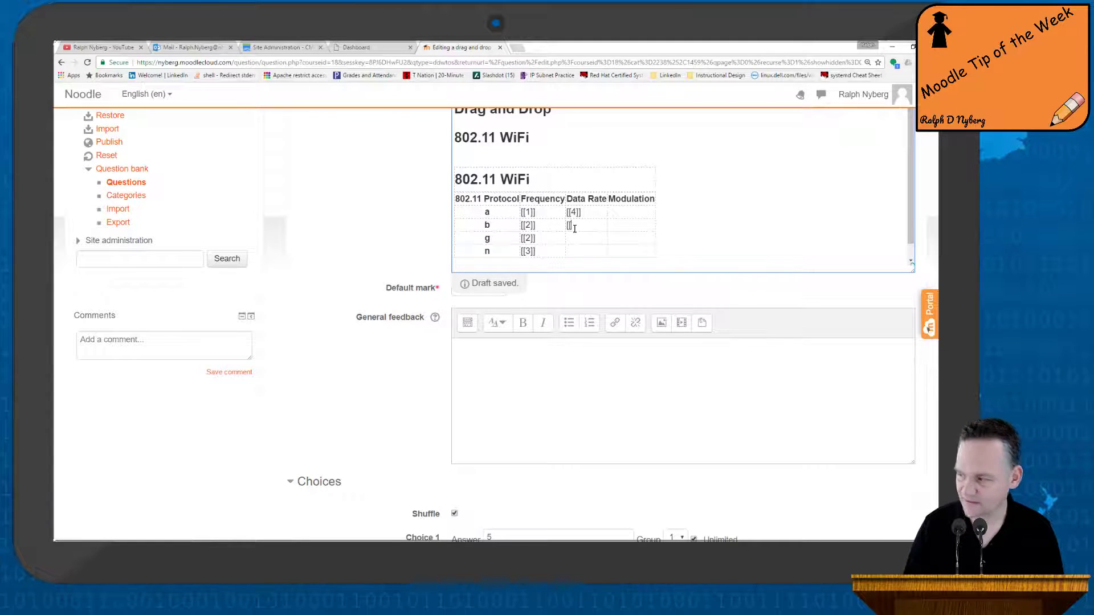
pyautogui.write('5')
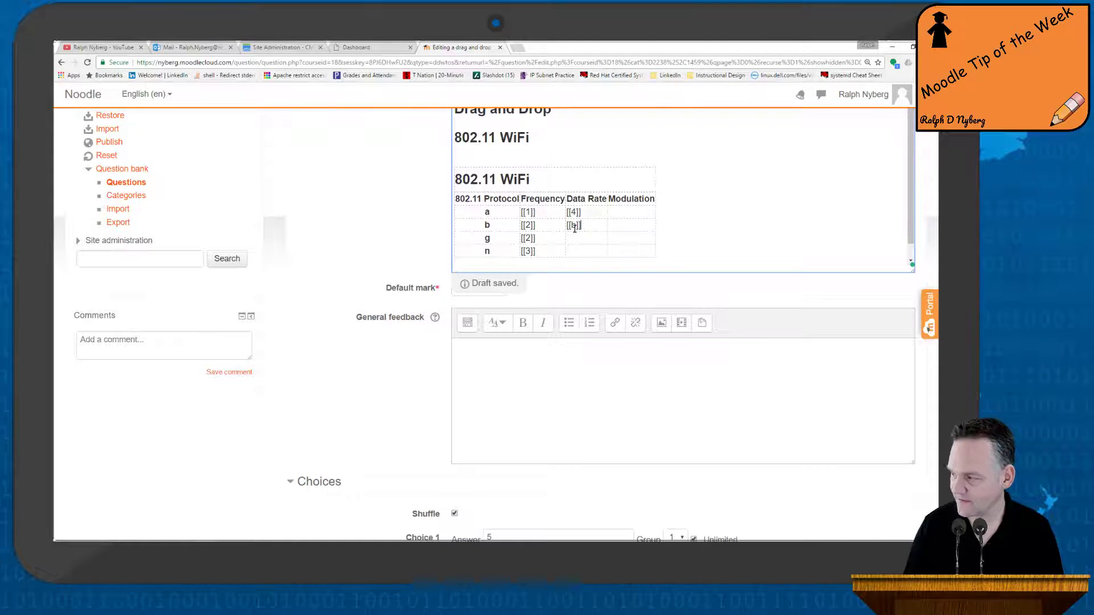
pyautogui.press('BackSpace')
pyautogui.press('BackSpace')
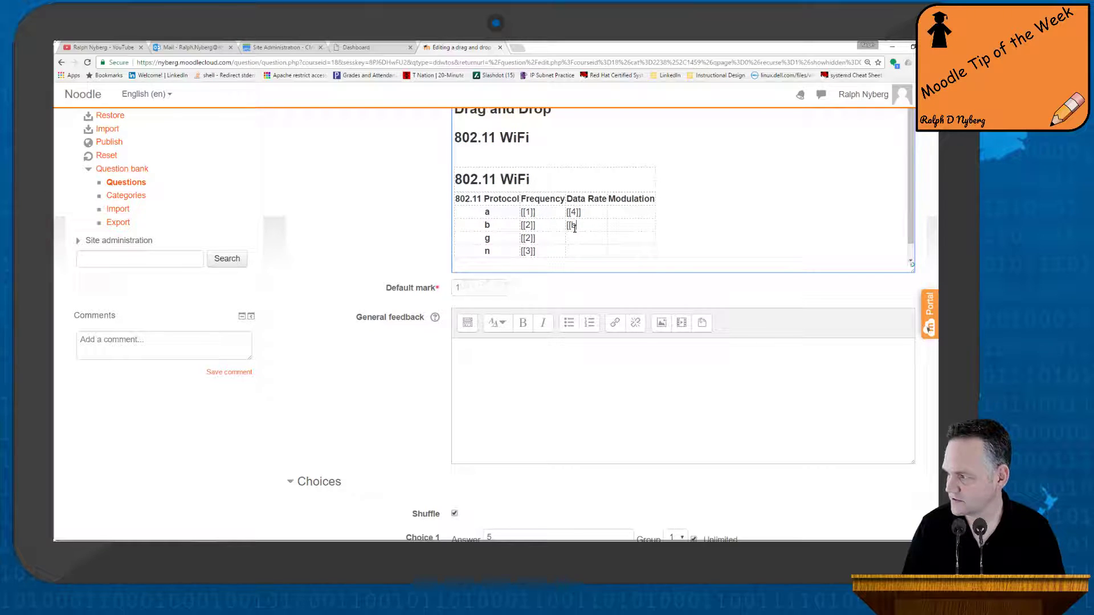
pyautogui.press('BackSpace')
pyautogui.write('5')
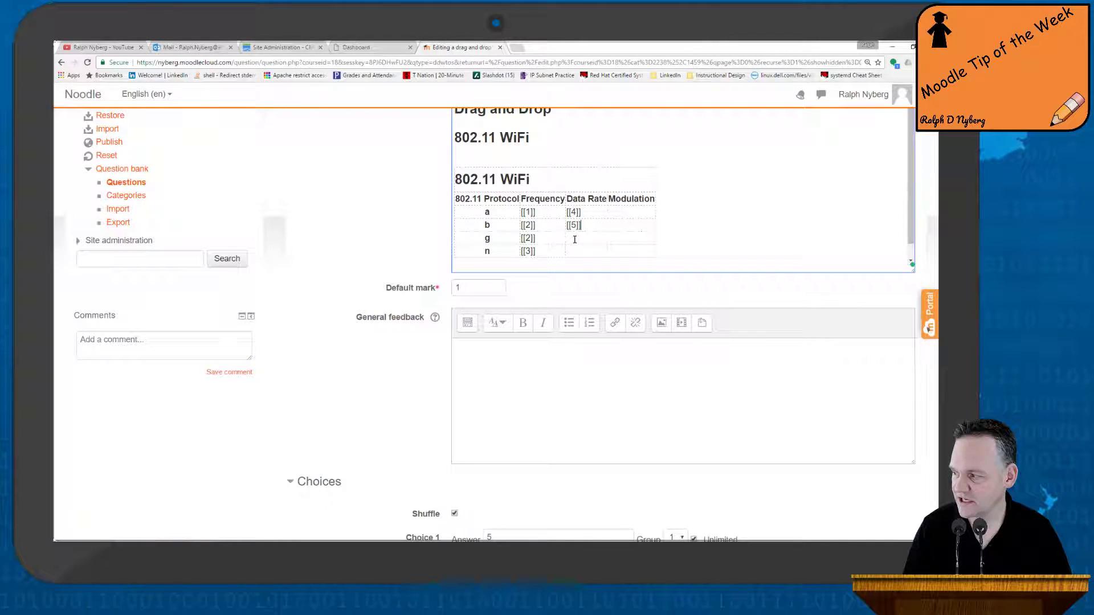
pyautogui.click(593, 239)
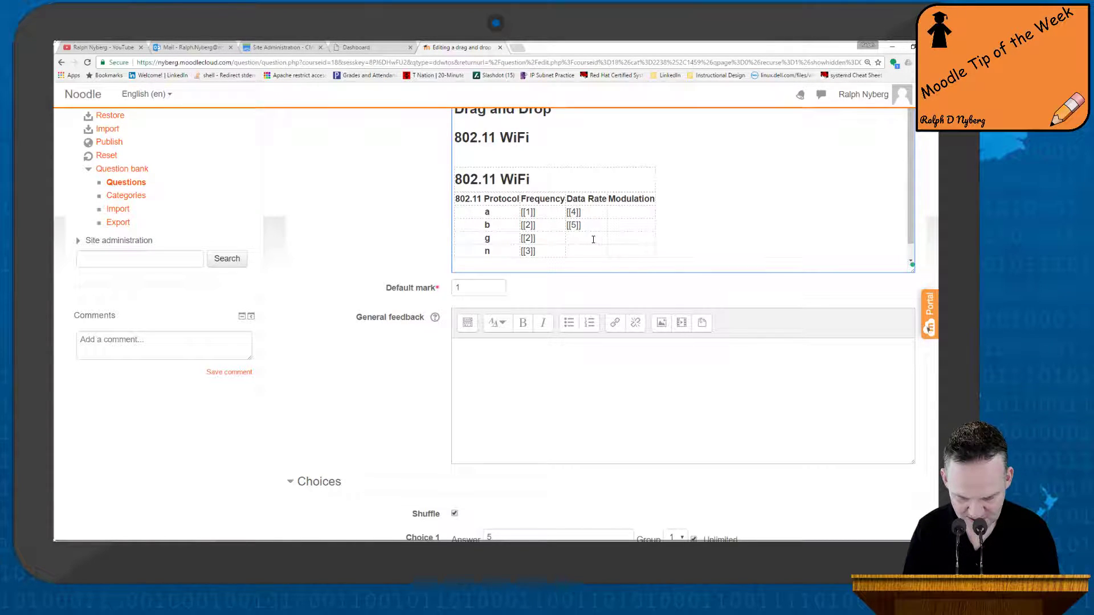
pyautogui.write('[[4')
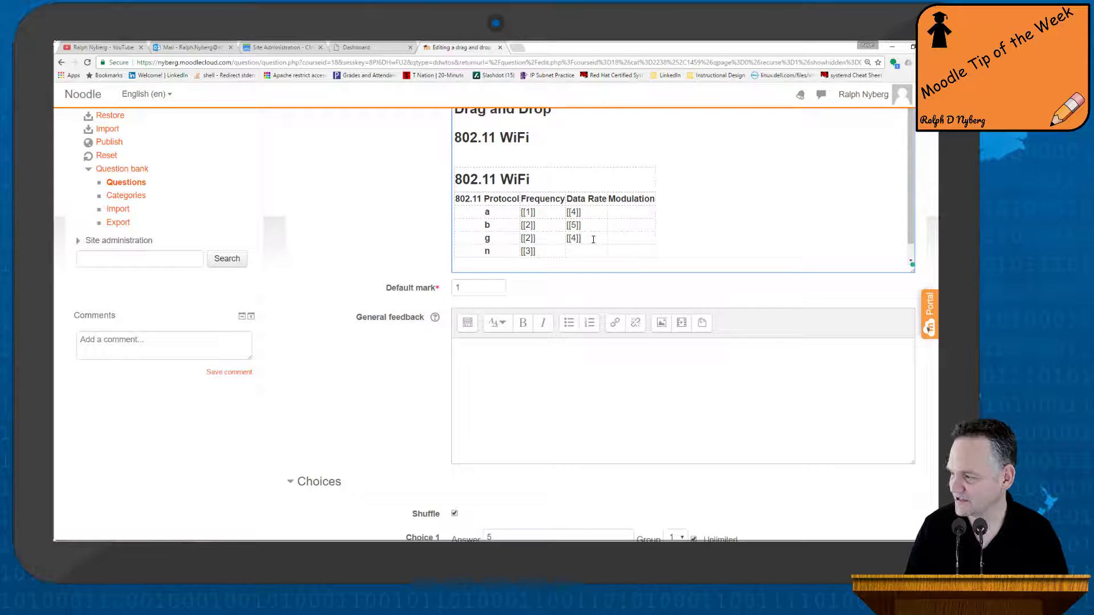
pyautogui.write(']]')
# Enter 54 and 11 as the answers for Choice 4 and Choice 5
pyautogui.scroll(-4, 591, 240)
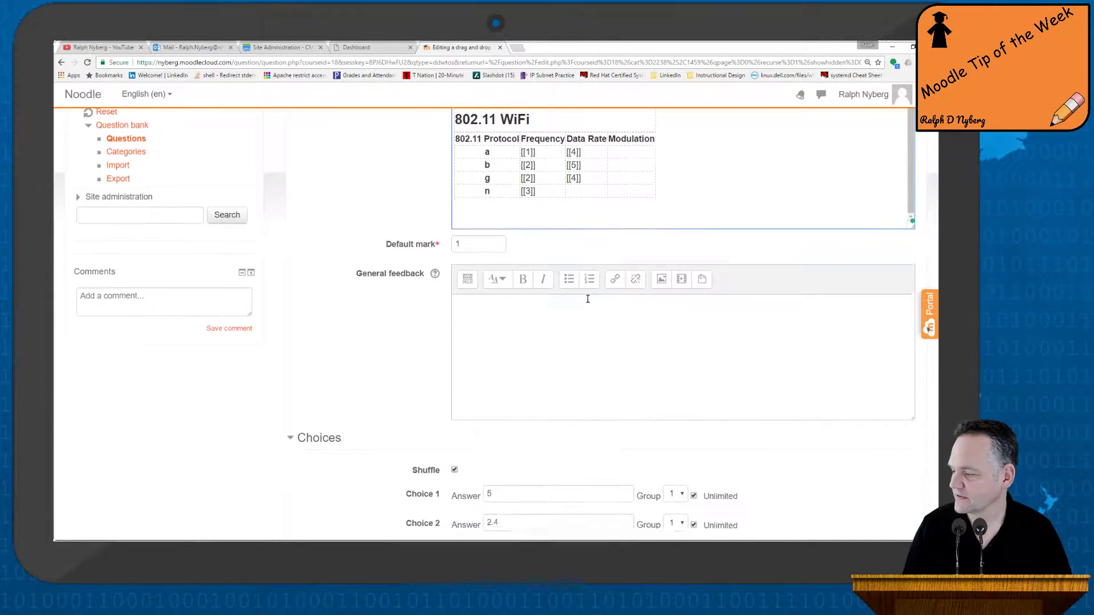
pyautogui.click(498, 392)
pyautogui.write('54')
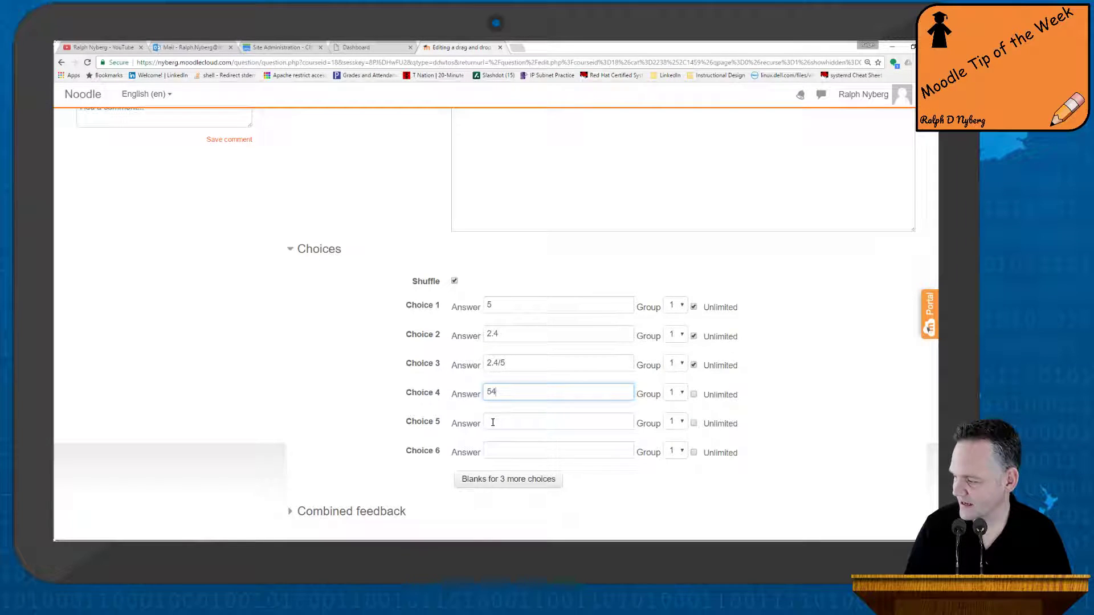
pyautogui.click(493, 422)
pyautogui.write('11')
# Put drop zone [[6]] in row n's Data Rate cell and answer 135 in Choice 6
pyautogui.scroll(5, 560, 399)
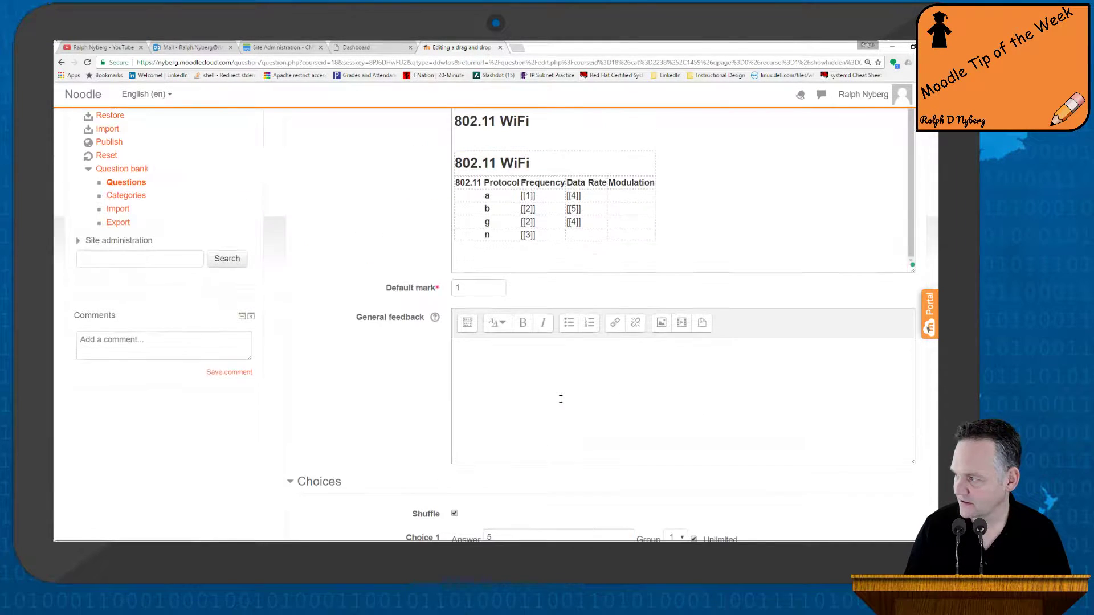
pyautogui.scroll(2, 561, 399)
pyautogui.click(570, 330)
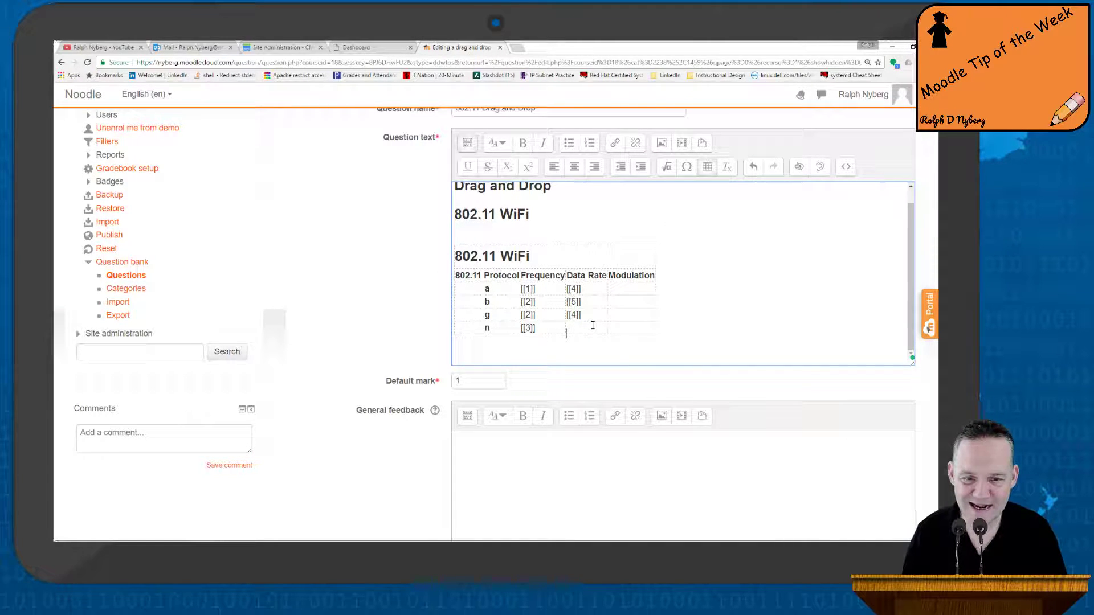
pyautogui.write('135')
pyautogui.press('BackSpace')
pyautogui.press('BackSpace')
pyautogui.write('[[6]]')
pyautogui.scroll(-5, 593, 325)
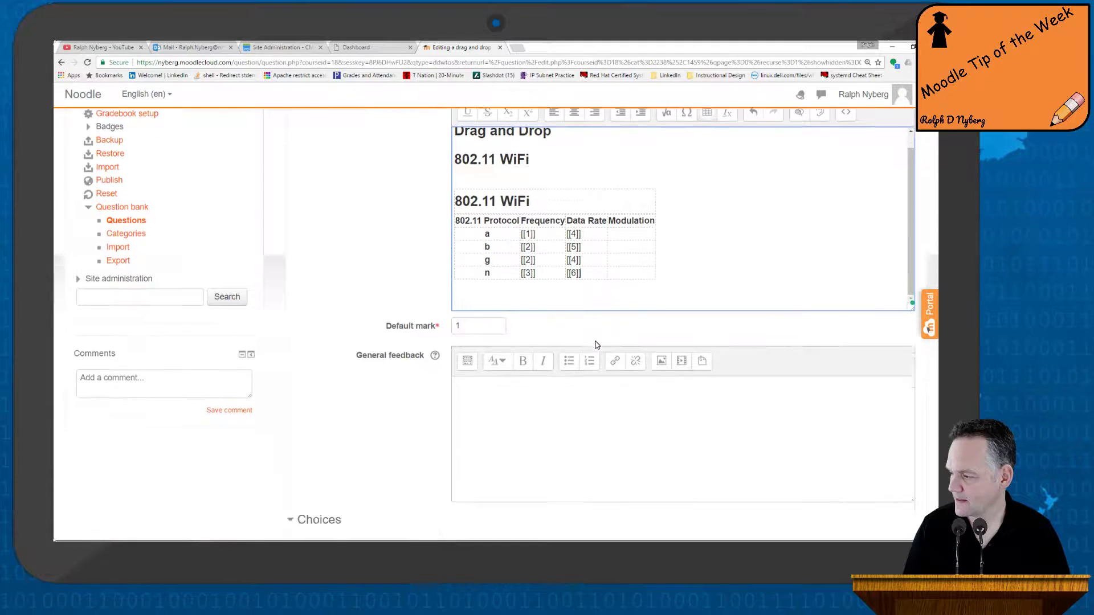
pyautogui.click(493, 498)
pyautogui.write('135')
# Add blanks for 3 more choices and set Choices 4, 5 and 6 to Unlimited
pyautogui.scroll(-3, 530, 491)
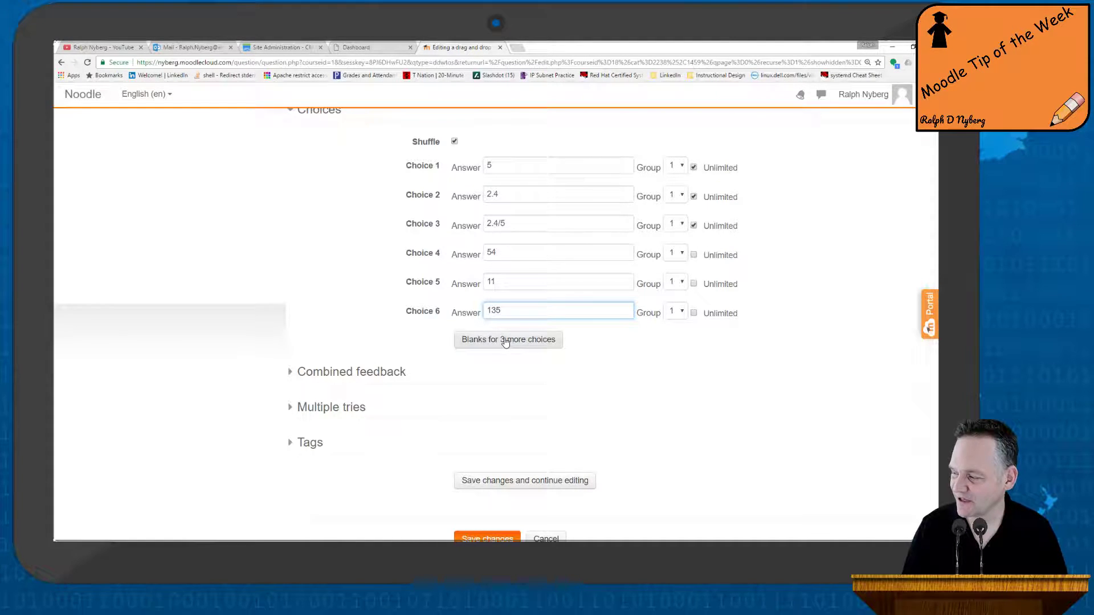
pyautogui.click(507, 342)
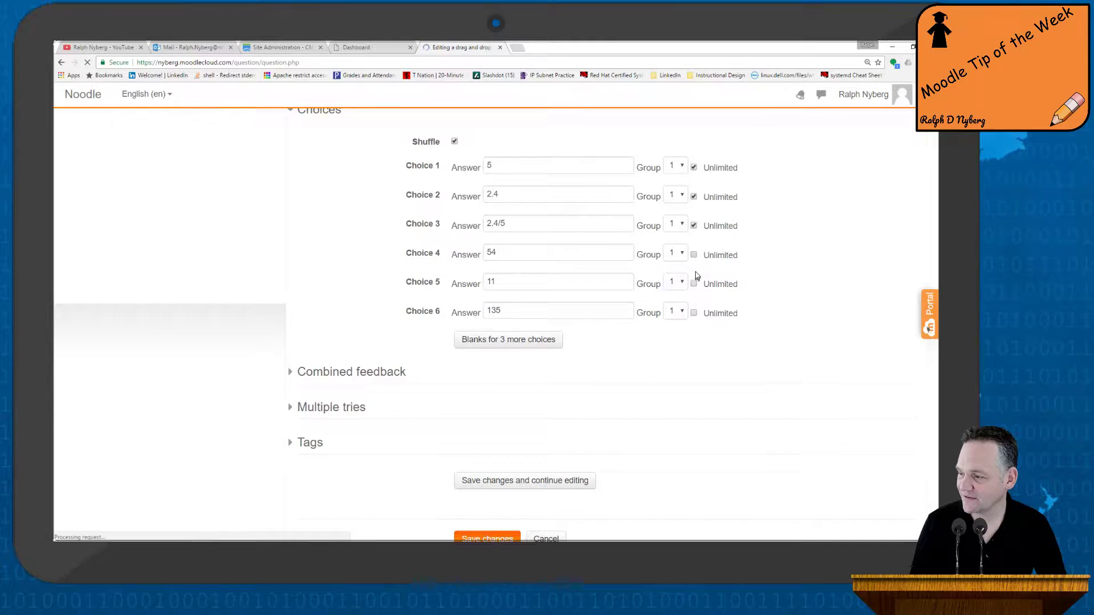
pyautogui.scroll(-8, 820, 355)
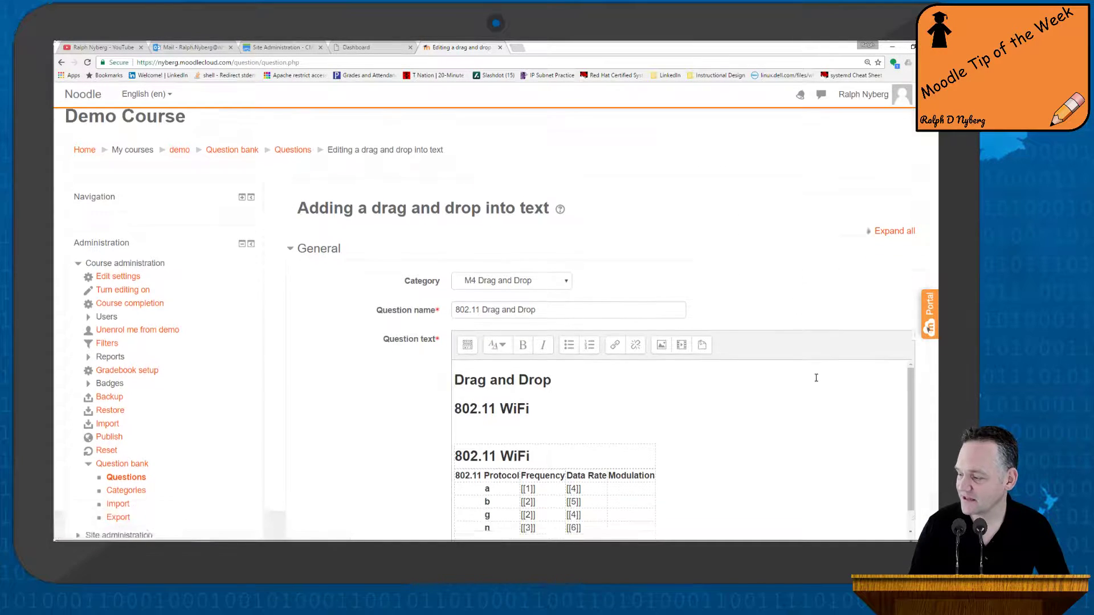
pyautogui.scroll(-2, 814, 392)
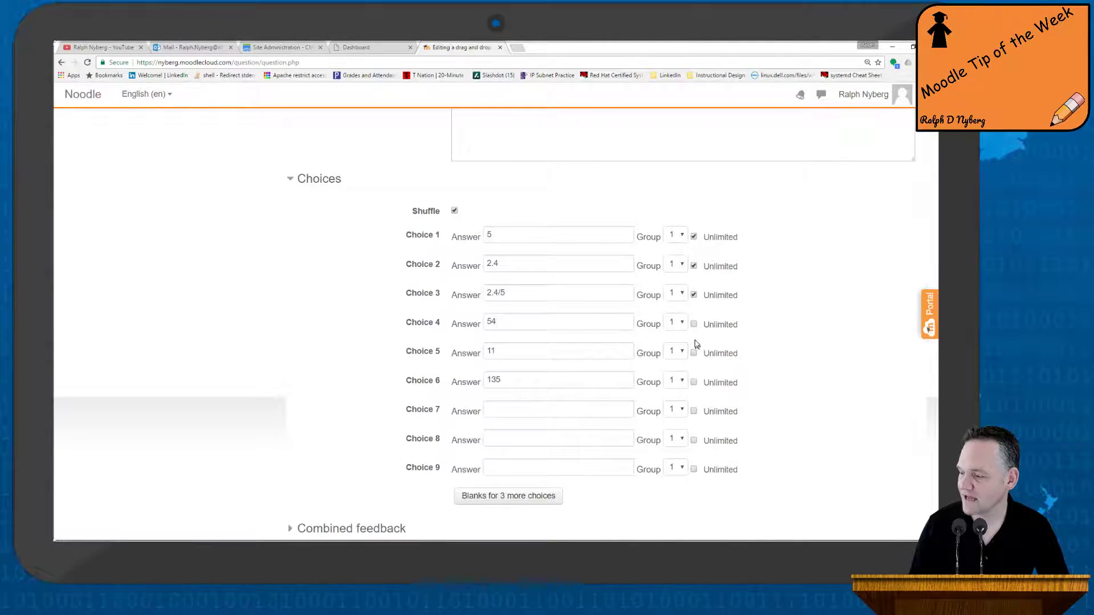
pyautogui.click(693, 324)
pyautogui.click(695, 353)
pyautogui.click(694, 382)
pyautogui.scroll(8, 826, 332)
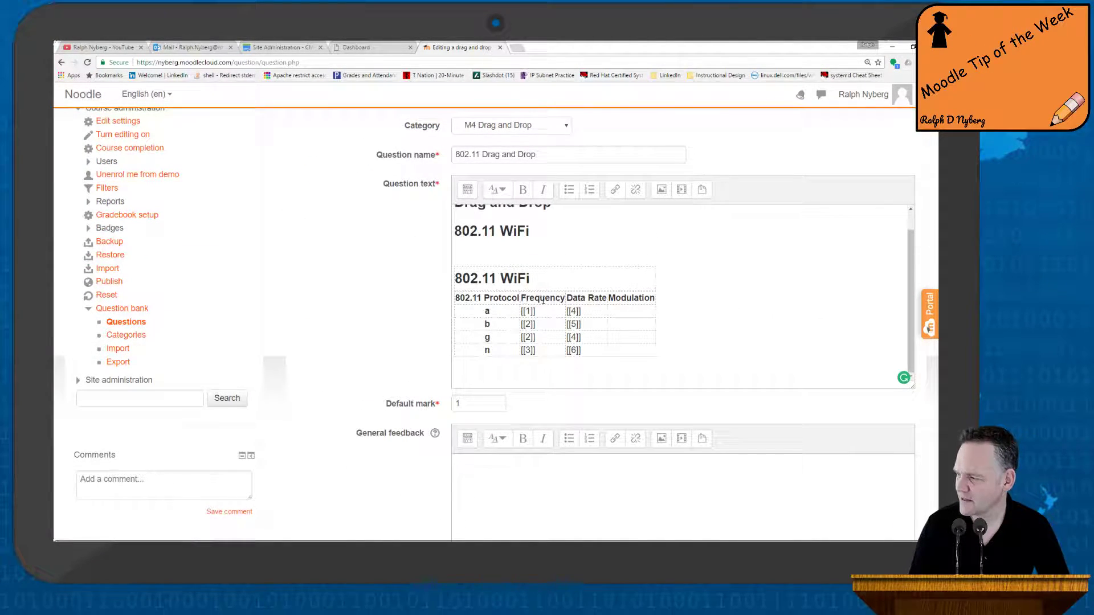
# Rename the headings to 'Frequency GHz' and 'Data Rate Mb/s'
pyautogui.click(580, 325)
pyautogui.write('GHz')
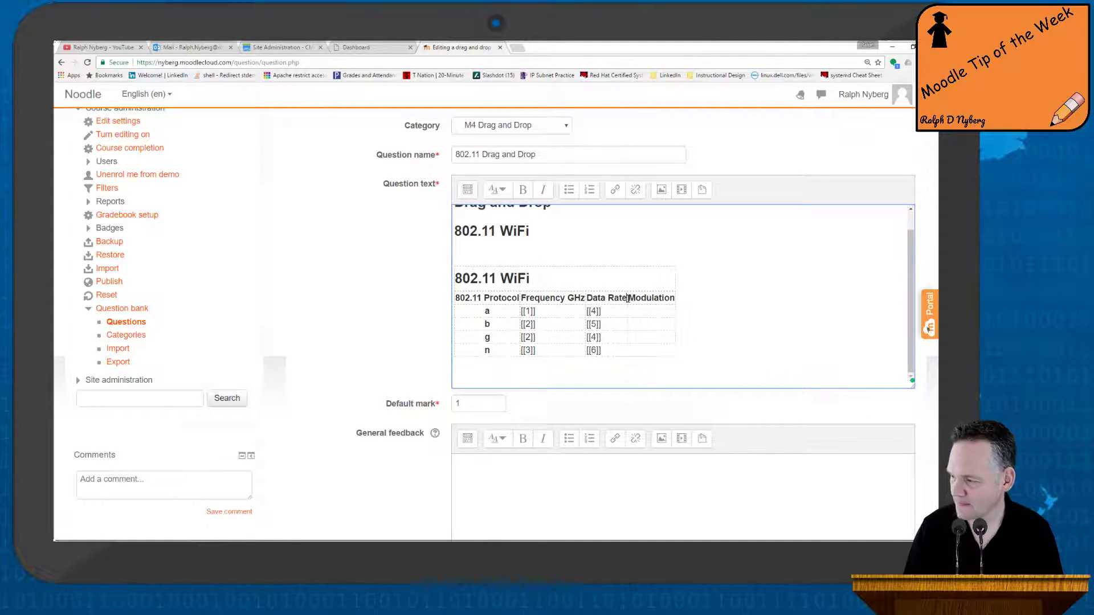
pyautogui.click(628, 299)
pyautogui.write('Mb')
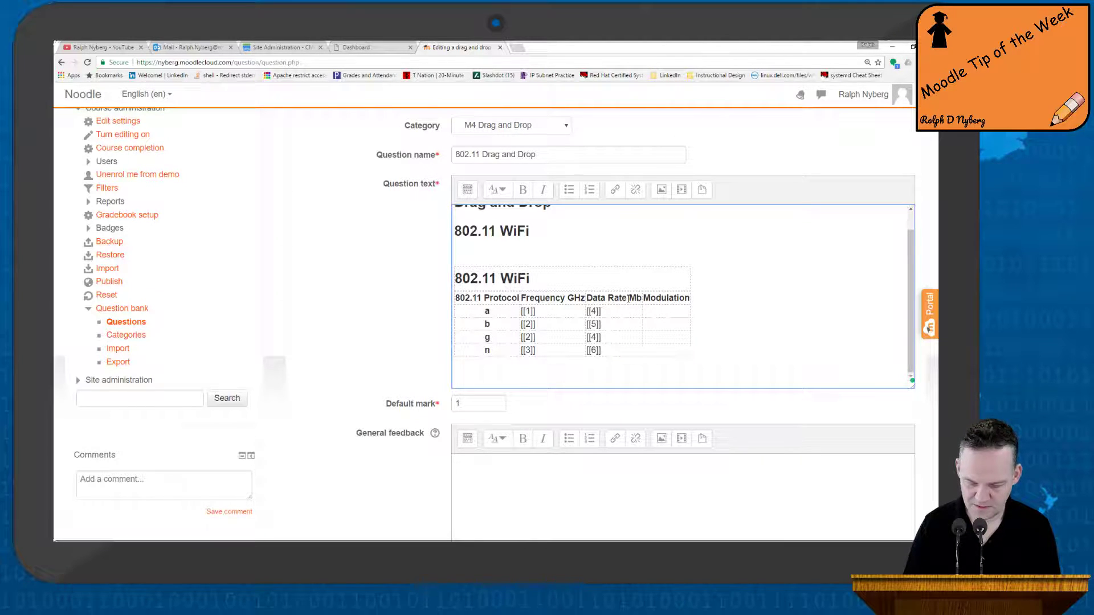
pyautogui.write('/s')
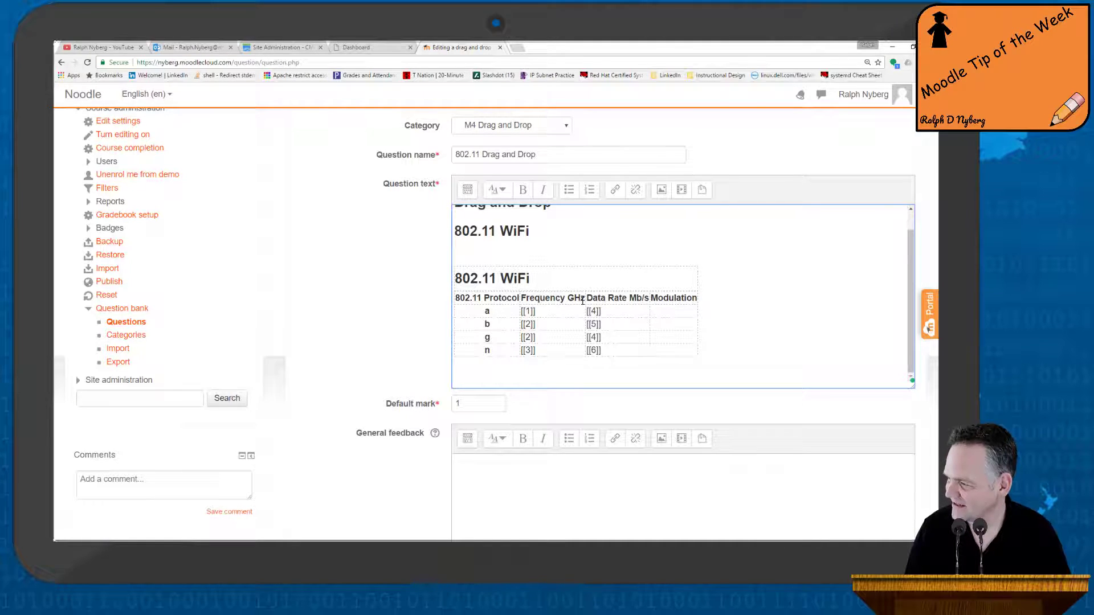
# Pad the 802.11 Protocol, Data Rate Mb/s and Modulation headings with extra space
pyautogui.click(520, 298)
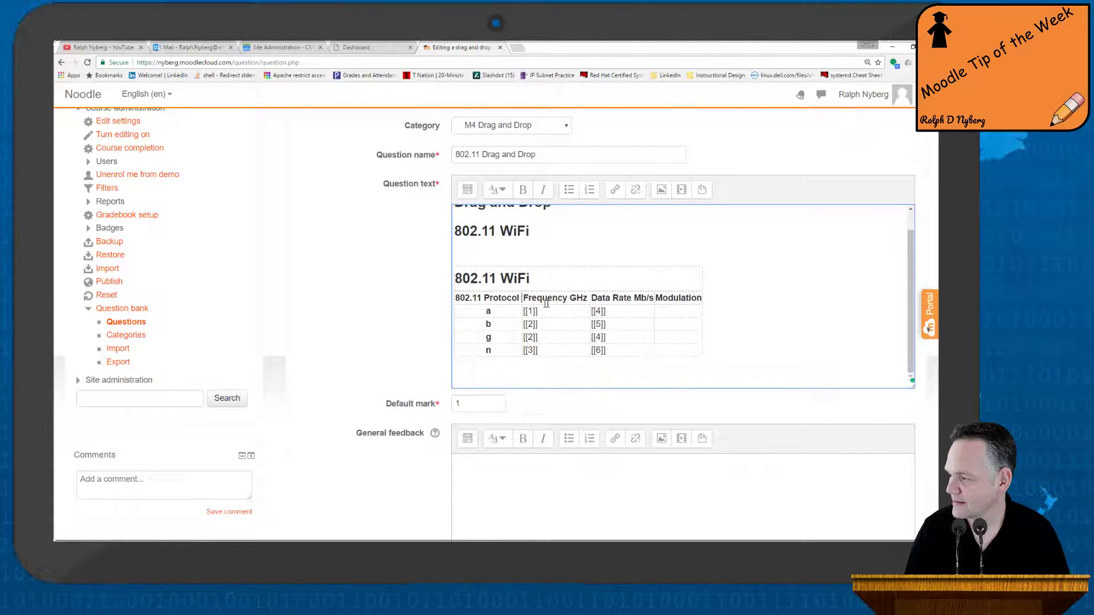
pyautogui.click(654, 298)
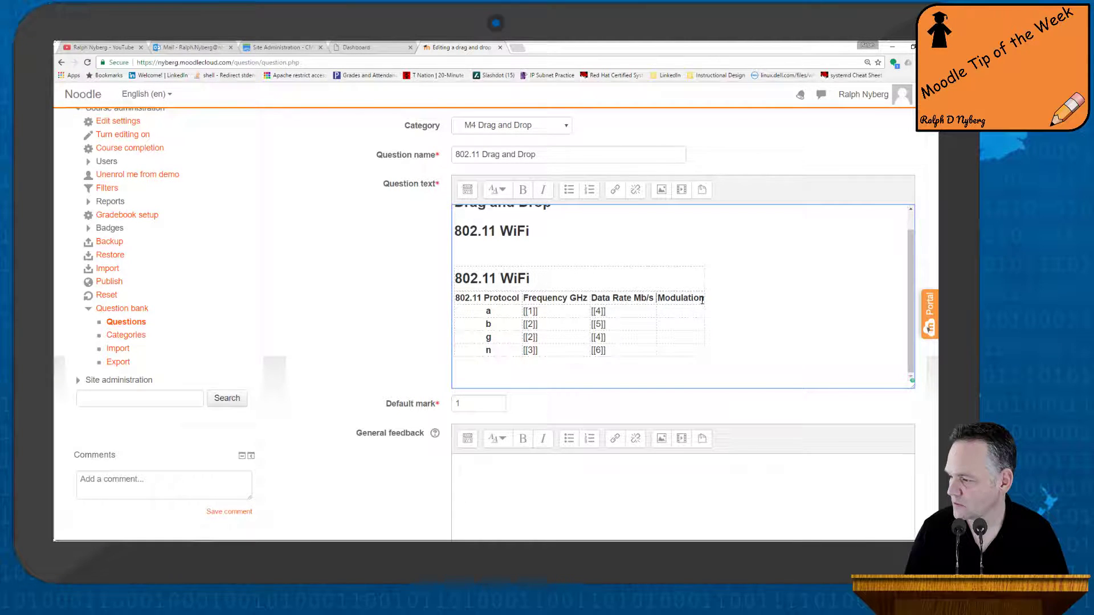
pyautogui.click(703, 299)
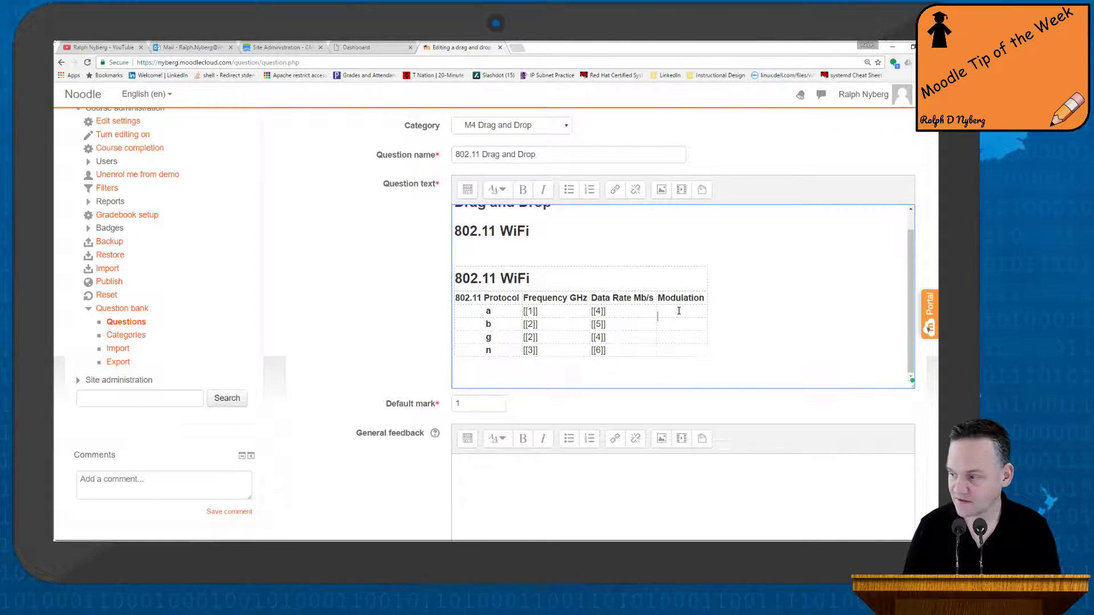
# Enter drop zones [[7]], [[8]], [[7]] and [[9]] in the Modulation cells of rows a, b, g, n
pyautogui.write('[[7]]')
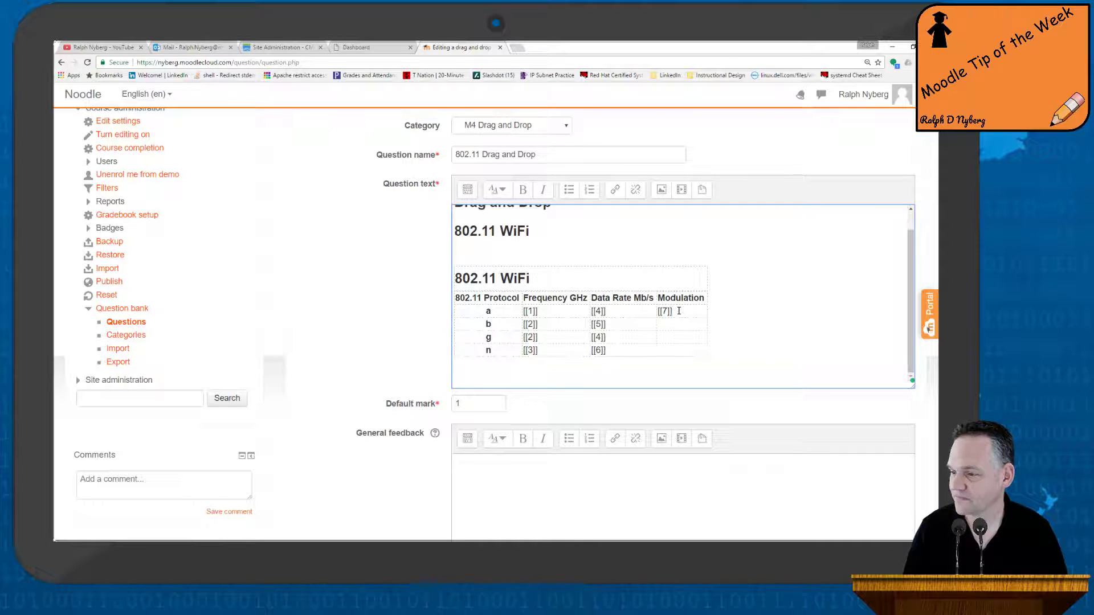
pyautogui.click(663, 323)
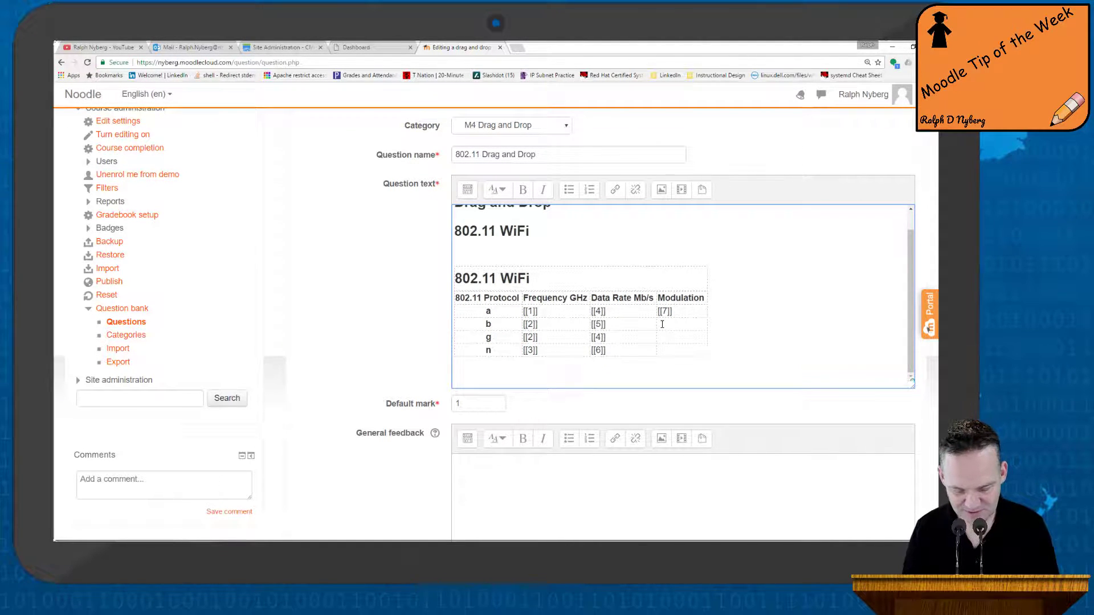
pyautogui.write('[[8]]')
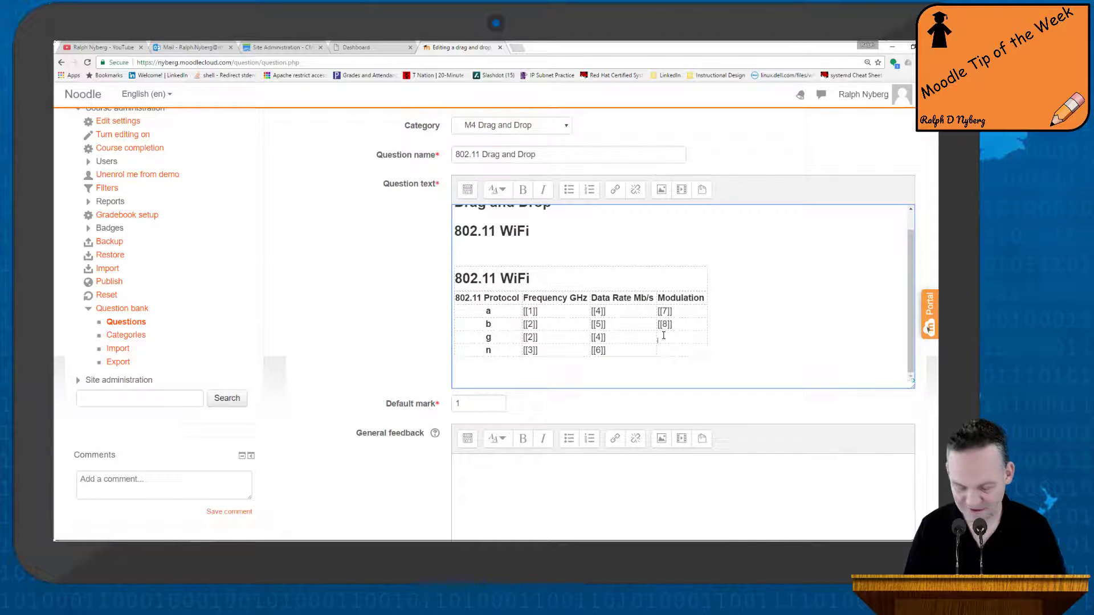
pyautogui.click(663, 337)
pyautogui.write('[[7]]')
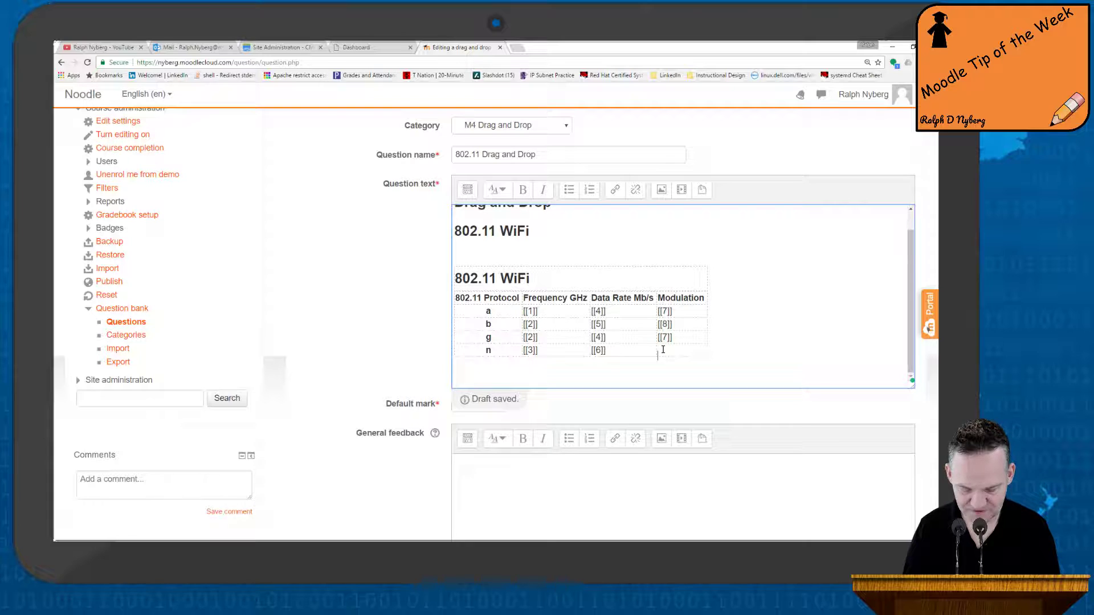
pyautogui.write('[[9]]')
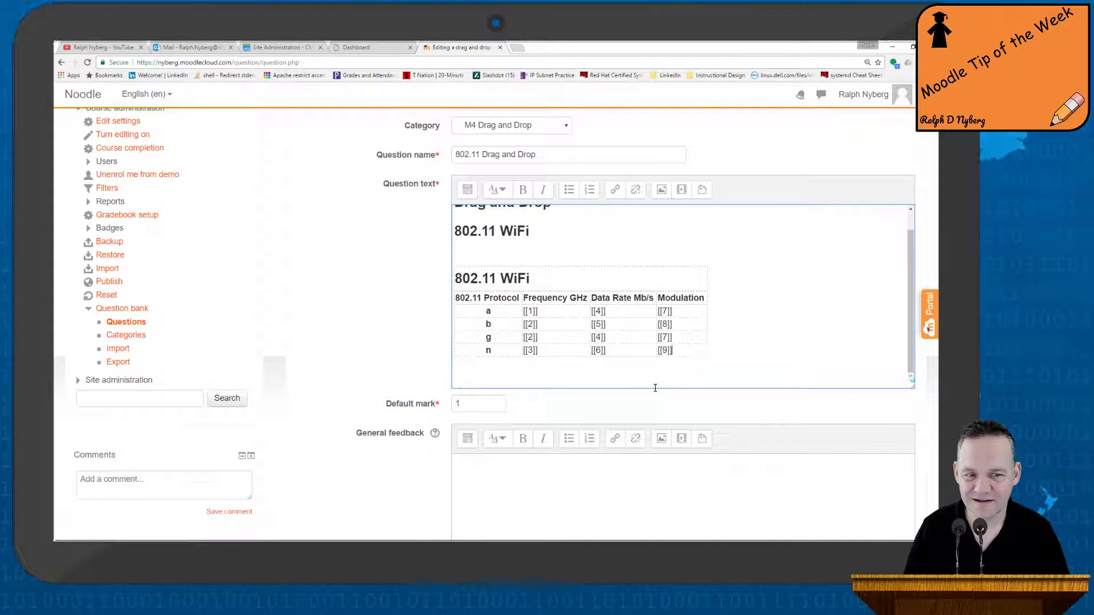
# Enter OFDM, DSSS and MIMO-OFDM as the answers for Choices 7, 8 and 9
pyautogui.scroll(-7, 655, 388)
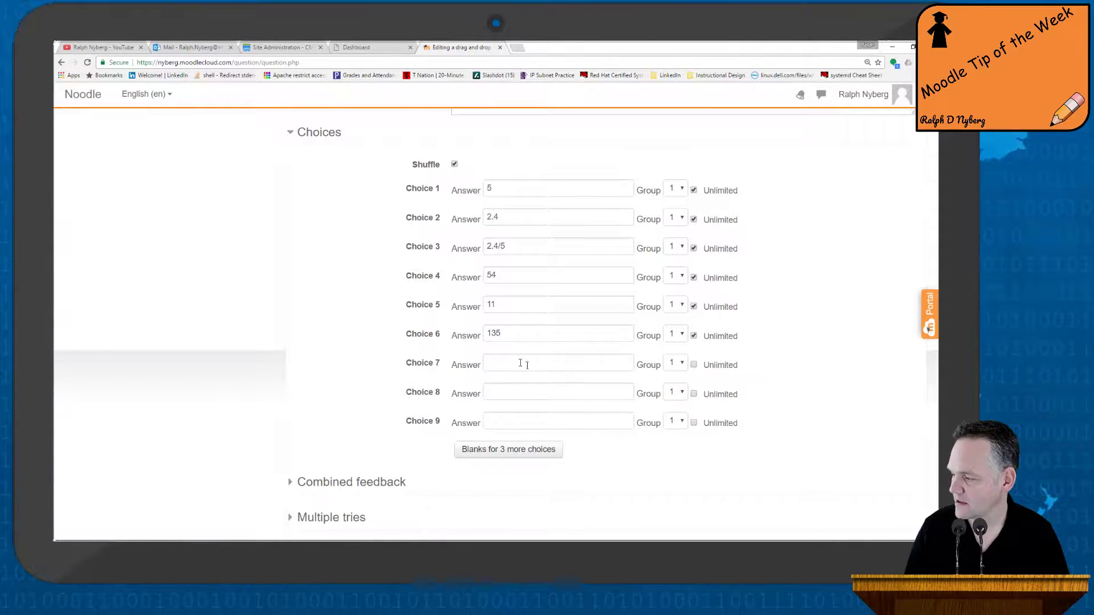
pyautogui.click(513, 362)
pyautogui.write('OF')
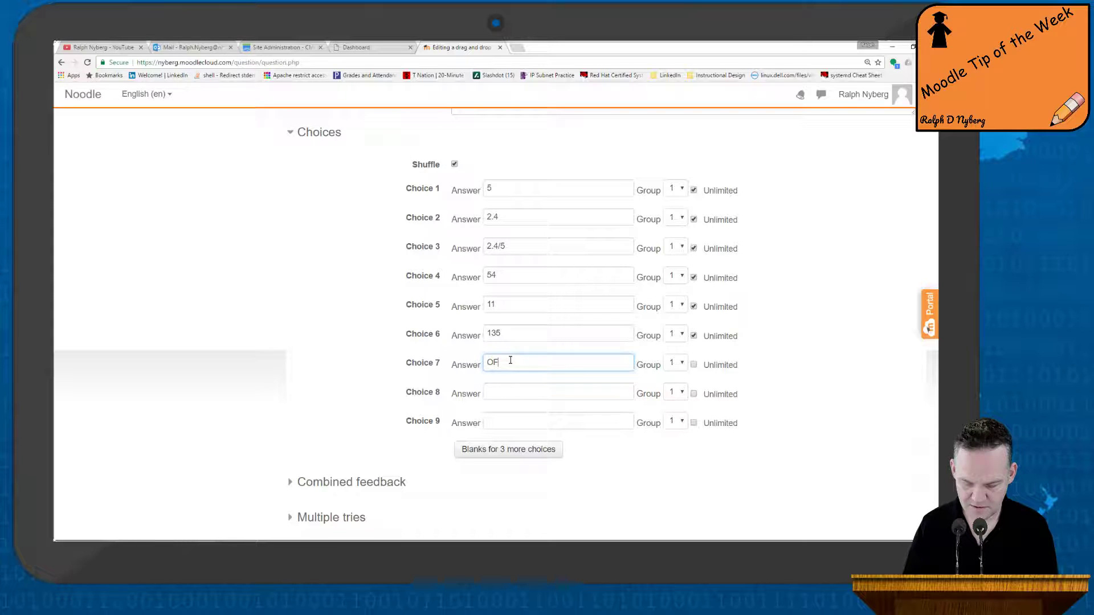
pyautogui.write('DM')
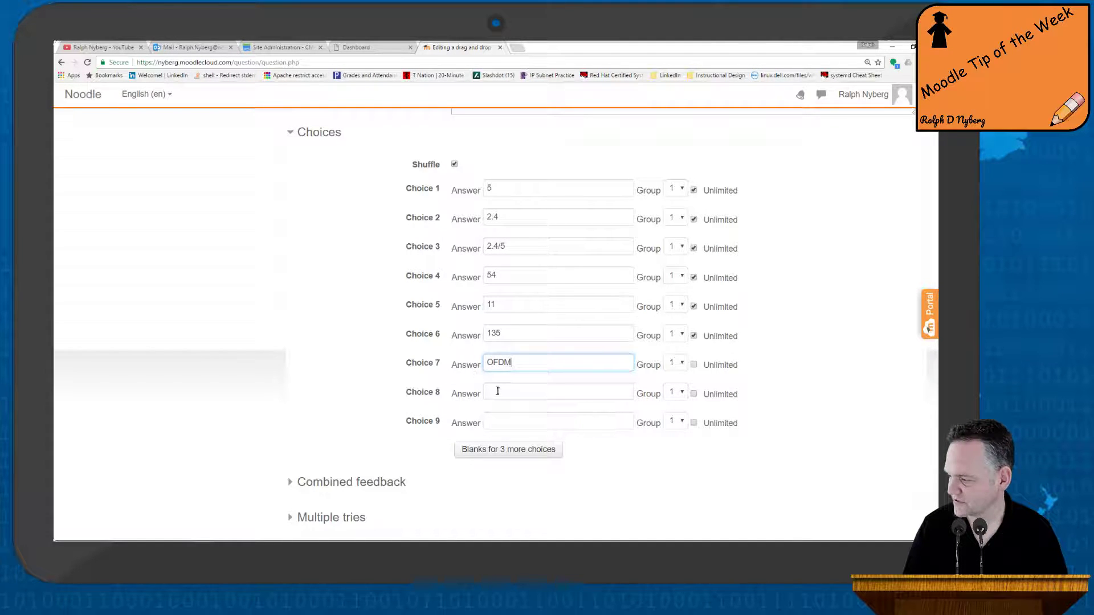
pyautogui.click(497, 391)
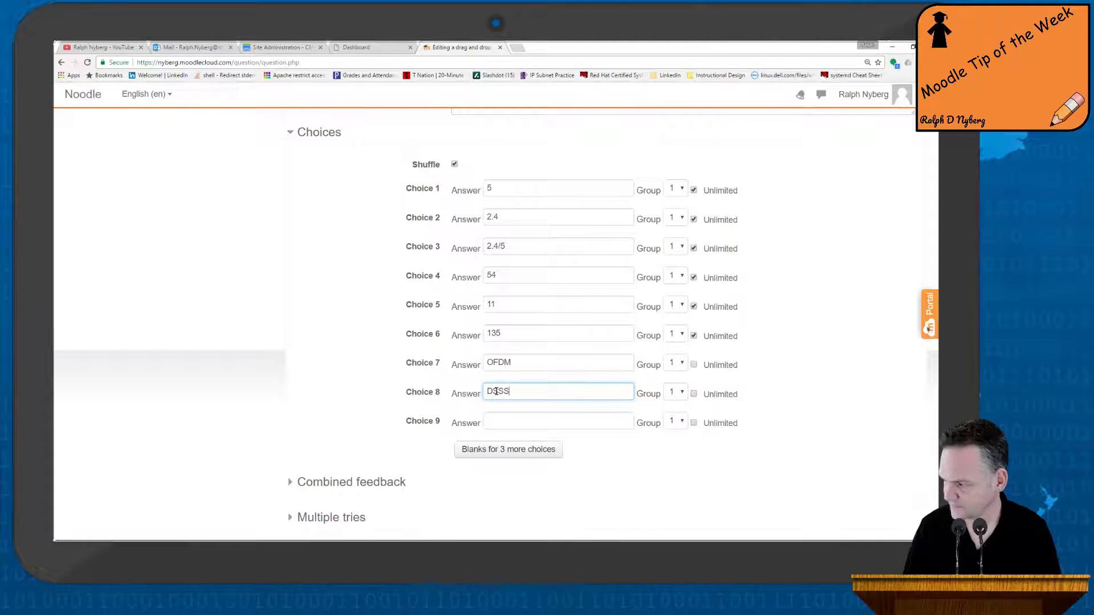
pyautogui.click(497, 420)
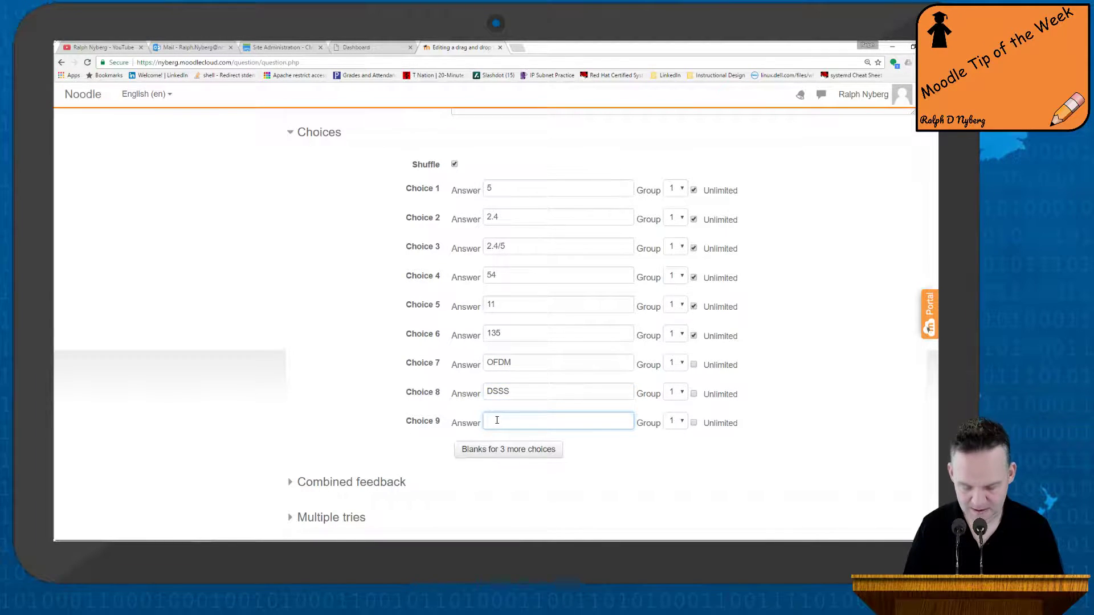
pyautogui.write('MIMO-OFDM')
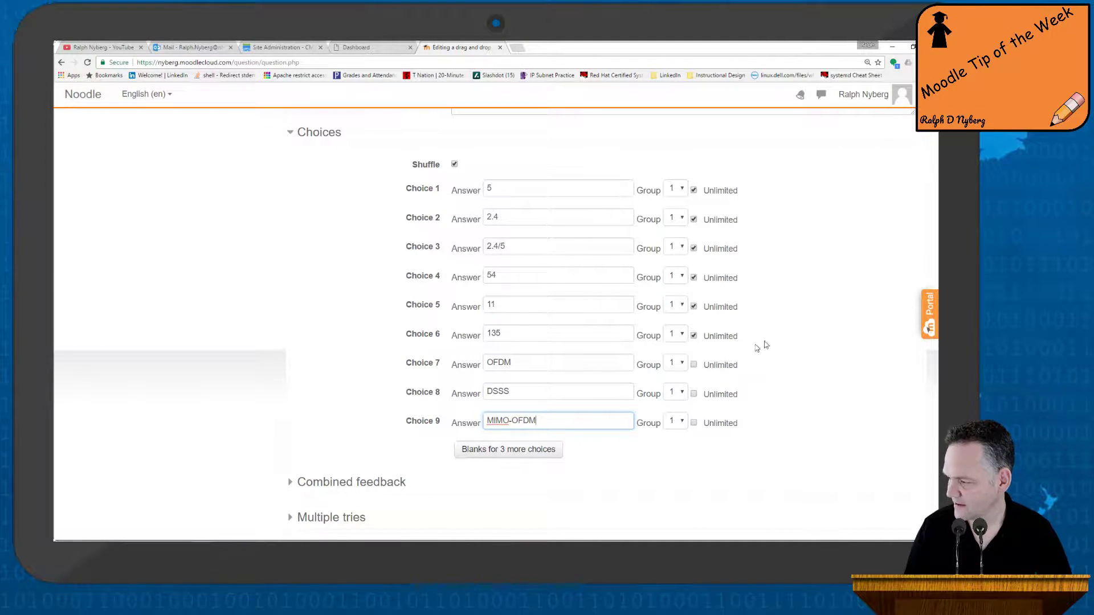
# Set Choices 7–9 to Unlimited and add blanks for 3 more choices
pyautogui.click(694, 366)
pyautogui.click(693, 394)
pyautogui.click(694, 423)
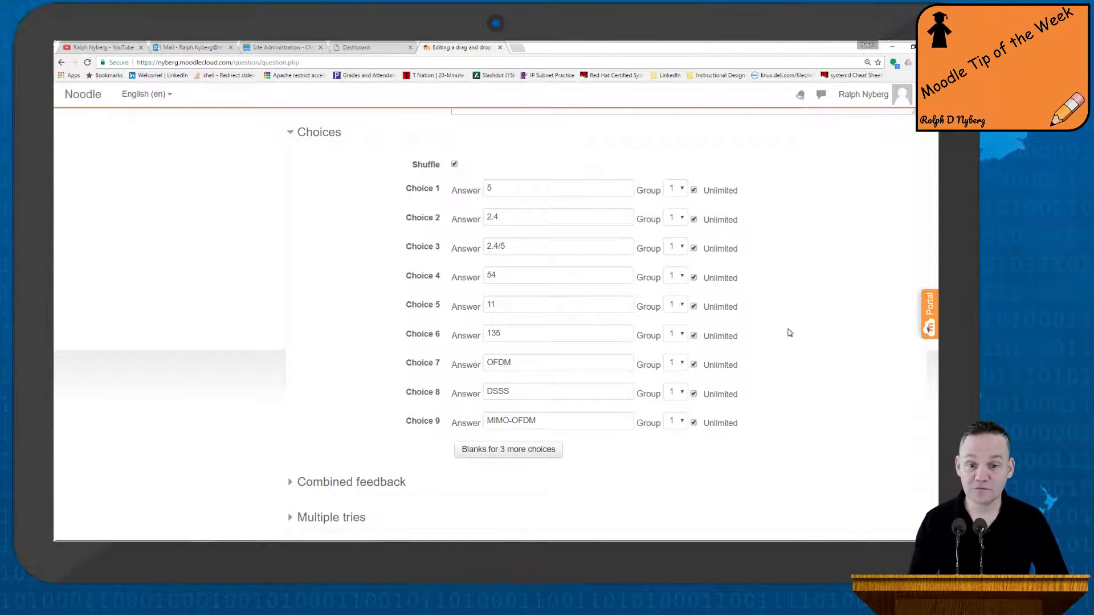
pyautogui.click(505, 454)
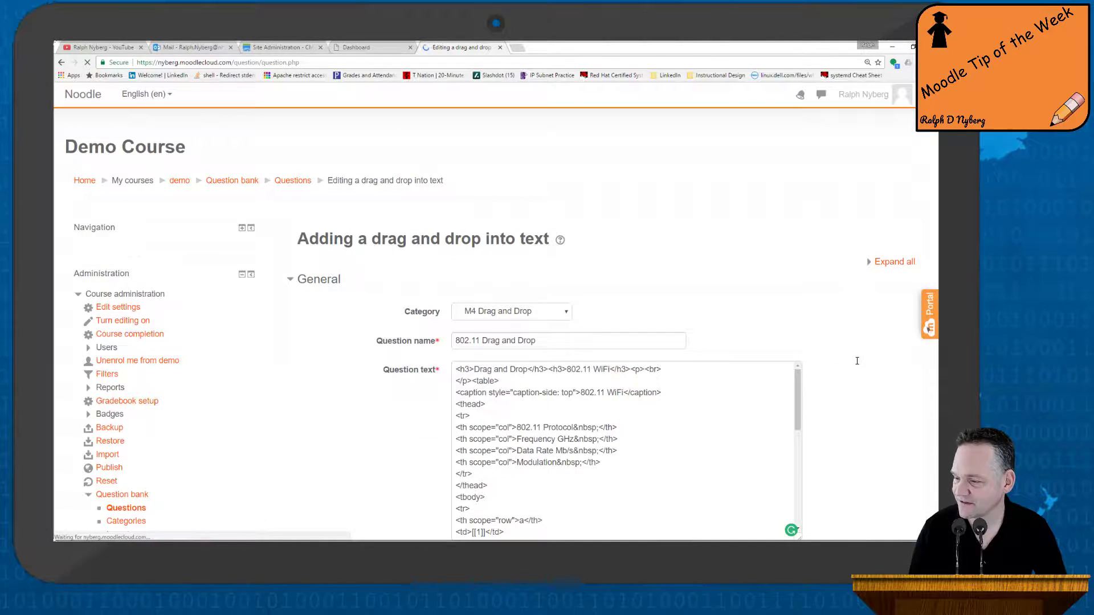
# Enter 1 and 100 as the answers for Choices 10 and 11
pyautogui.scroll(-4, 858, 361)
pyautogui.scroll(-4, 376, 449)
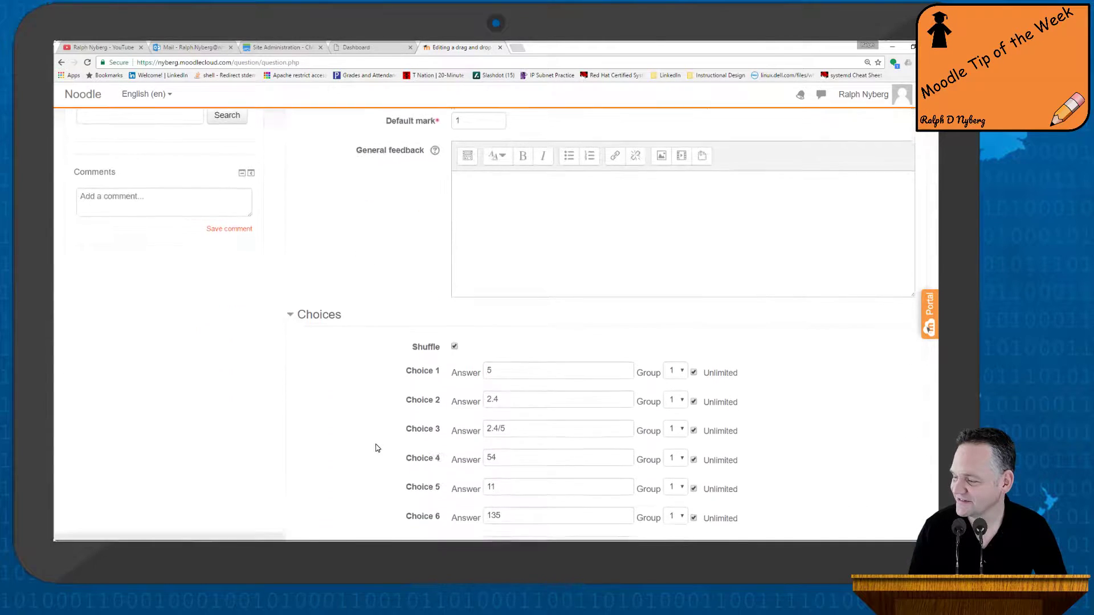
pyautogui.scroll(-5, 376, 448)
pyautogui.click(527, 308)
pyautogui.write('1')
pyautogui.click(496, 340)
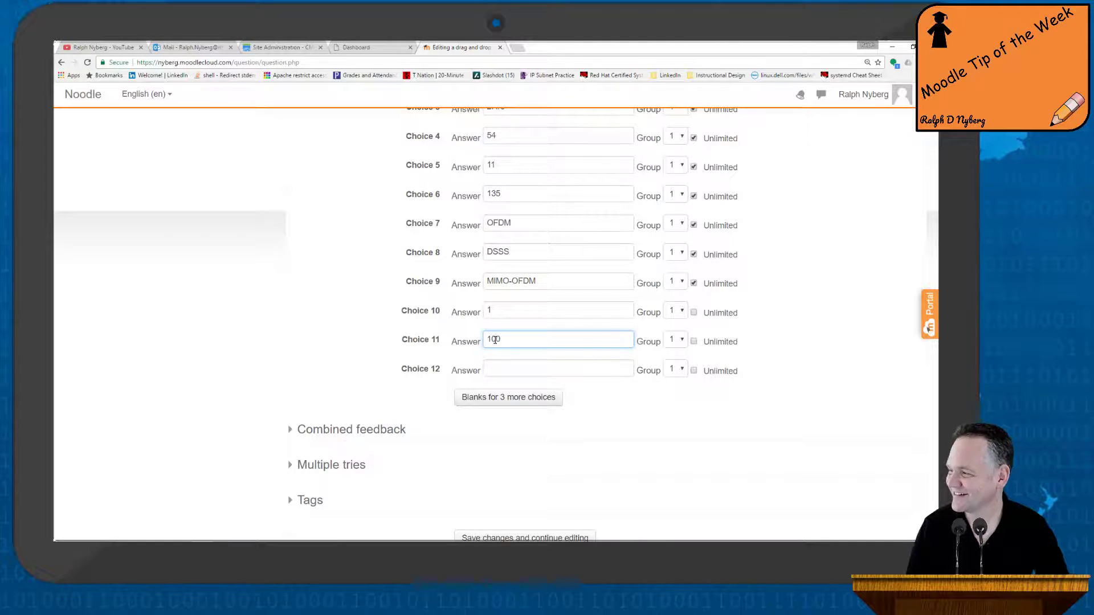
pyautogui.write('100')
pyautogui.scroll(3, 495, 340)
pyautogui.scroll(-2, 491, 387)
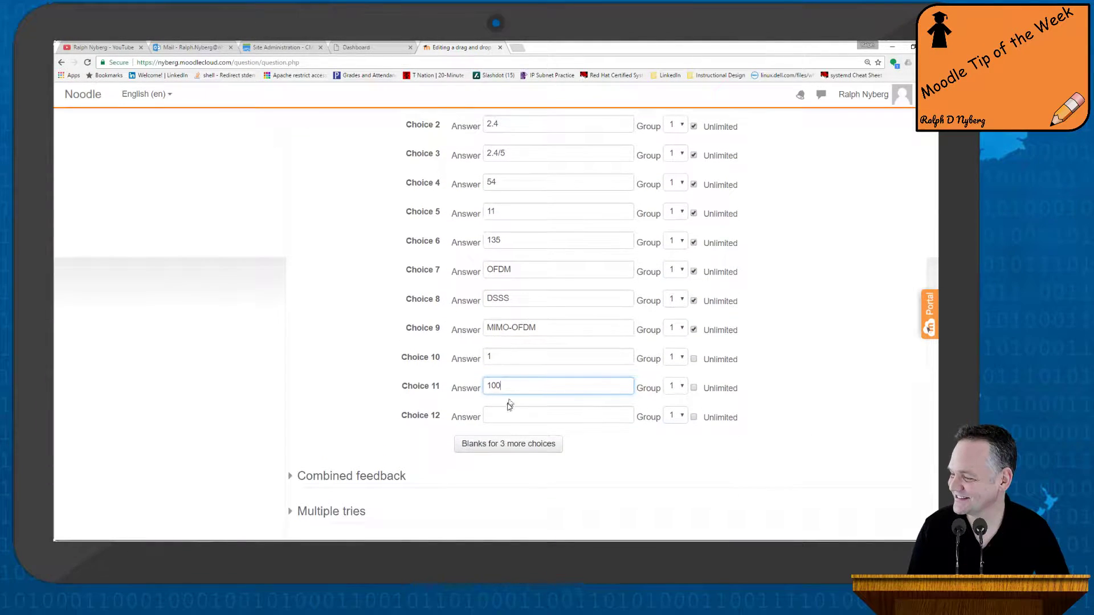
pyautogui.click(560, 416)
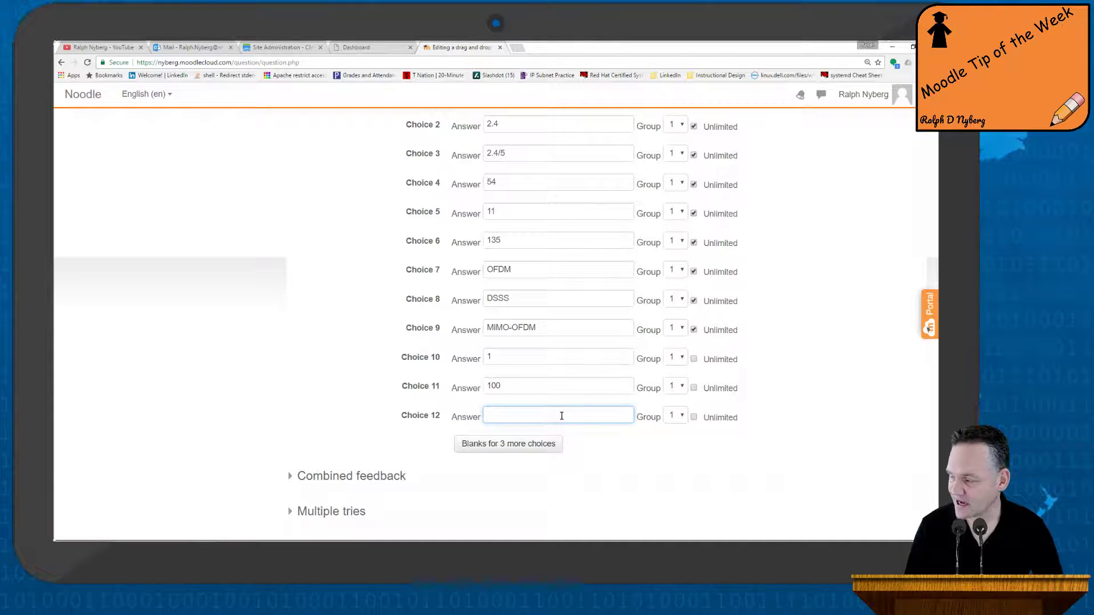
# Set Choices 10–12 to Unlimited and correct Choice 12's answer to 1000
pyautogui.click(693, 359)
pyautogui.click(693, 390)
pyautogui.click(694, 417)
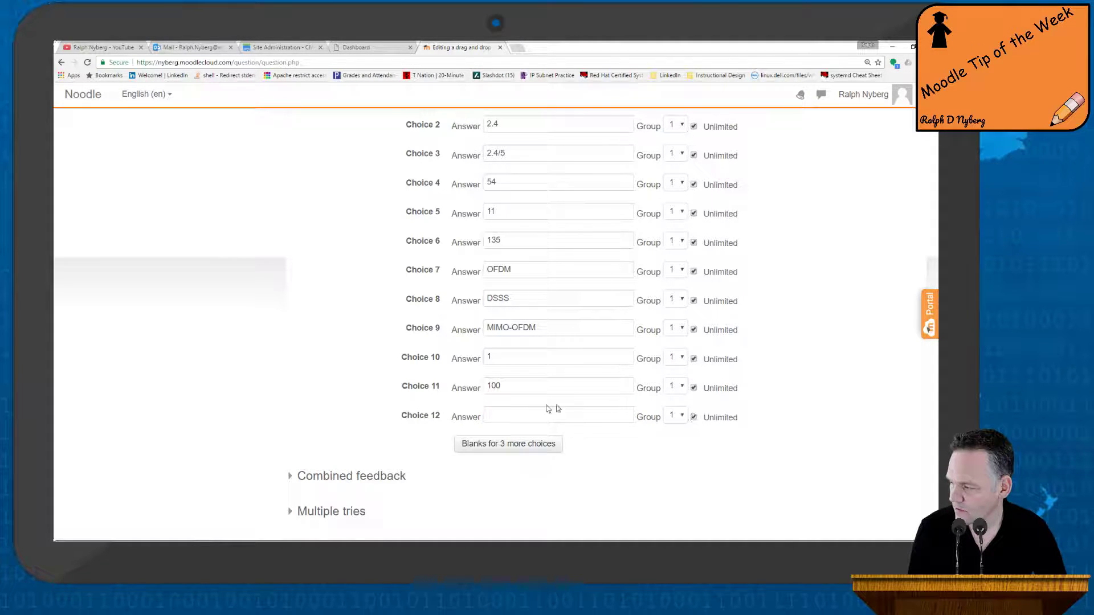
pyautogui.click(505, 415)
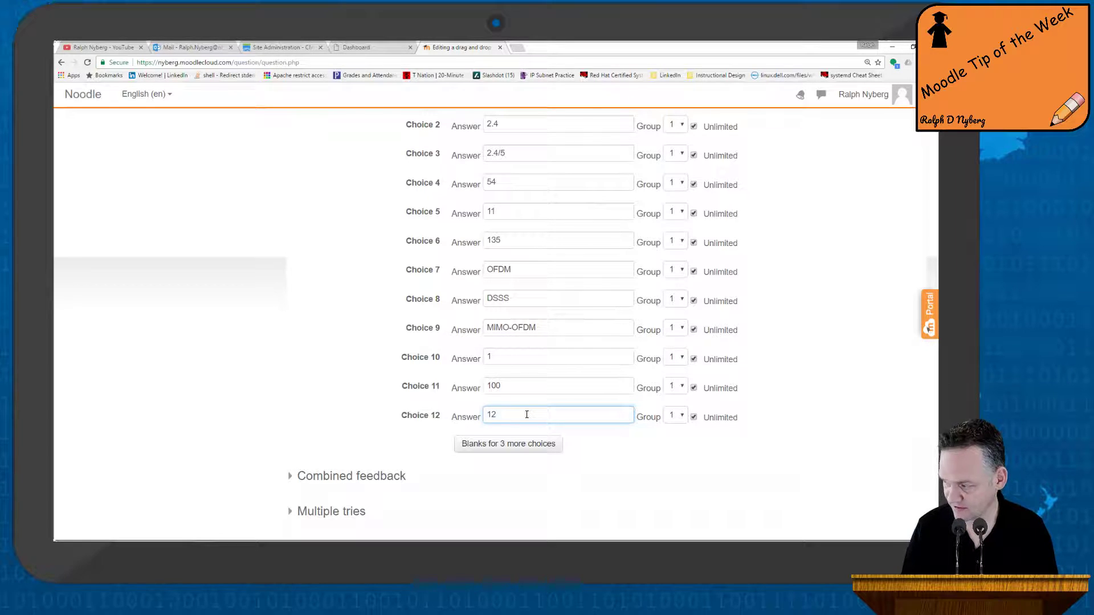
pyautogui.press('BackSpace')
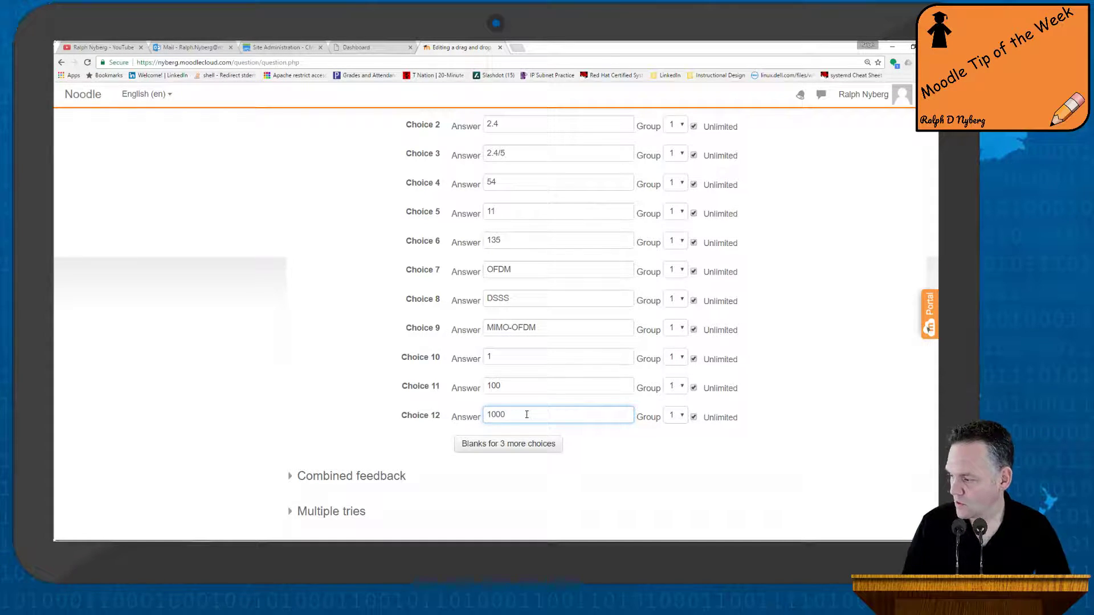
pyautogui.scroll(15, 496, 320)
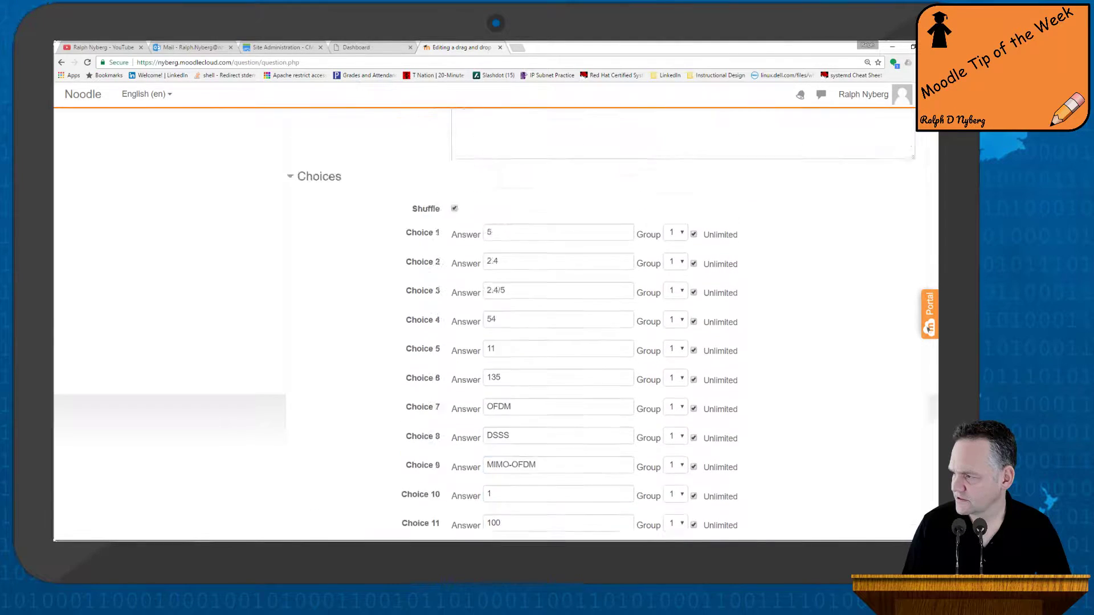
pyautogui.scroll(-4, 495, 319)
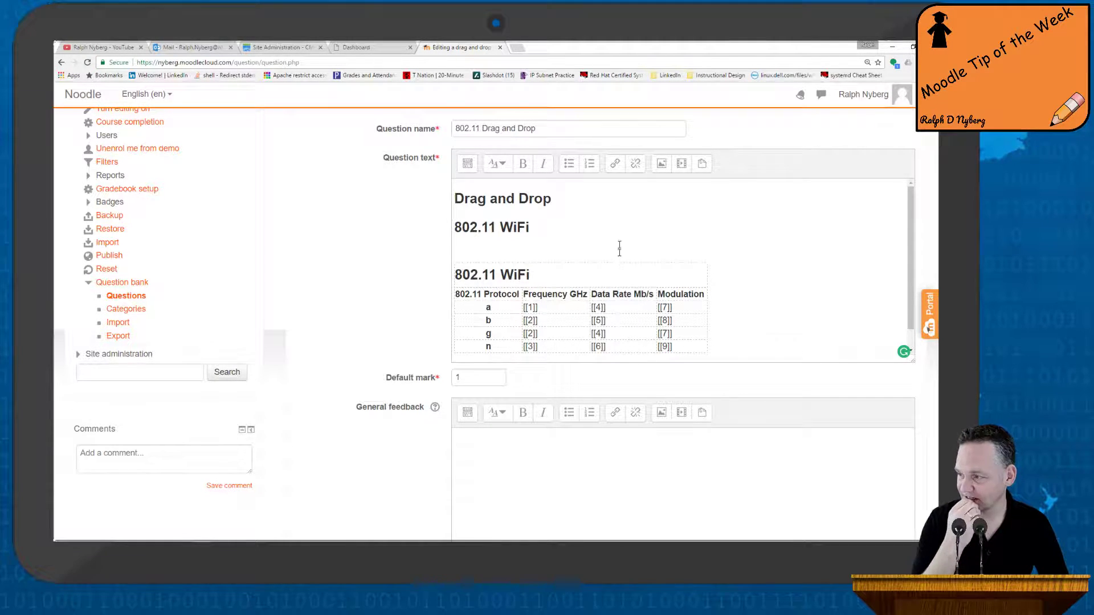
# Check the WiFi table's Edit table settings (caption at top, headers on both), then close unchanged
pyautogui.click(690, 347)
pyautogui.click(468, 163)
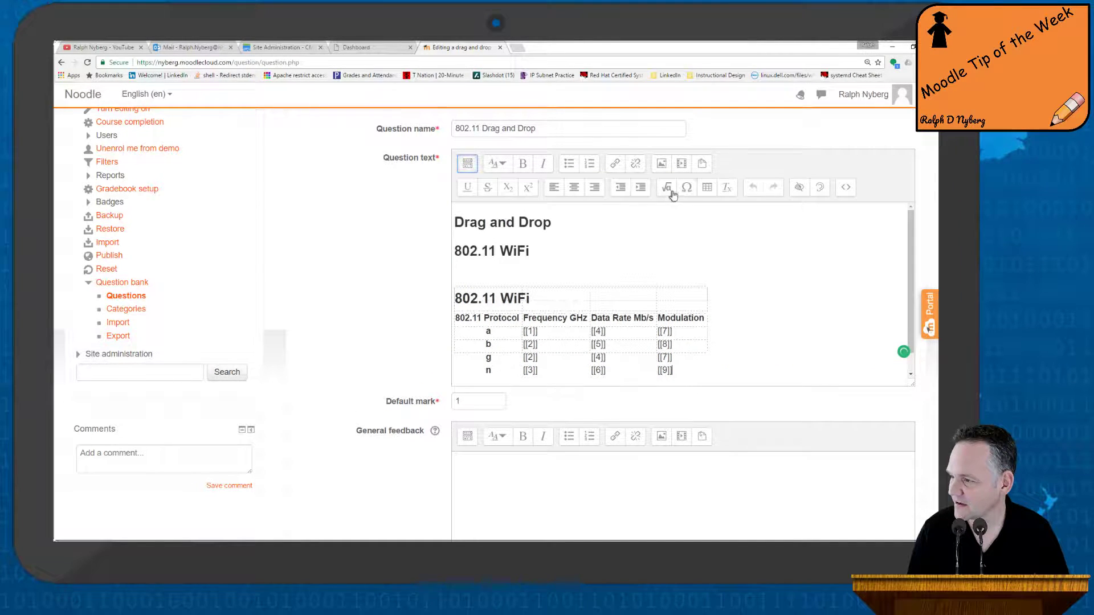
pyautogui.click(709, 190)
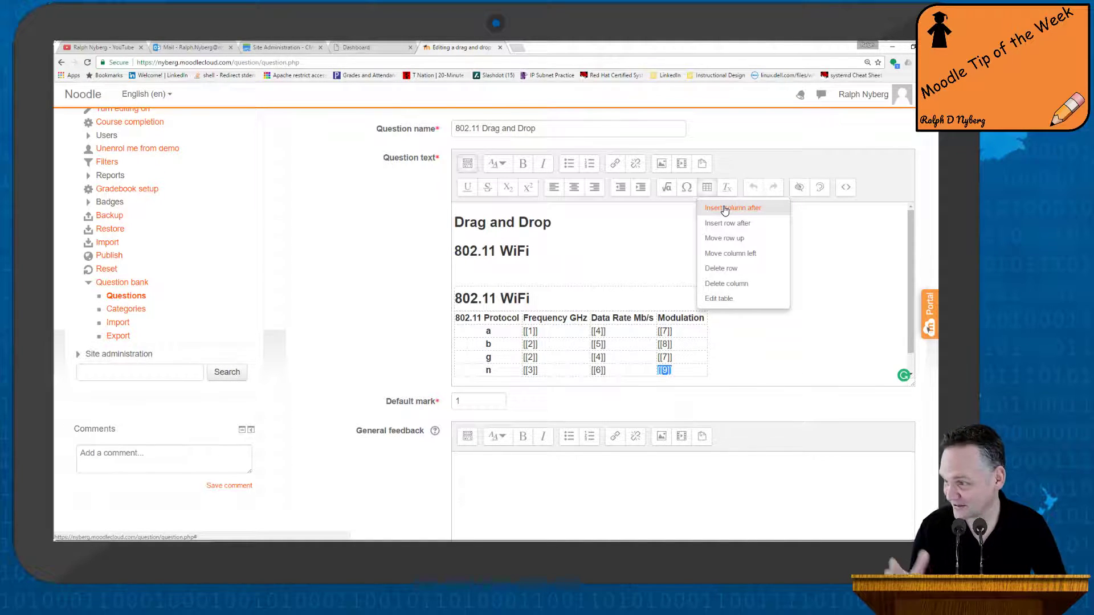
pyautogui.click(725, 303)
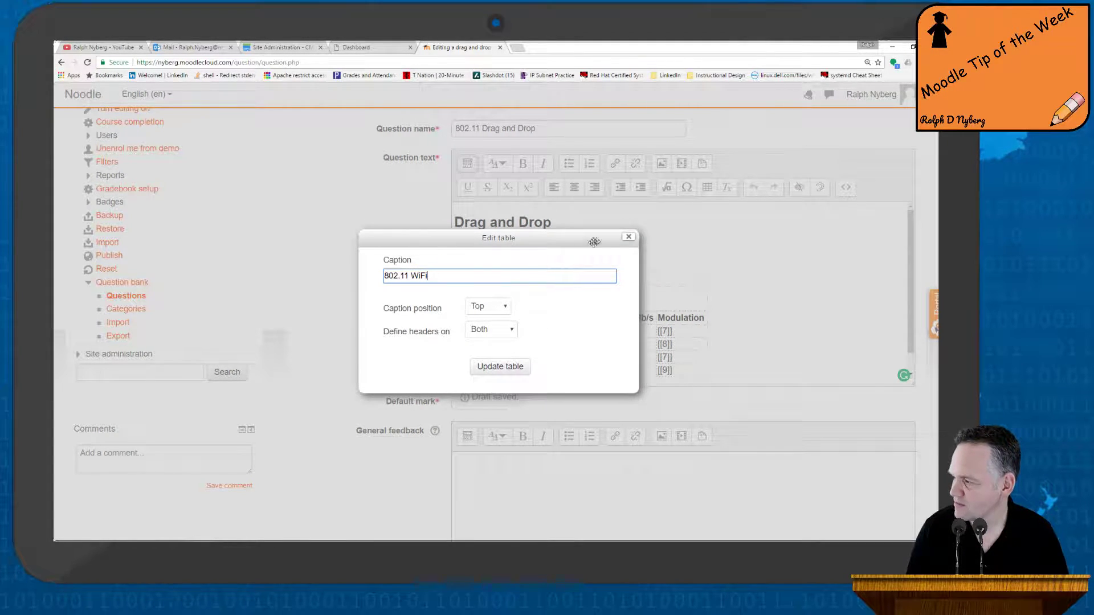
pyautogui.click(628, 237)
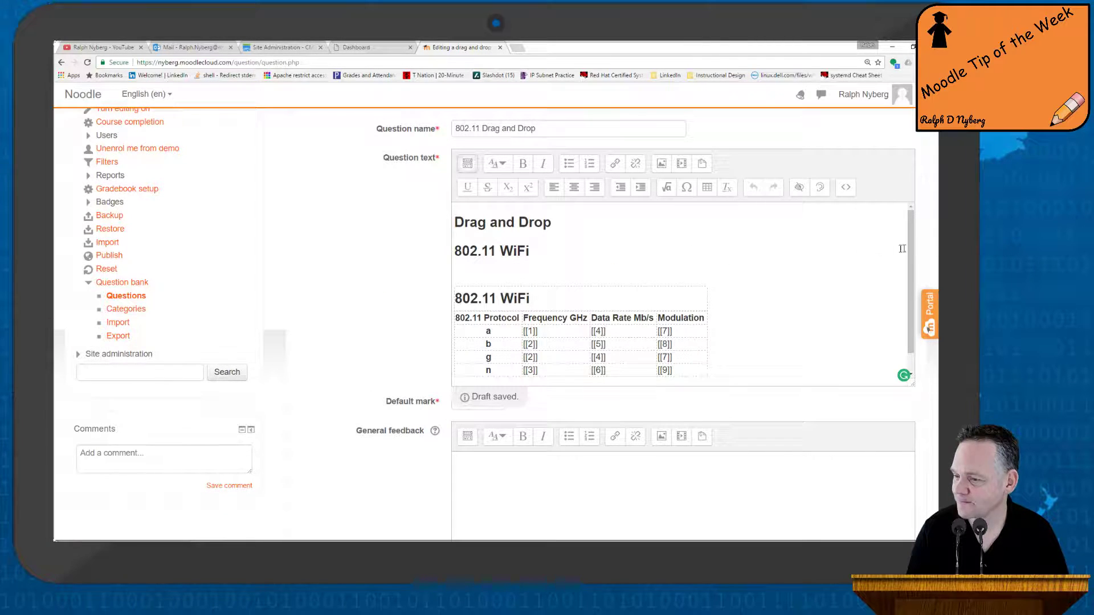
pyautogui.scroll(-20, 936, 473)
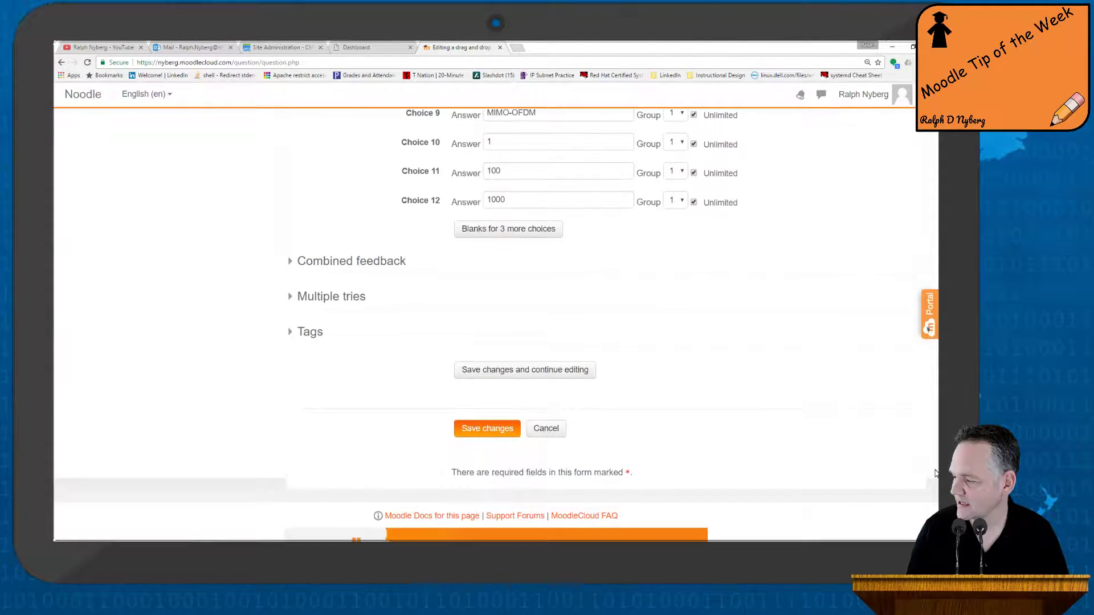
# Save the 802.11 Drag and Drop question and preview it from the question bank list
pyautogui.click(481, 431)
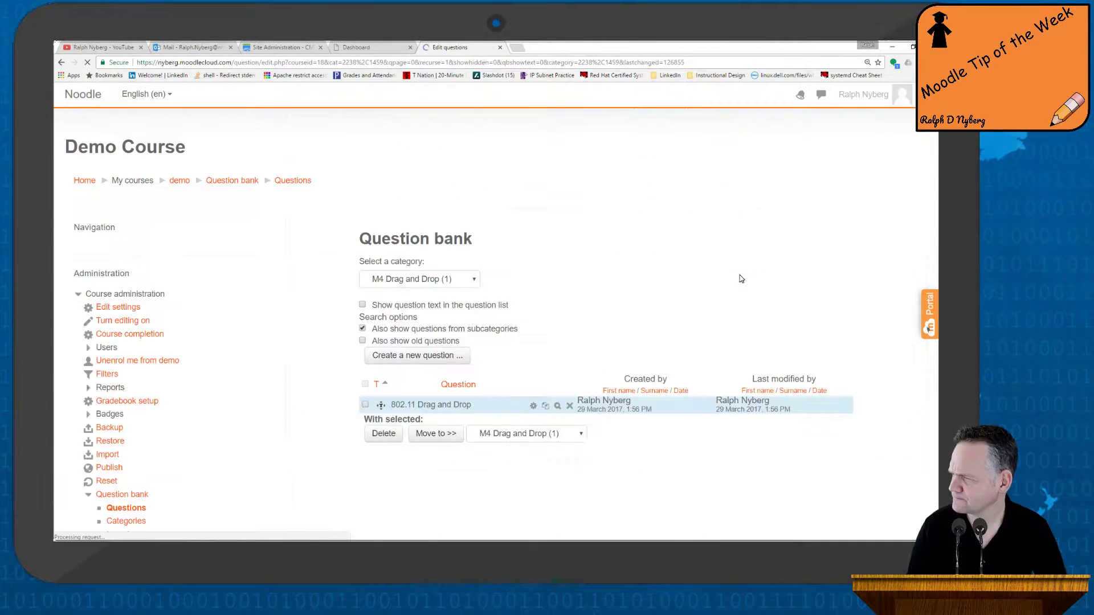
pyautogui.scroll(-3, 633, 271)
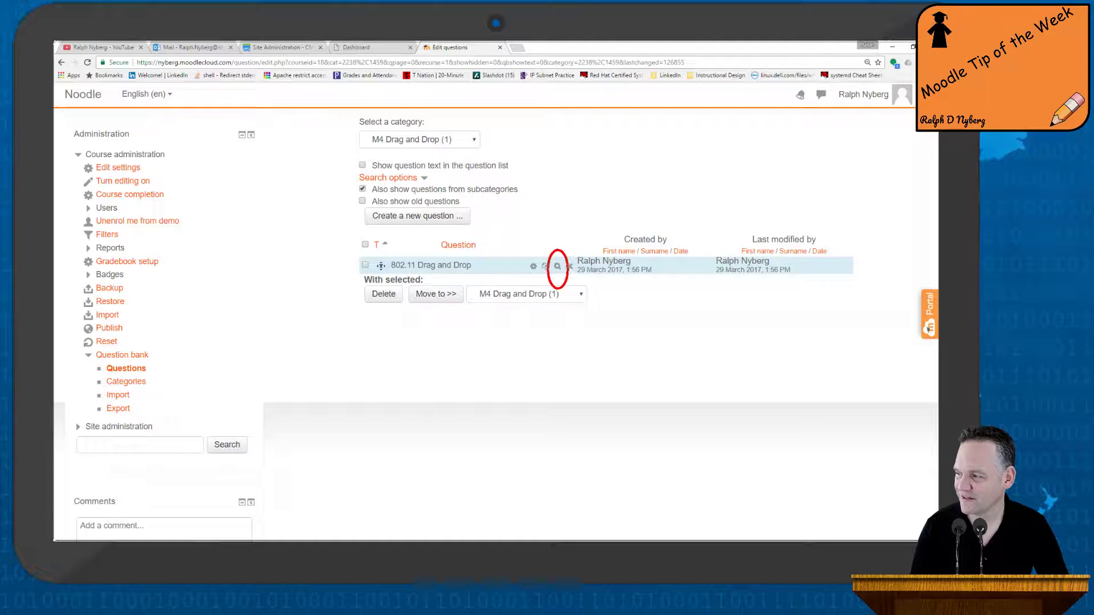
pyautogui.click(557, 266)
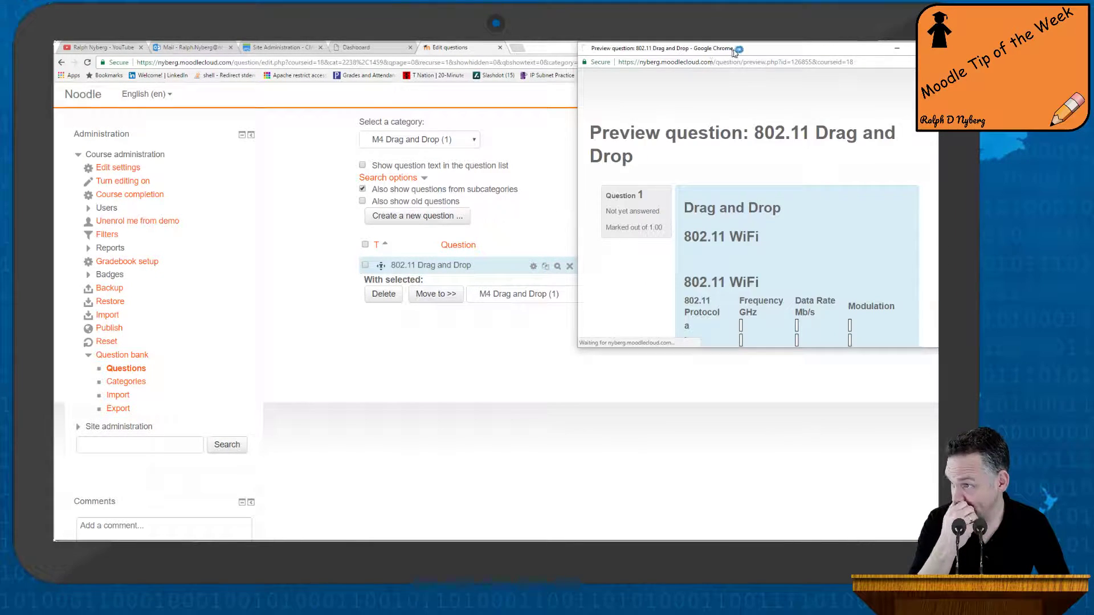
# Maximize the preview and drop frequencies 5, 2.4 and 2.4 into rows a, b and g
pyautogui.moveTo(741, 52); pyautogui.dragTo(523, 89)
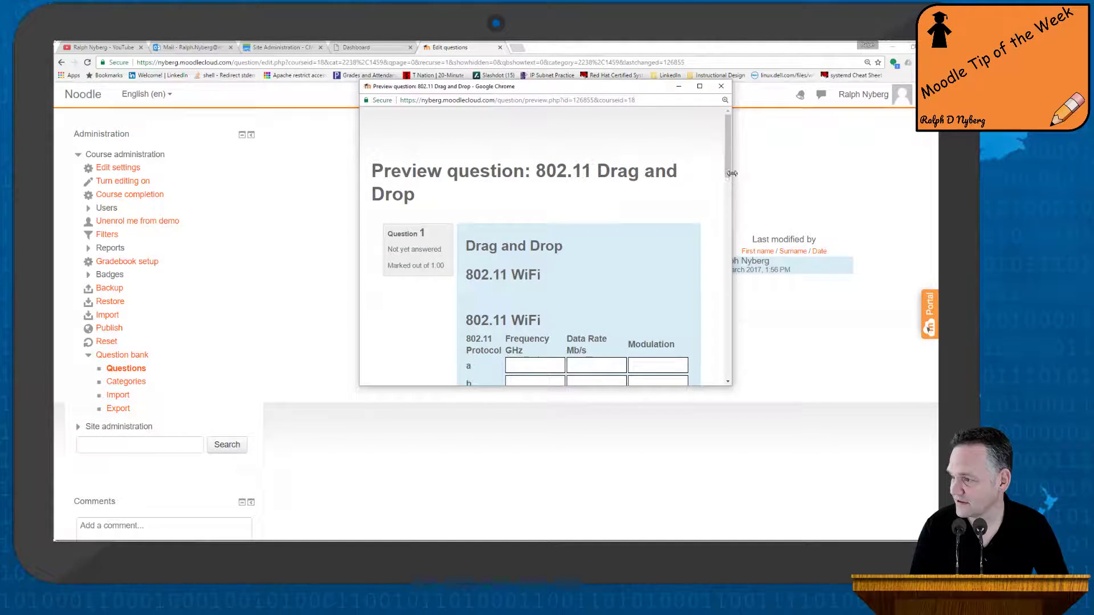
pyautogui.click(700, 86)
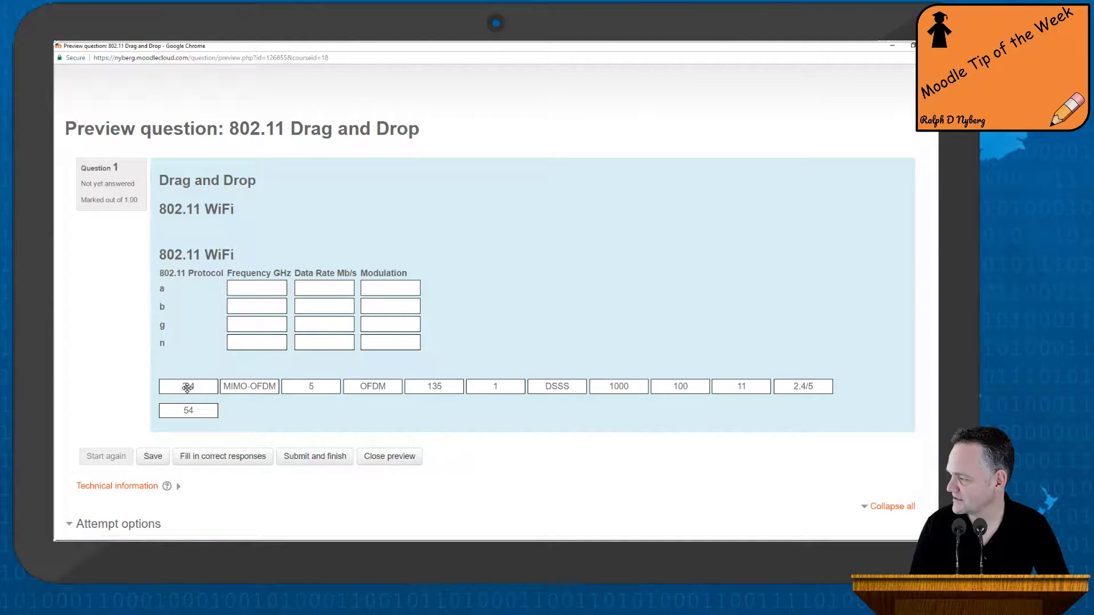
pyautogui.moveTo(188, 388); pyautogui.dragTo(246, 306)
pyautogui.moveTo(176, 384); pyautogui.dragTo(245, 321)
pyautogui.moveTo(323, 388); pyautogui.dragTo(265, 289)
pyautogui.moveTo(794, 386); pyautogui.dragTo(242, 347)
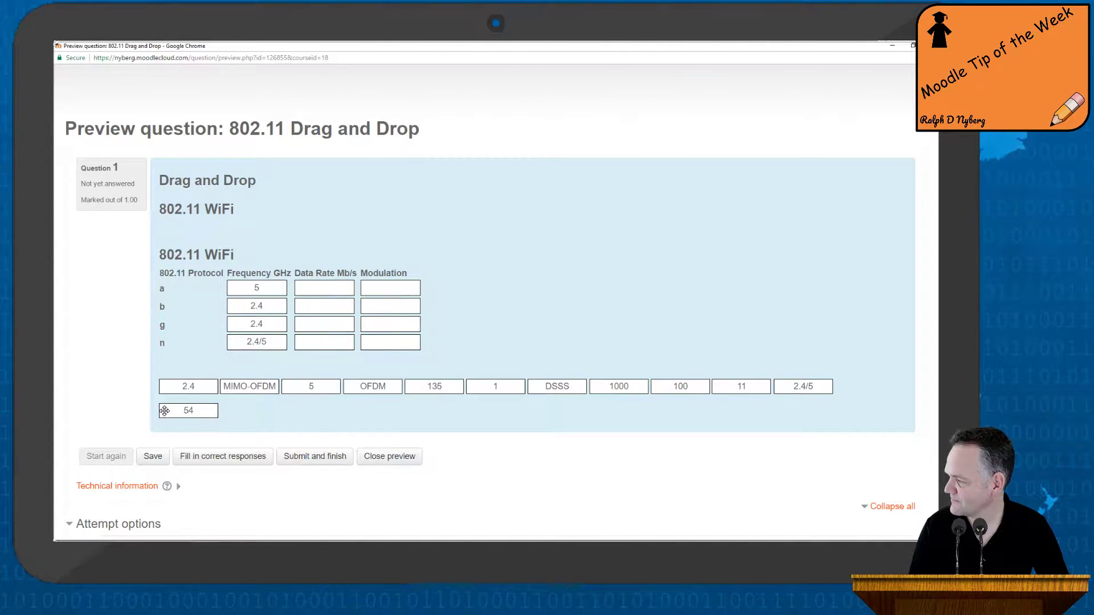
# Drop data rates 54, 11 and 135 into the Data Rate column
pyautogui.moveTo(169, 409); pyautogui.dragTo(323, 285)
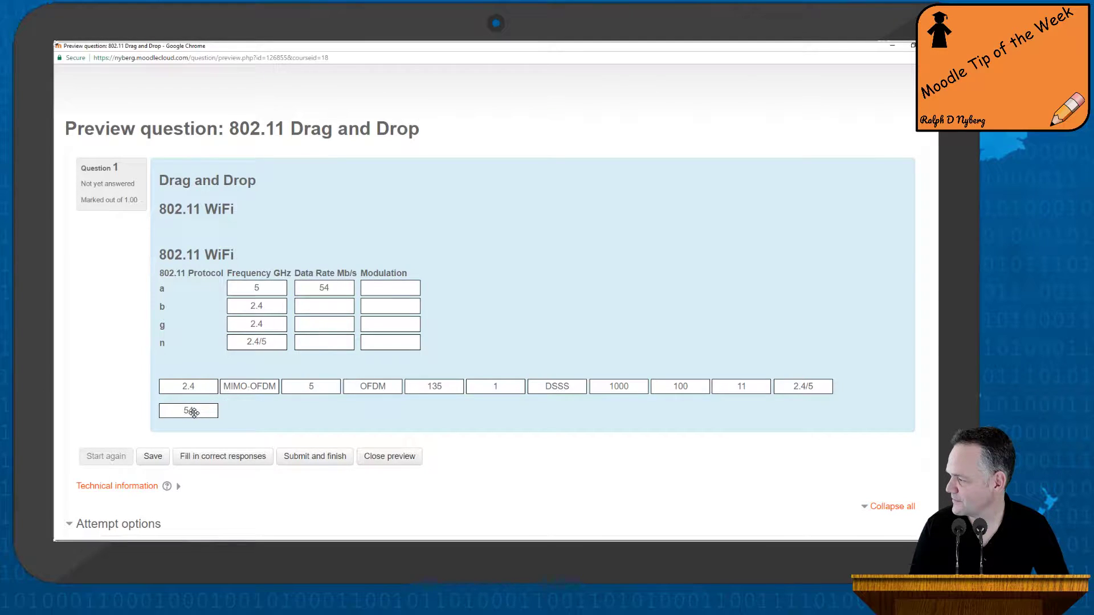
pyautogui.moveTo(189, 409); pyautogui.dragTo(320, 324)
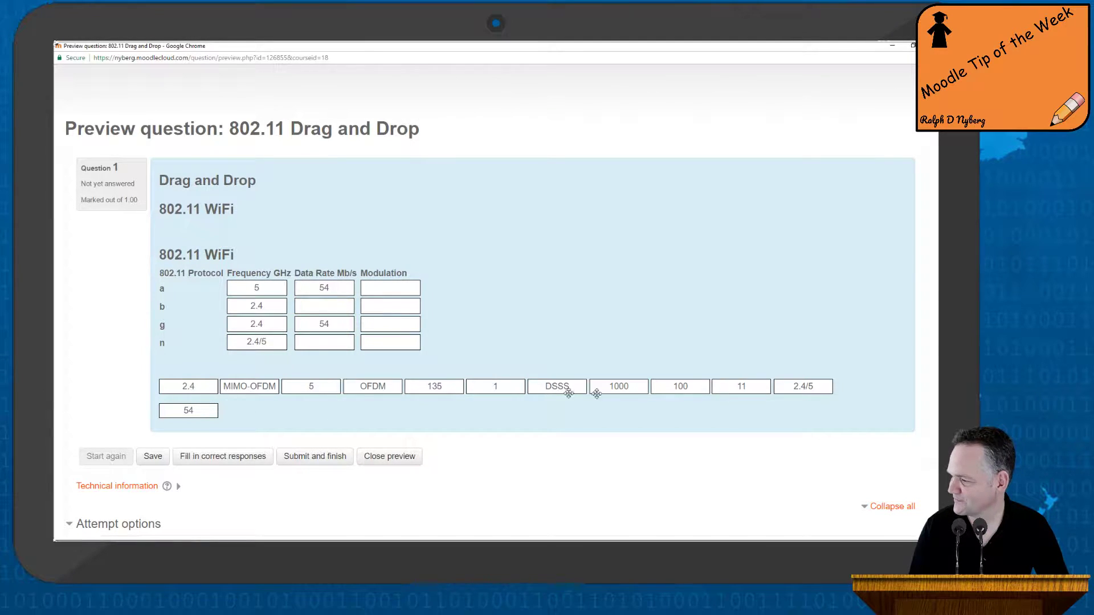
pyautogui.moveTo(757, 390); pyautogui.dragTo(325, 308)
pyautogui.moveTo(437, 387); pyautogui.dragTo(322, 343)
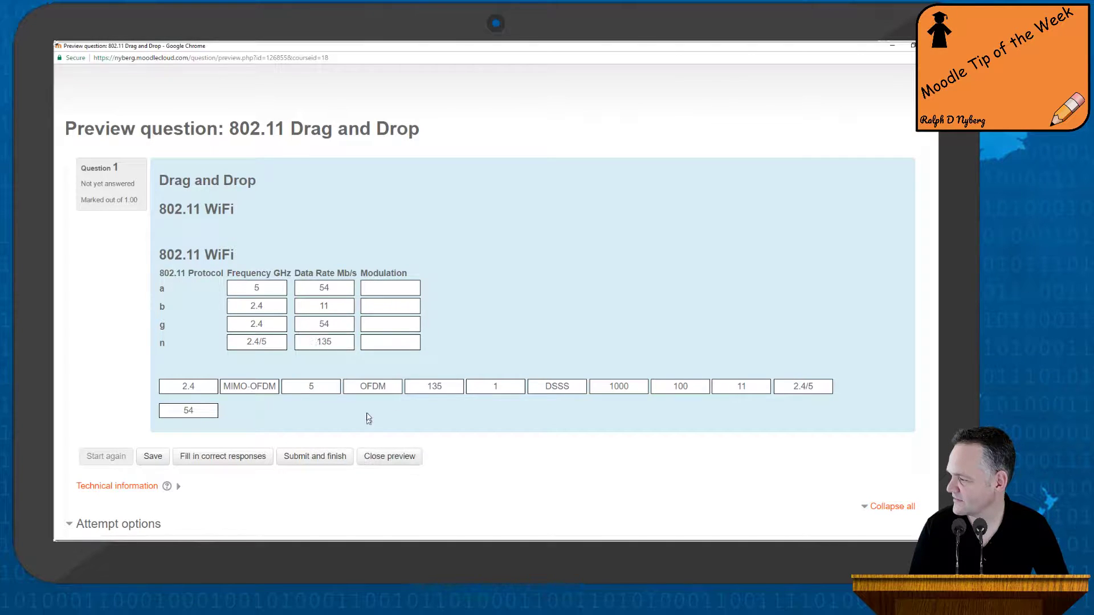
# Drop OFDM, DSSS, OFDM and MIMO-OFDM into the Modulation column, then submit
pyautogui.moveTo(374, 385); pyautogui.dragTo(391, 288)
pyautogui.moveTo(557, 386); pyautogui.dragTo(391, 312)
pyautogui.moveTo(373, 387); pyautogui.dragTo(386, 322)
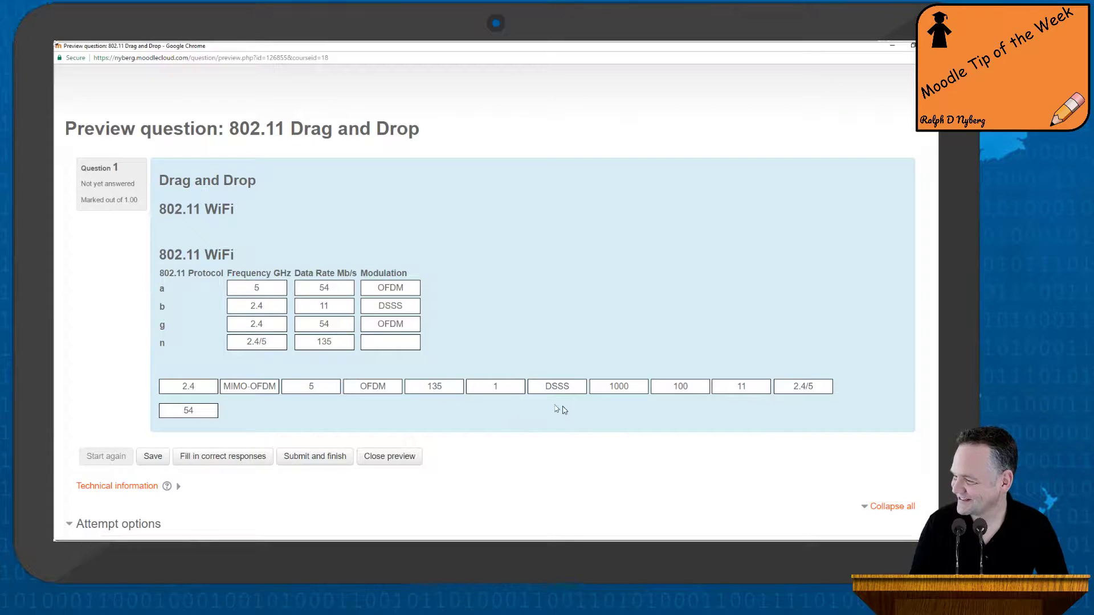
pyautogui.moveTo(244, 386); pyautogui.dragTo(385, 342)
pyautogui.click(319, 456)
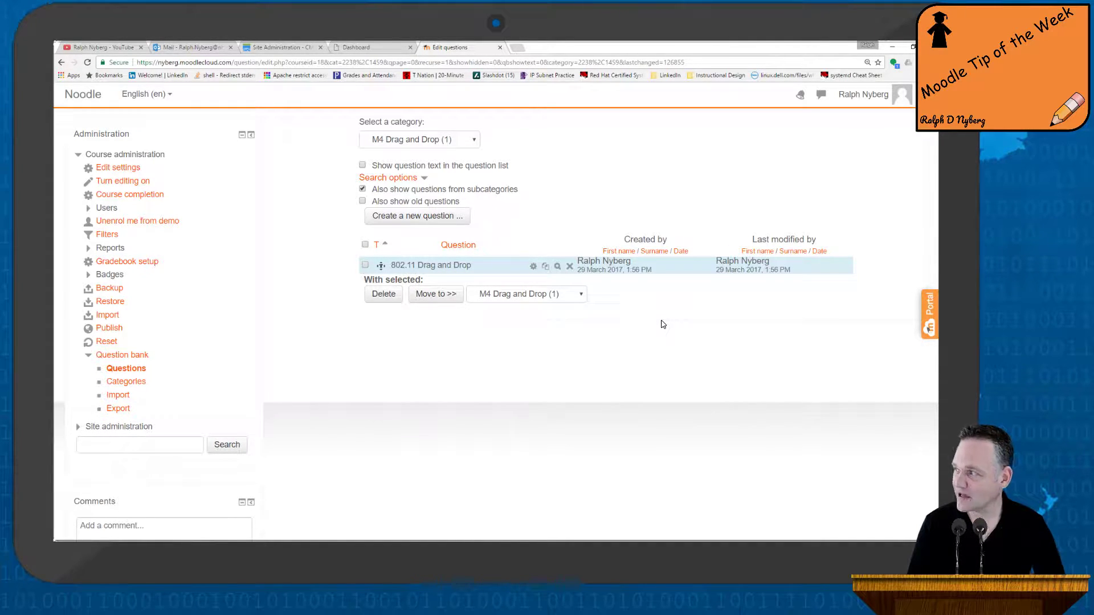
# From the NHLS dashboard, open Using Connect and go to Course administration > Question bank
pyautogui.click(373, 48)
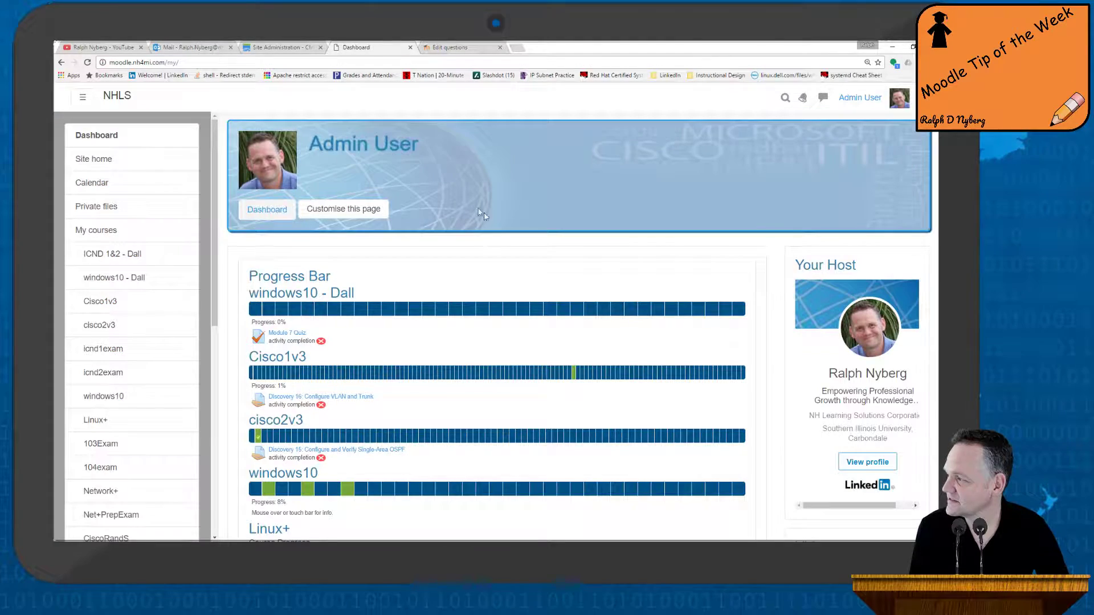
pyautogui.scroll(-2, 524, 304)
pyautogui.scroll(-5, 524, 304)
pyautogui.scroll(7, 525, 322)
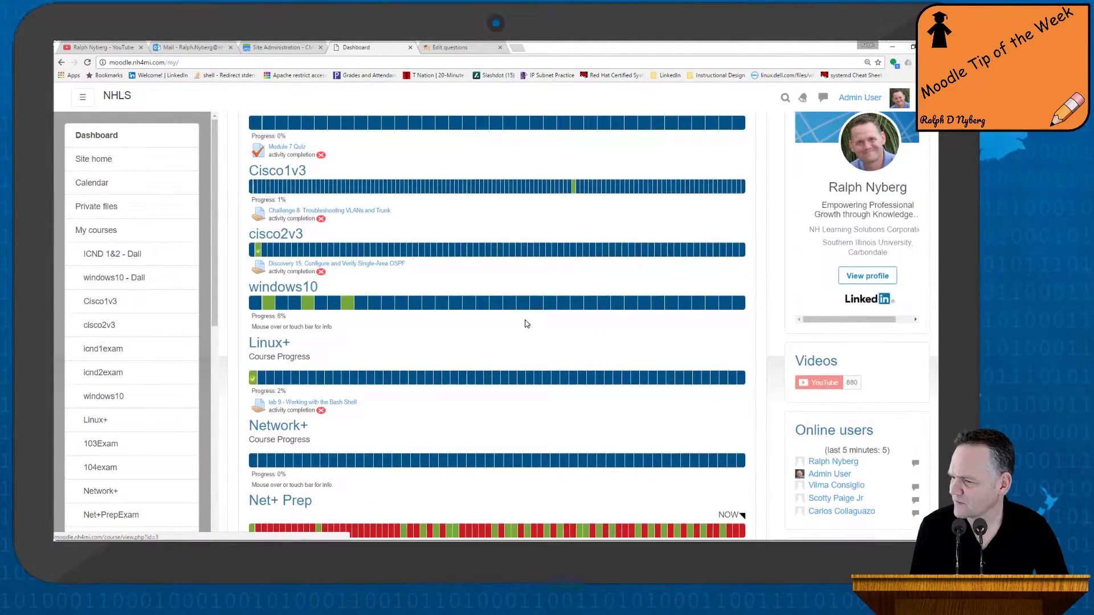
pyautogui.scroll(-7, 404, 351)
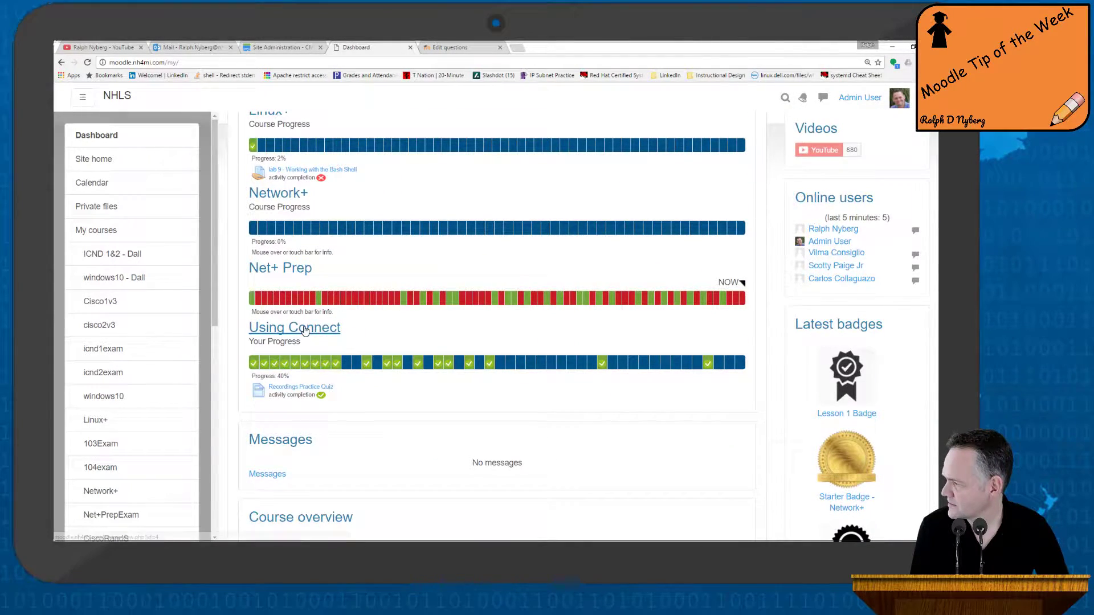
pyautogui.click(344, 338)
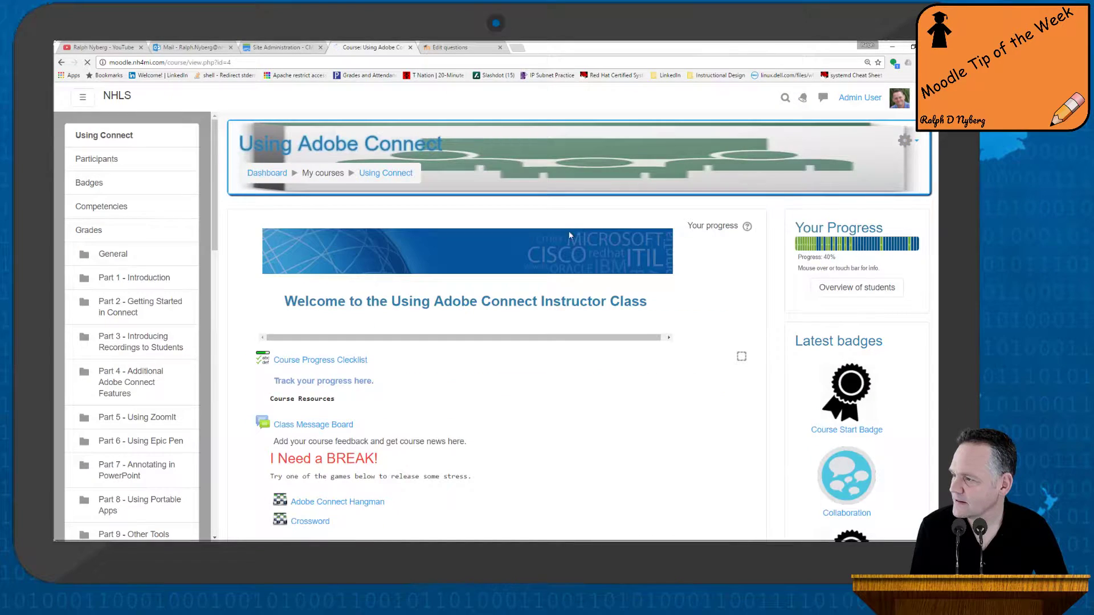
pyautogui.click(906, 140)
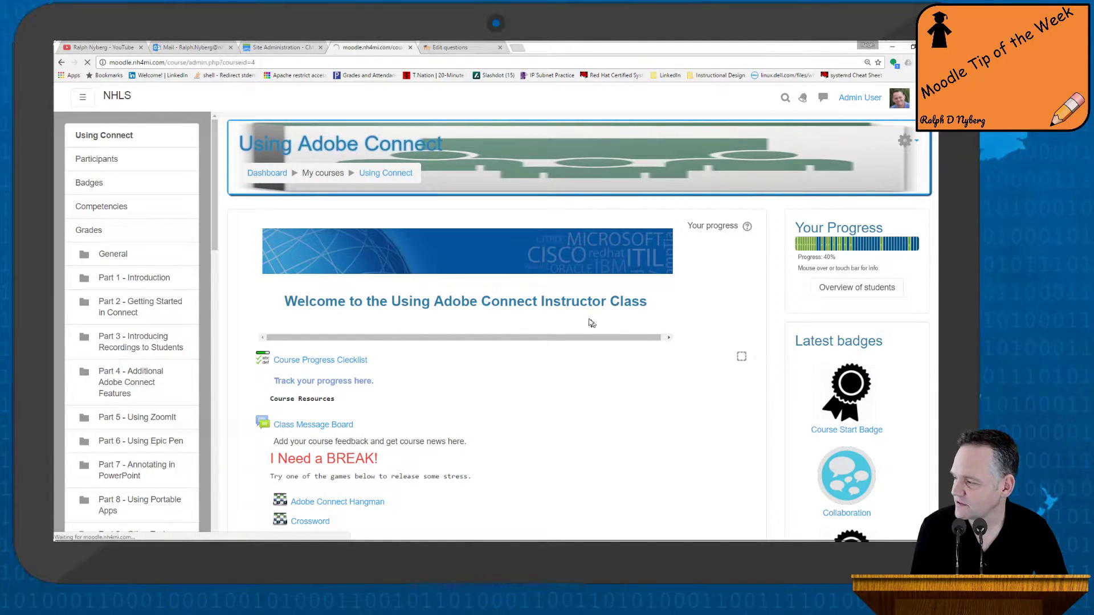
pyautogui.scroll(-5, 399, 376)
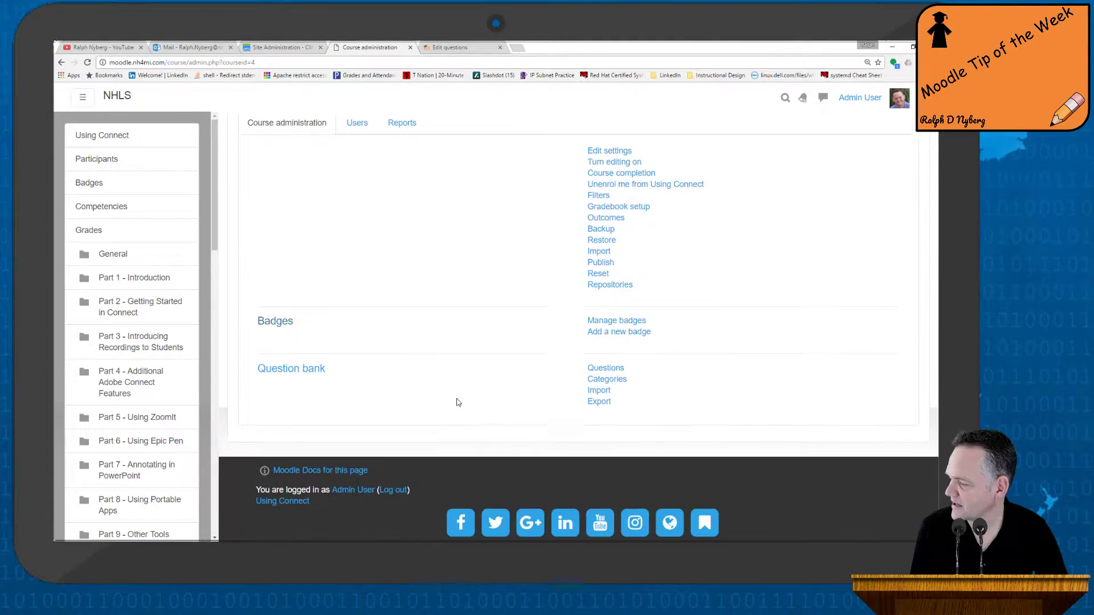
pyautogui.click(608, 366)
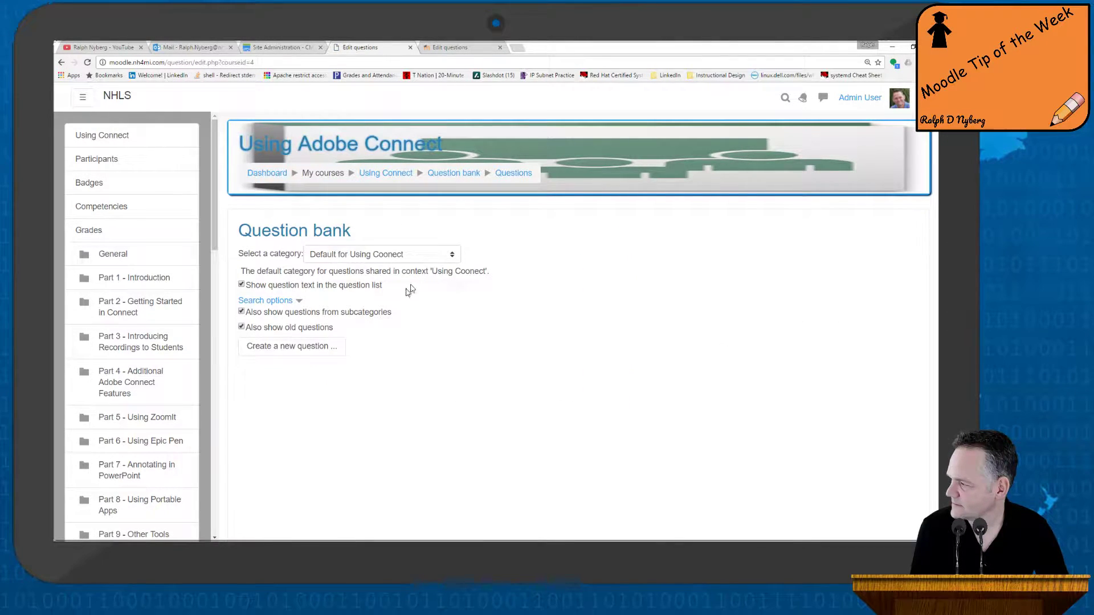
# Start a new drag and drop into text question in the Using Connect course
pyautogui.click(290, 346)
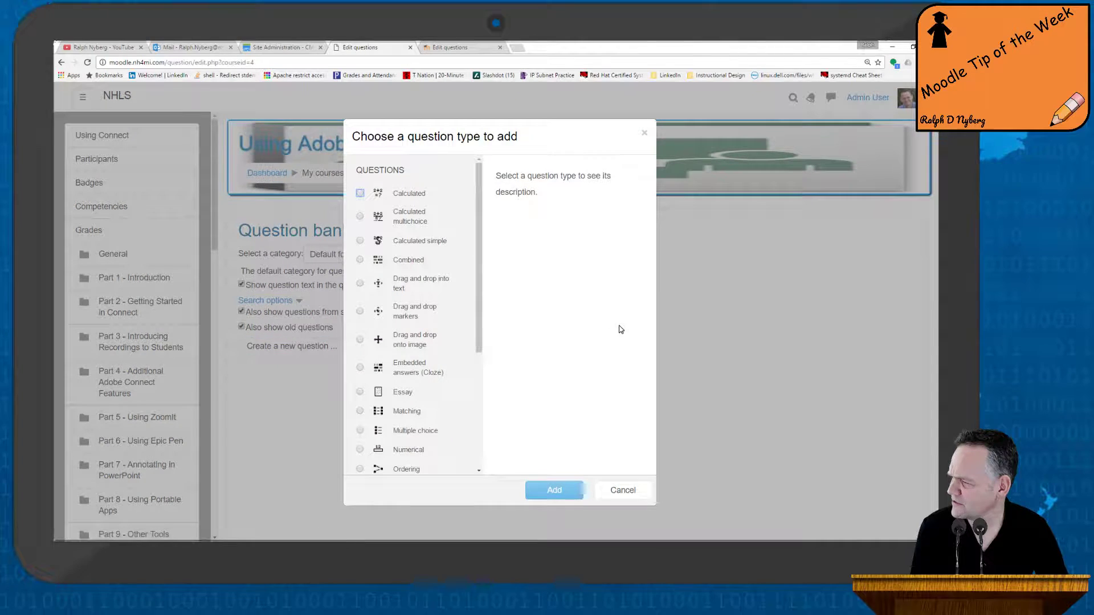
pyautogui.click(360, 285)
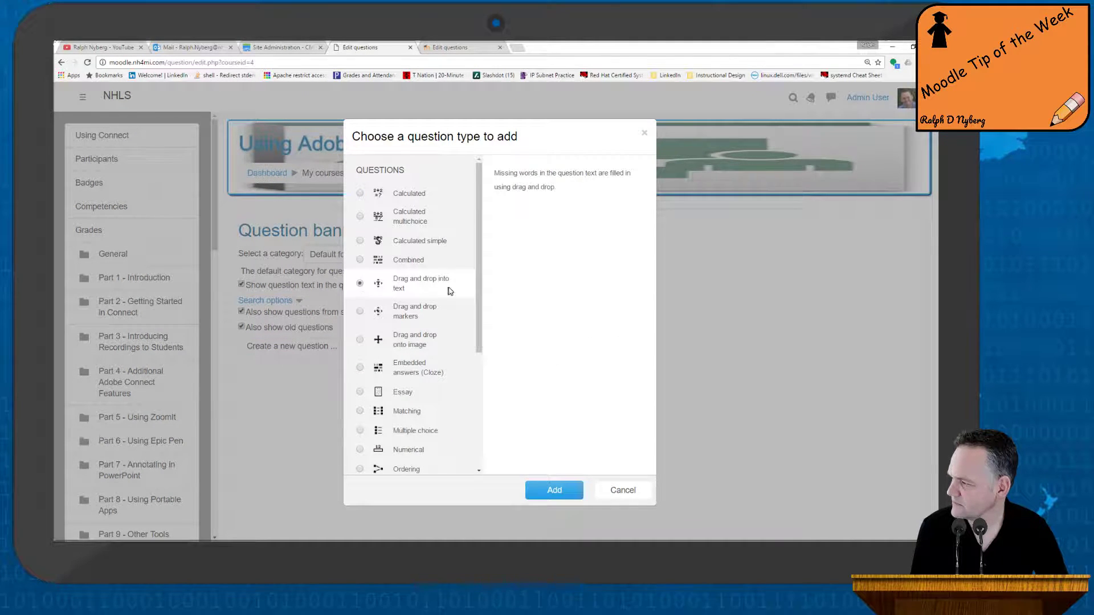
pyautogui.click(552, 491)
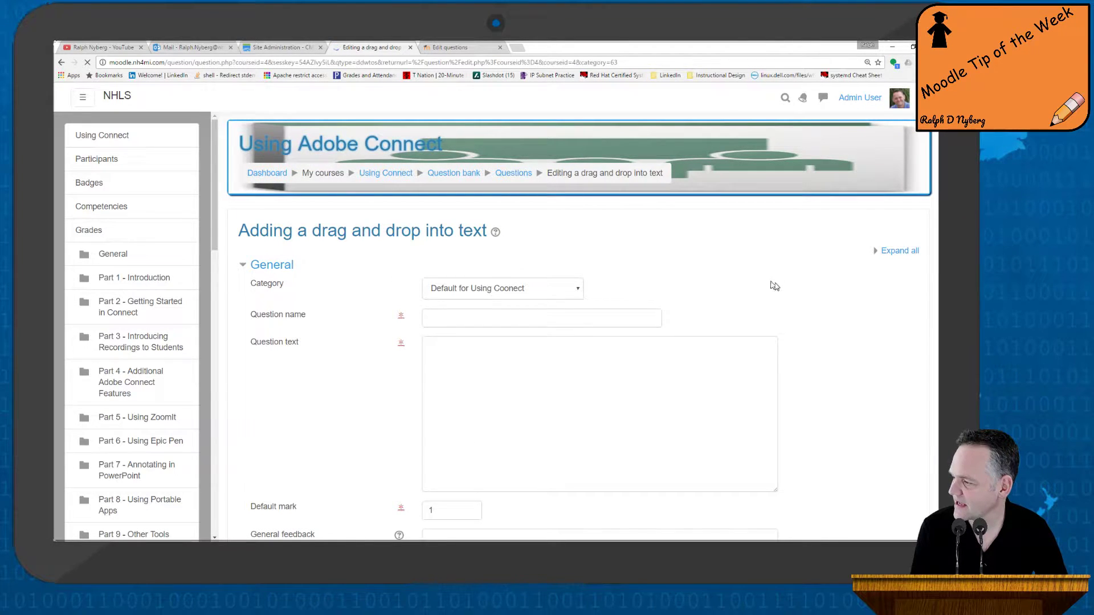
# Open the Create table dialog from the expanded Question text toolbar, defaulting to 3 rows and 3 columns
pyautogui.scroll(-2, 787, 290)
pyautogui.click(424, 298)
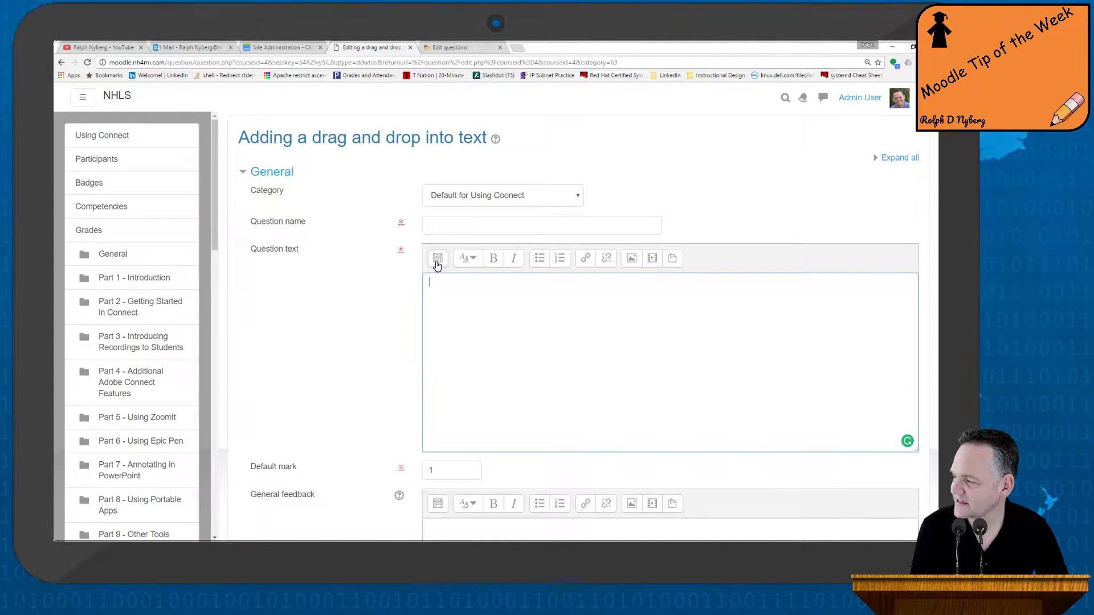
pyautogui.click(437, 260)
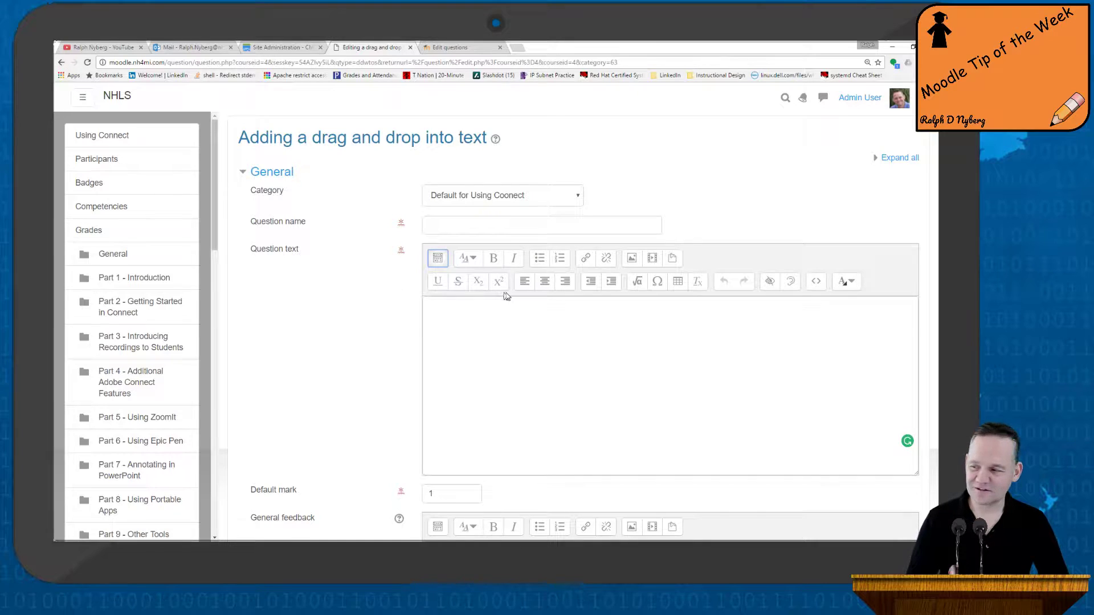
pyautogui.click(678, 283)
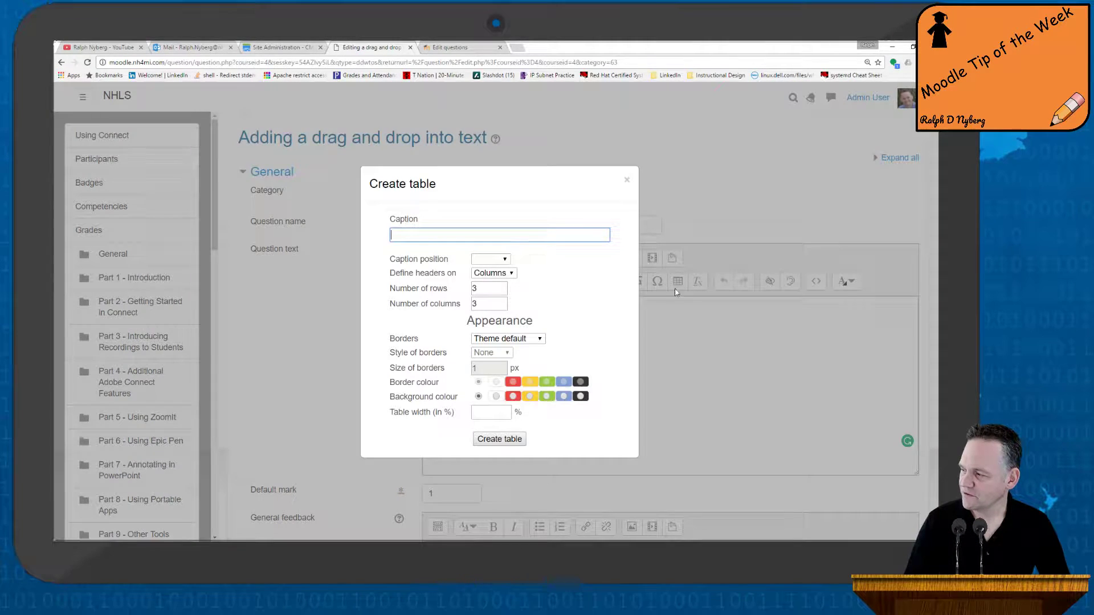
# Give the table solid, 3 px, black borders around each cell
pyautogui.click(538, 339)
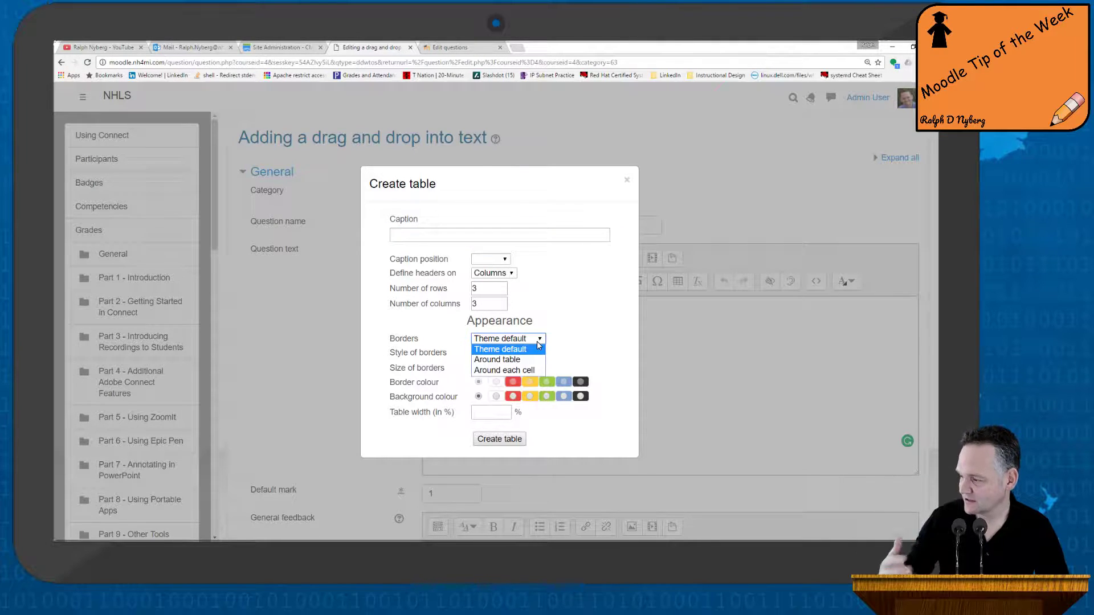
pyautogui.click(525, 371)
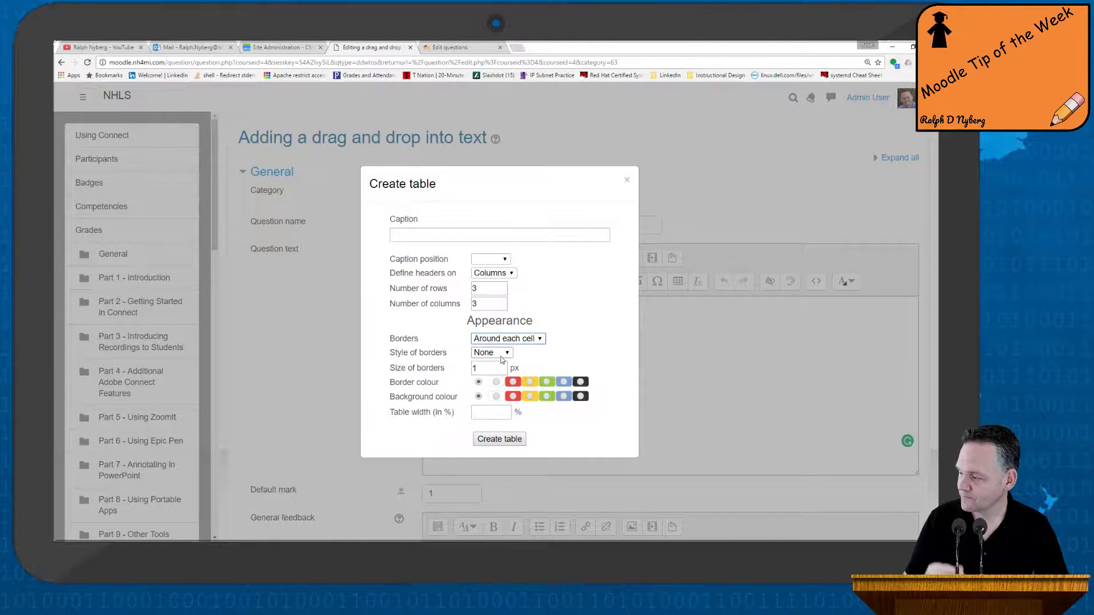
pyautogui.click(506, 354)
pyautogui.click(484, 374)
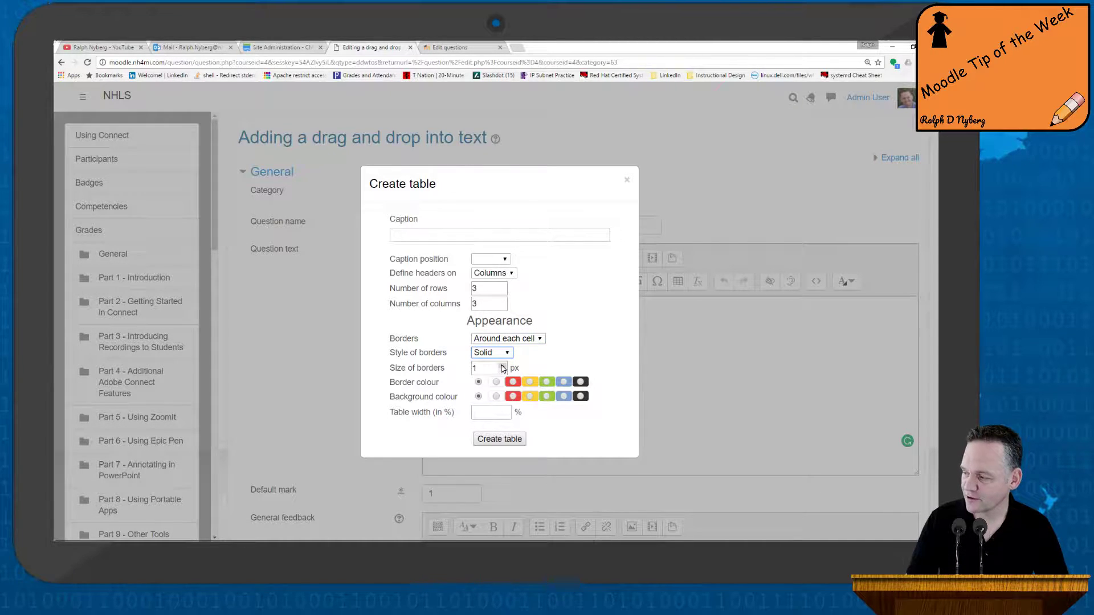
pyautogui.click(502, 365)
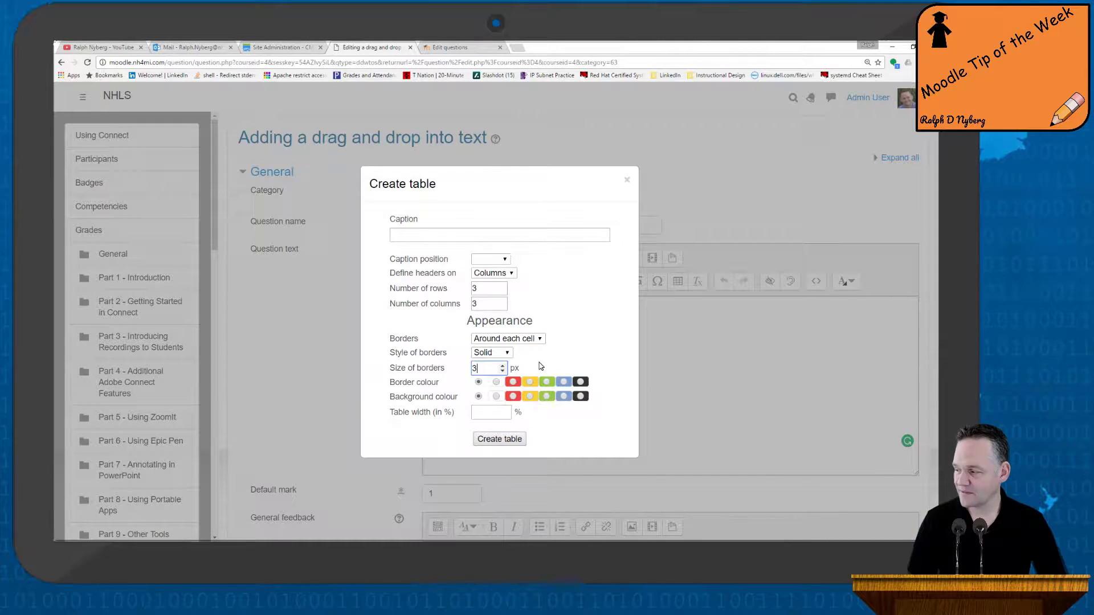
pyautogui.click(580, 382)
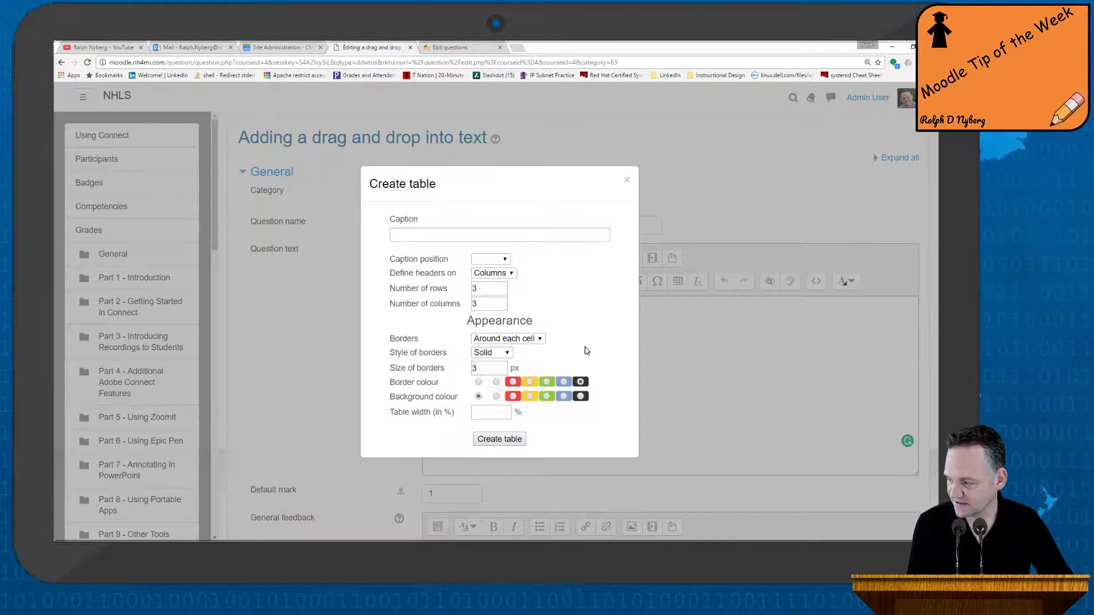
pyautogui.click(627, 182)
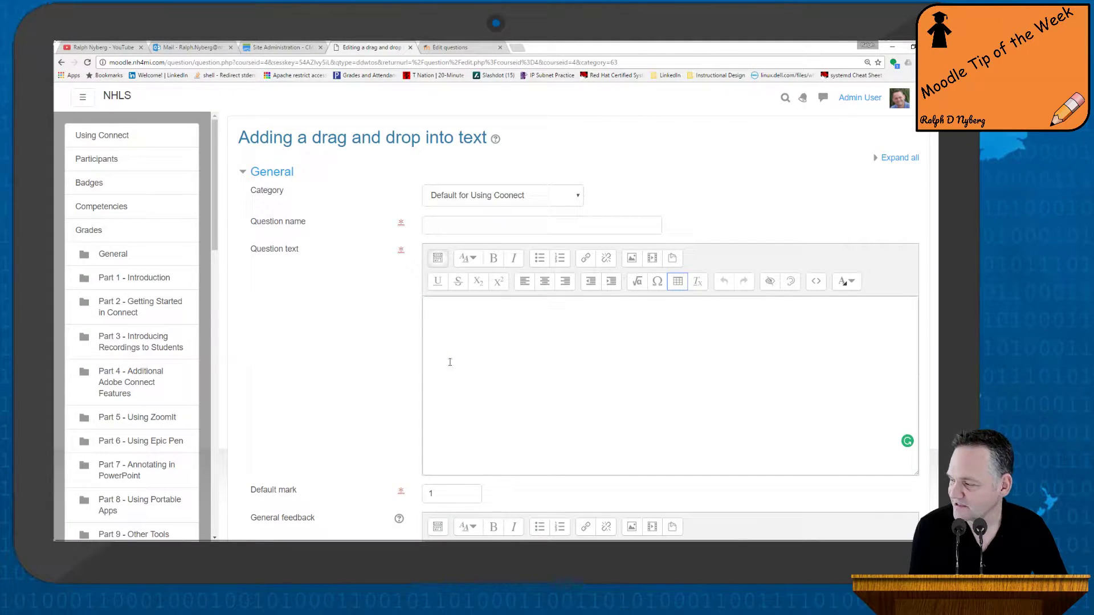
pyautogui.scroll(-4, 398, 354)
pyautogui.scroll(-7, 399, 356)
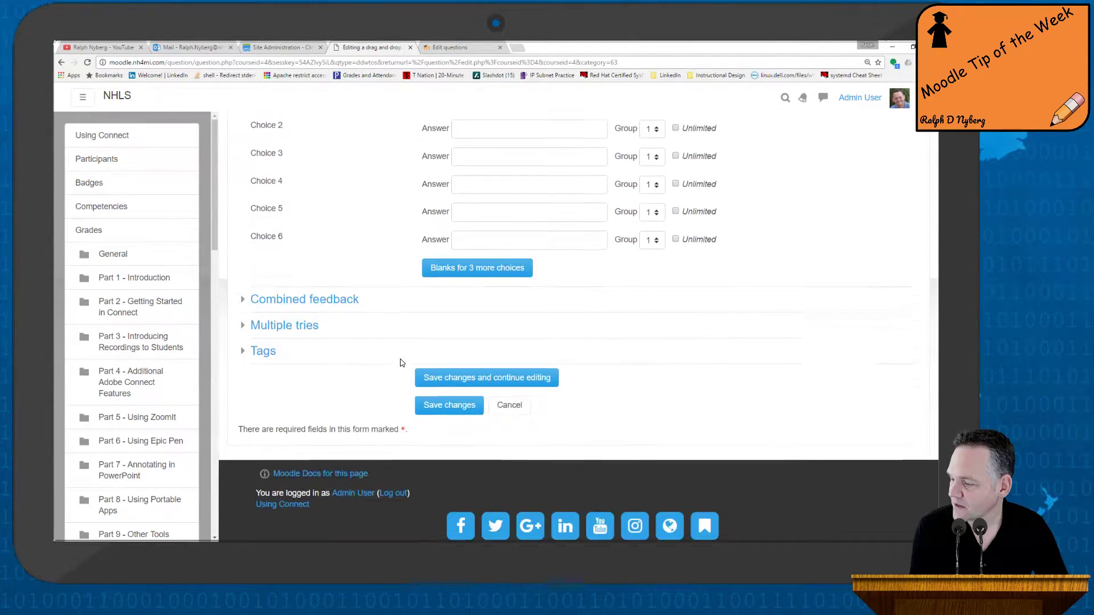
pyautogui.scroll(2, 665, 321)
pyautogui.scroll(2, 666, 321)
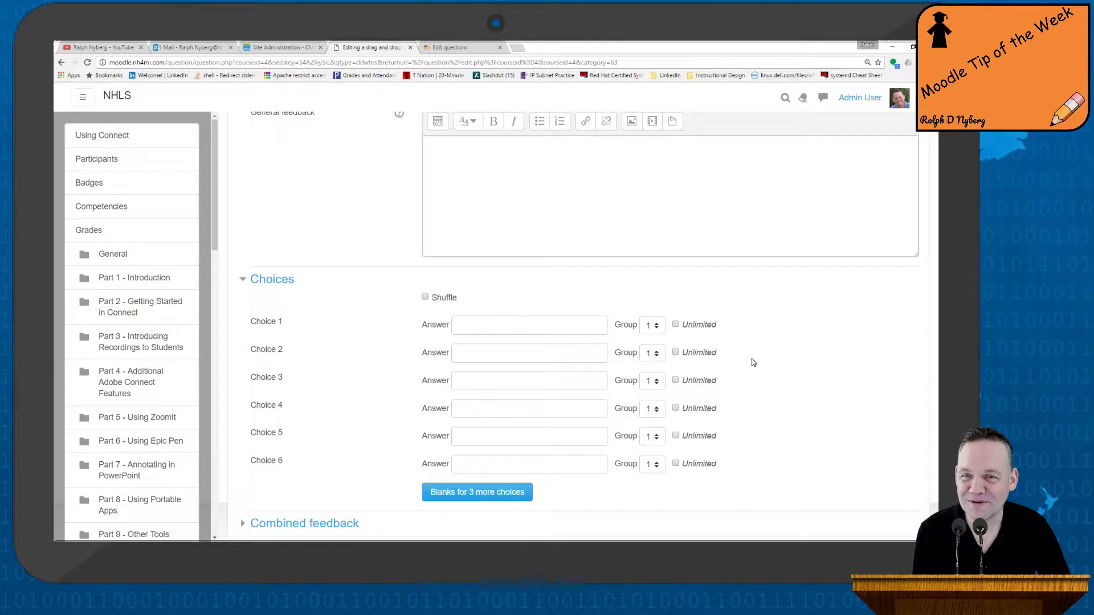
pyautogui.scroll(-3, 752, 362)
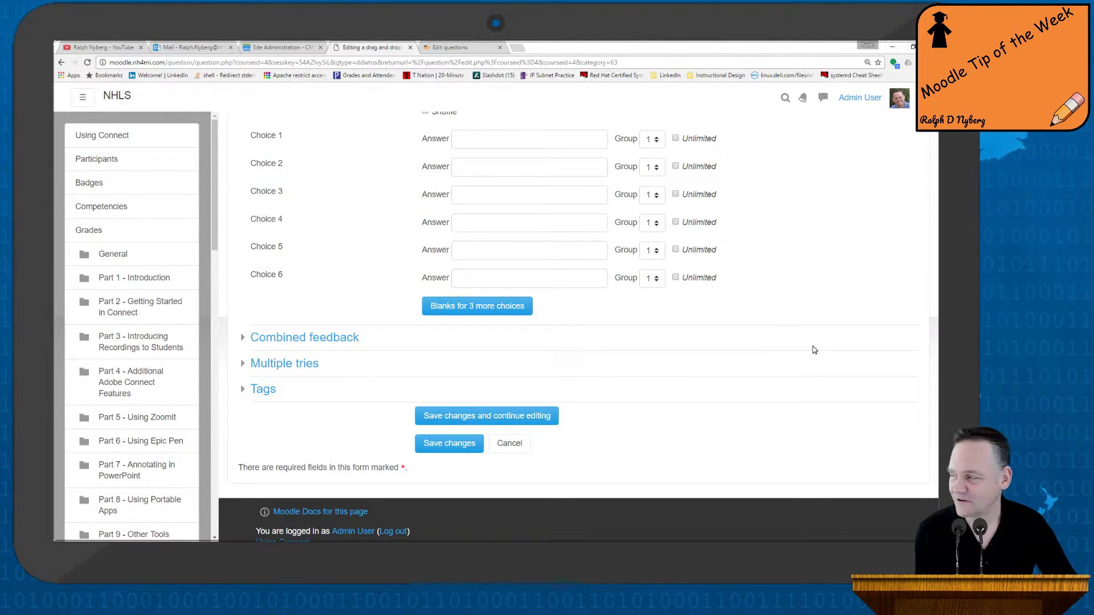
pyautogui.scroll(3, 850, 298)
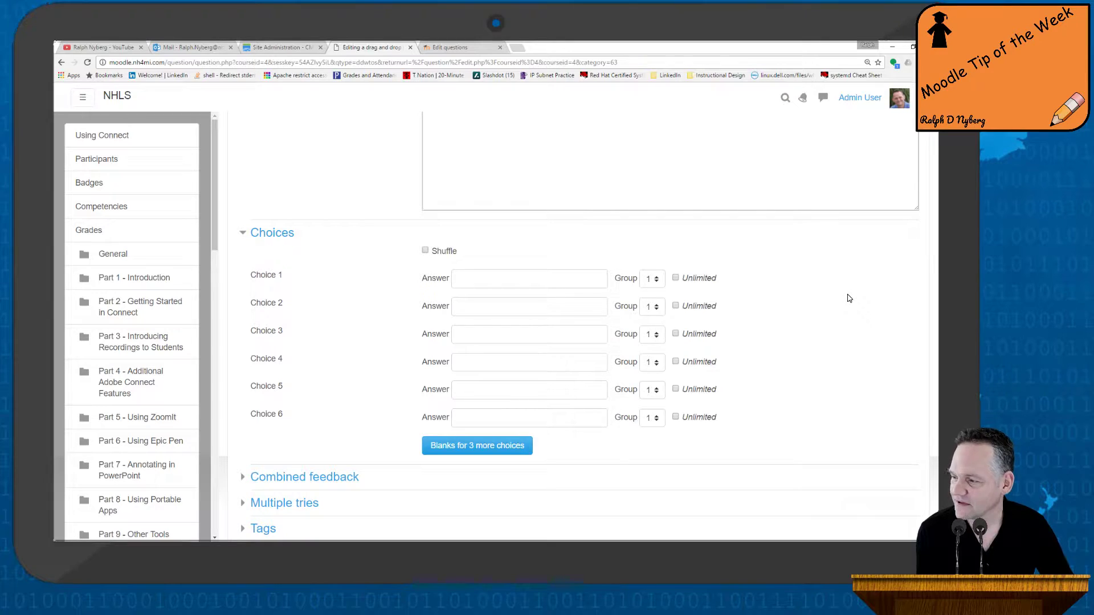
pyautogui.scroll(2, 850, 299)
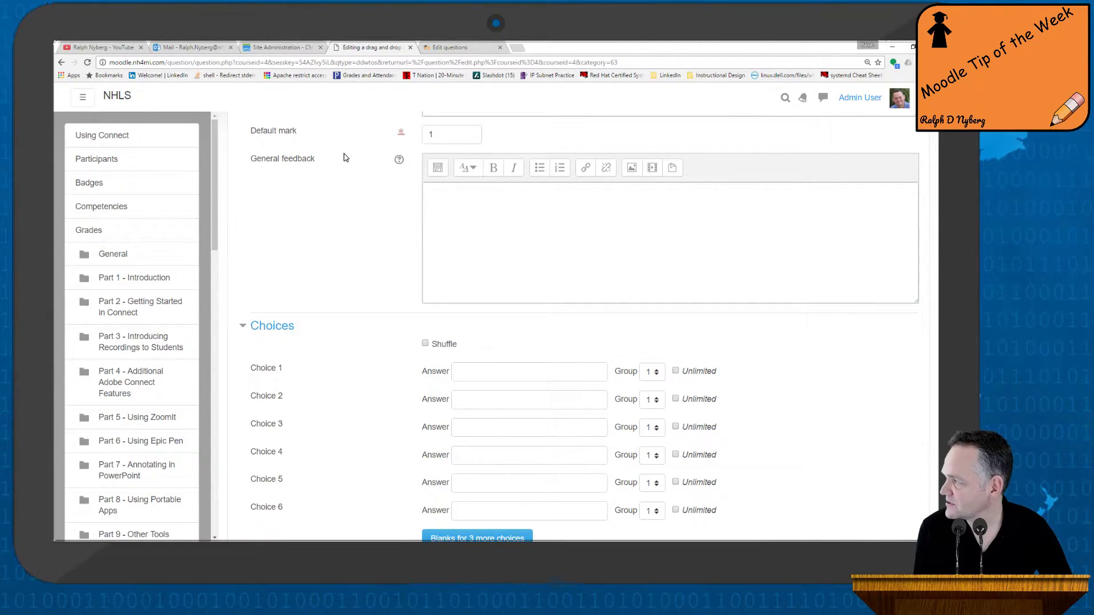
pyautogui.scroll(6, 357, 161)
pyautogui.scroll(4, 357, 161)
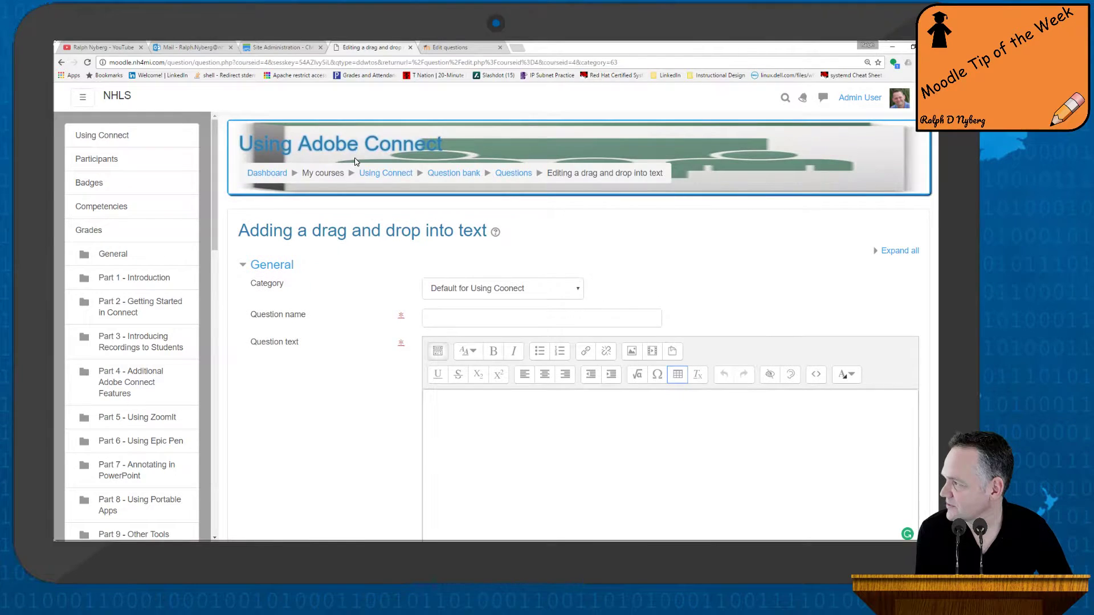
# Go from the Dashboard to the Cisco1v3 course's question bank via Course administration
pyautogui.click(272, 174)
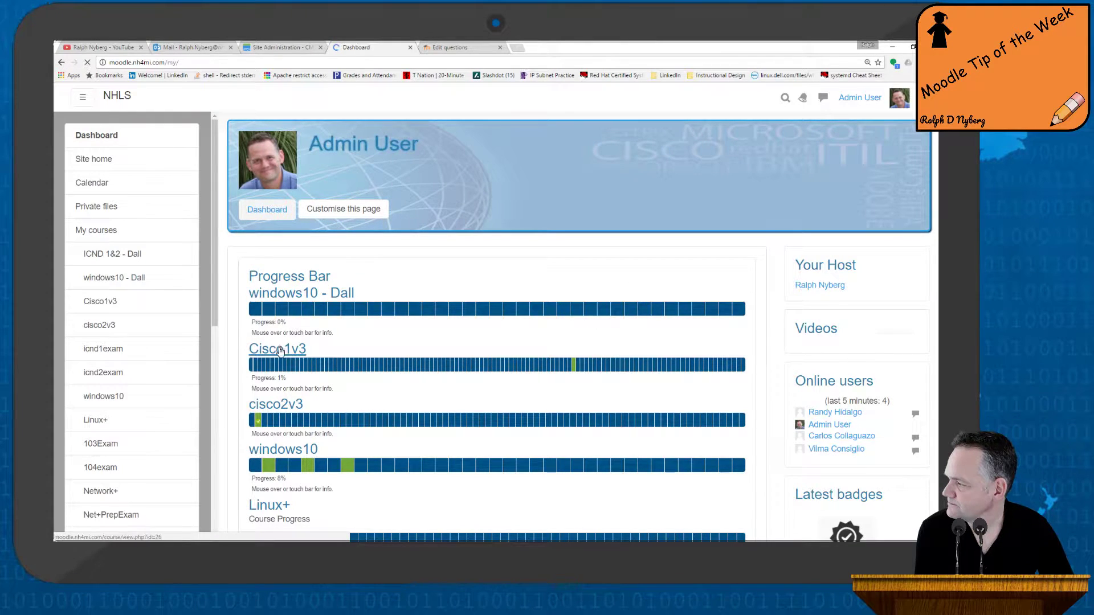
pyautogui.click(278, 350)
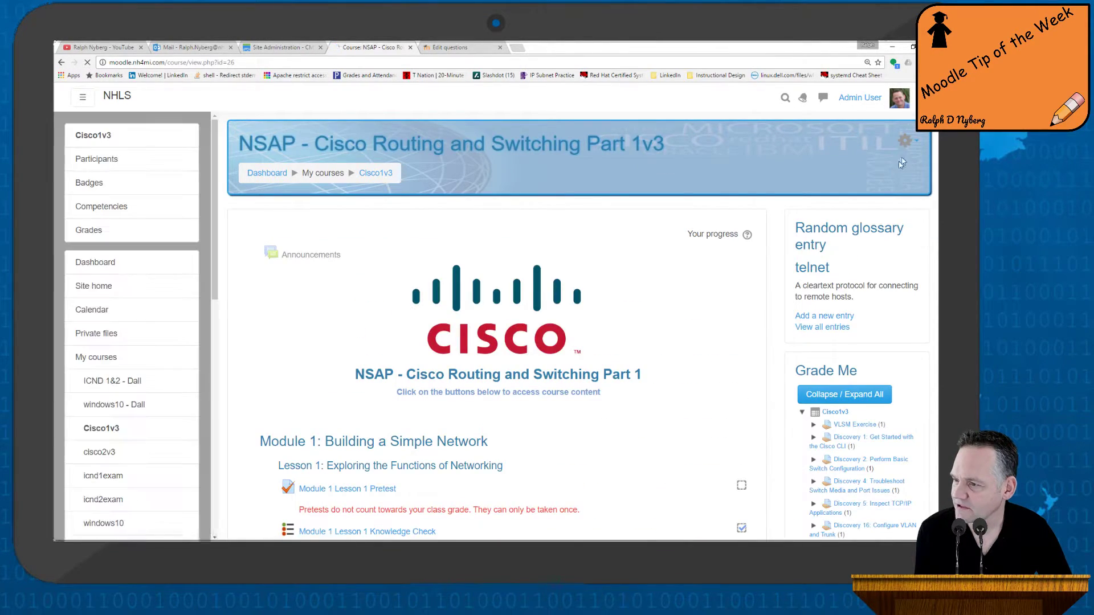
pyautogui.click(906, 141)
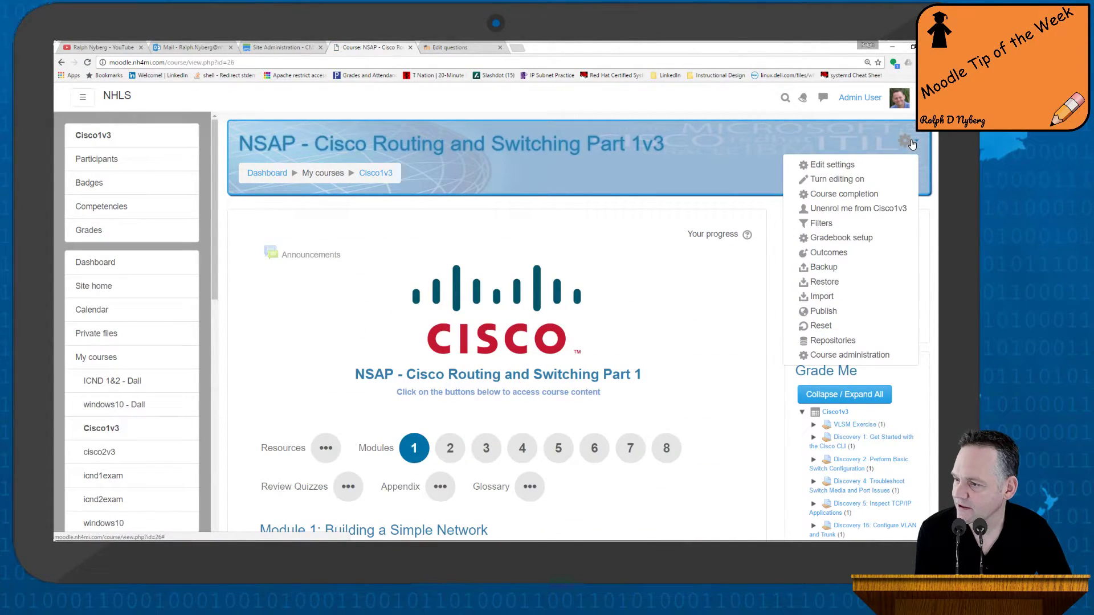
pyautogui.click(848, 355)
pyautogui.scroll(-3, 459, 363)
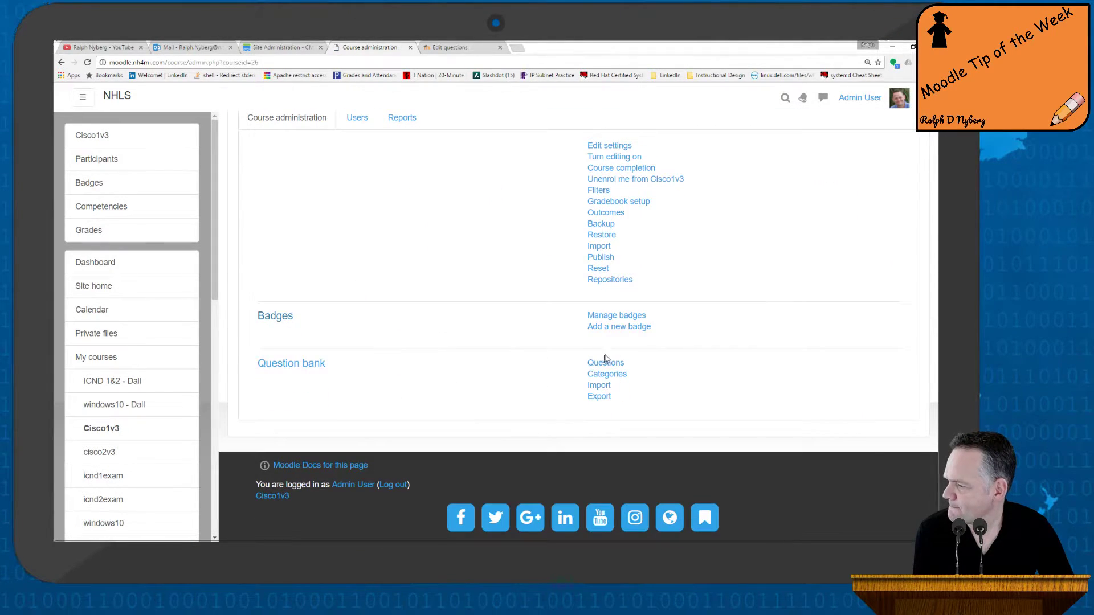
pyautogui.click(606, 360)
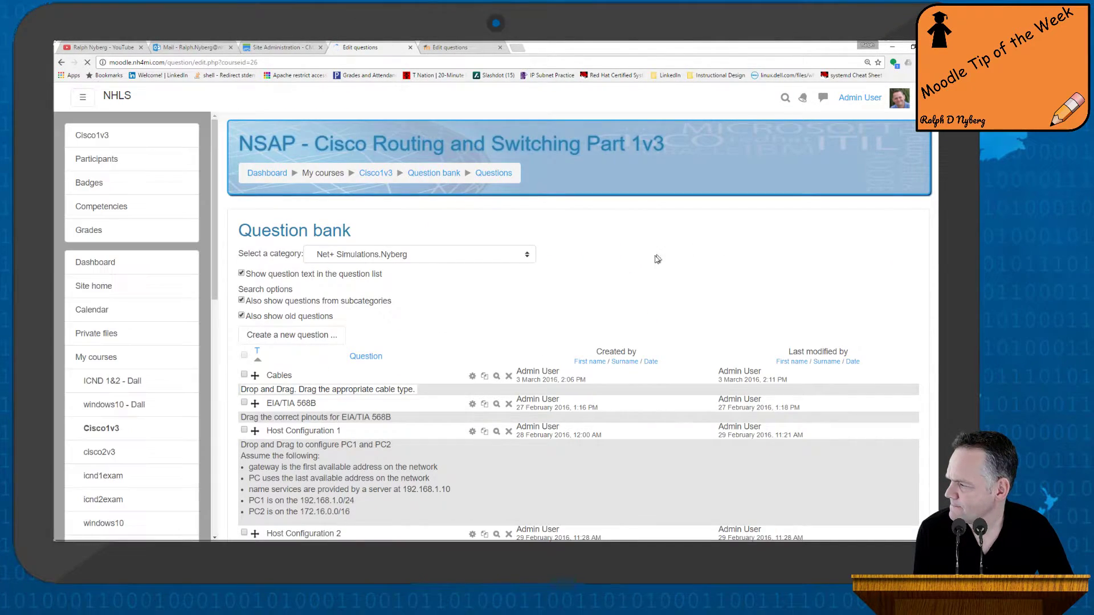
# Scroll down the Cisco1v3 question list to the Address Classes question and its table
pyautogui.scroll(-5, 619, 273)
pyautogui.scroll(-4, 618, 276)
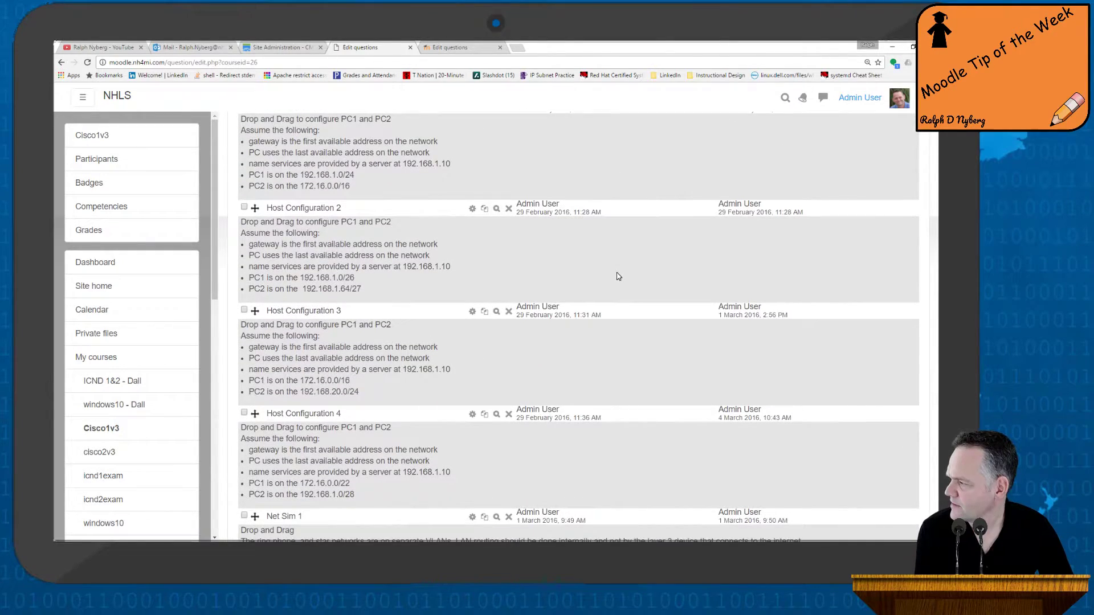
pyautogui.scroll(-5, 619, 276)
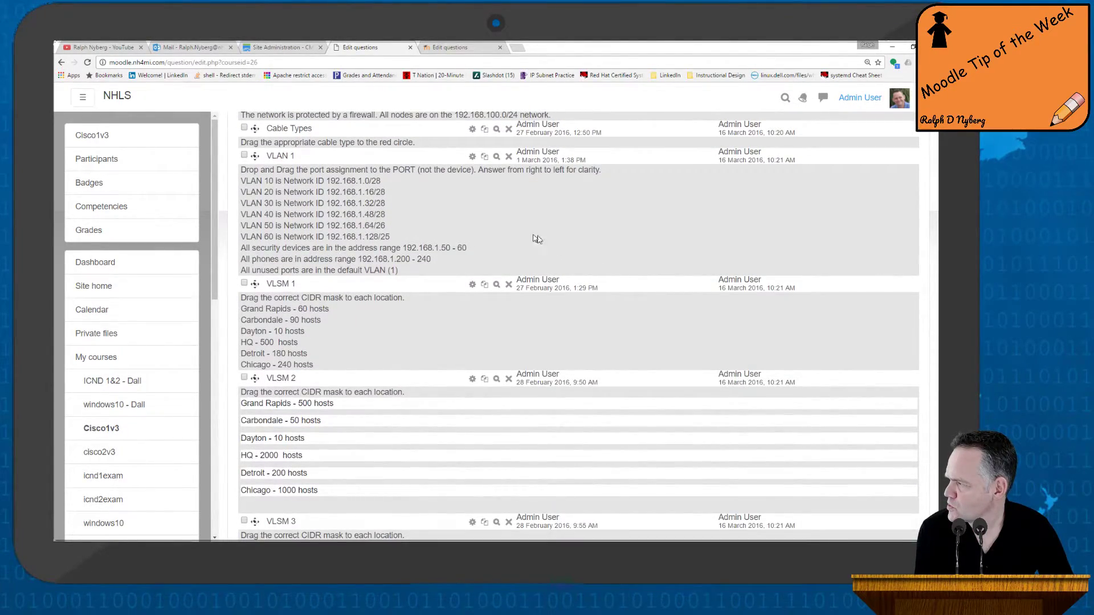
pyautogui.scroll(-1, 496, 271)
pyautogui.scroll(-7, 496, 270)
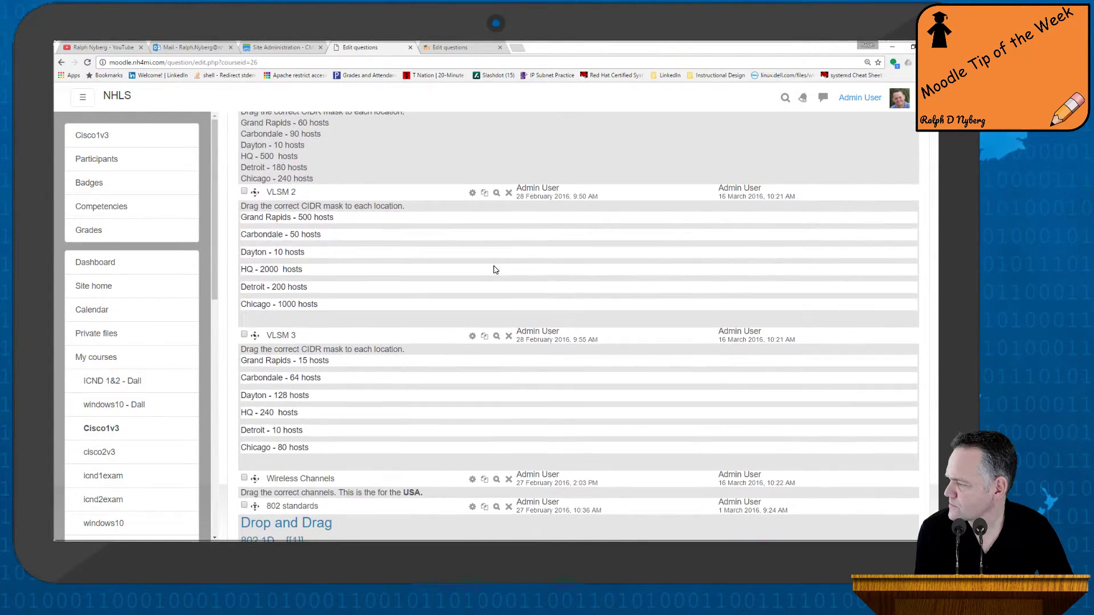
pyautogui.scroll(4, 494, 270)
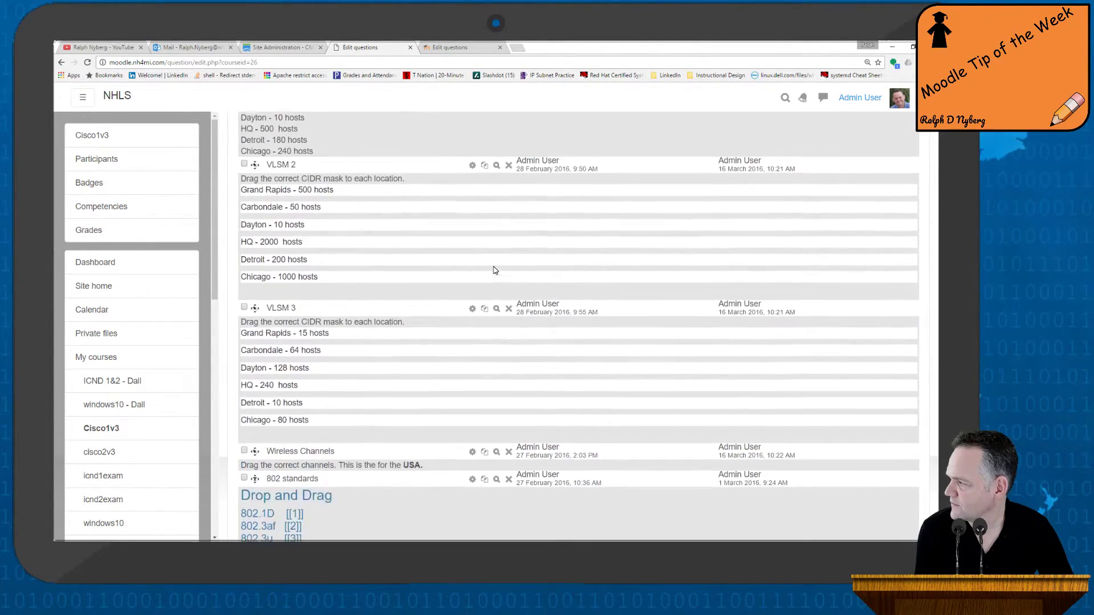
pyautogui.scroll(-6, 495, 270)
pyautogui.scroll(-4, 494, 270)
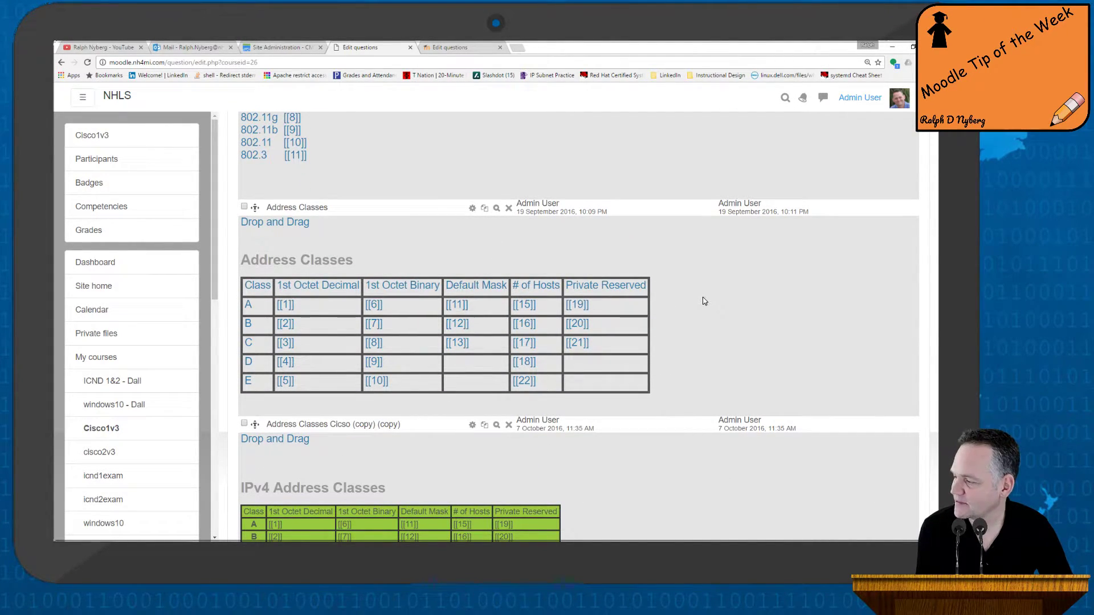
pyautogui.scroll(-1, 703, 300)
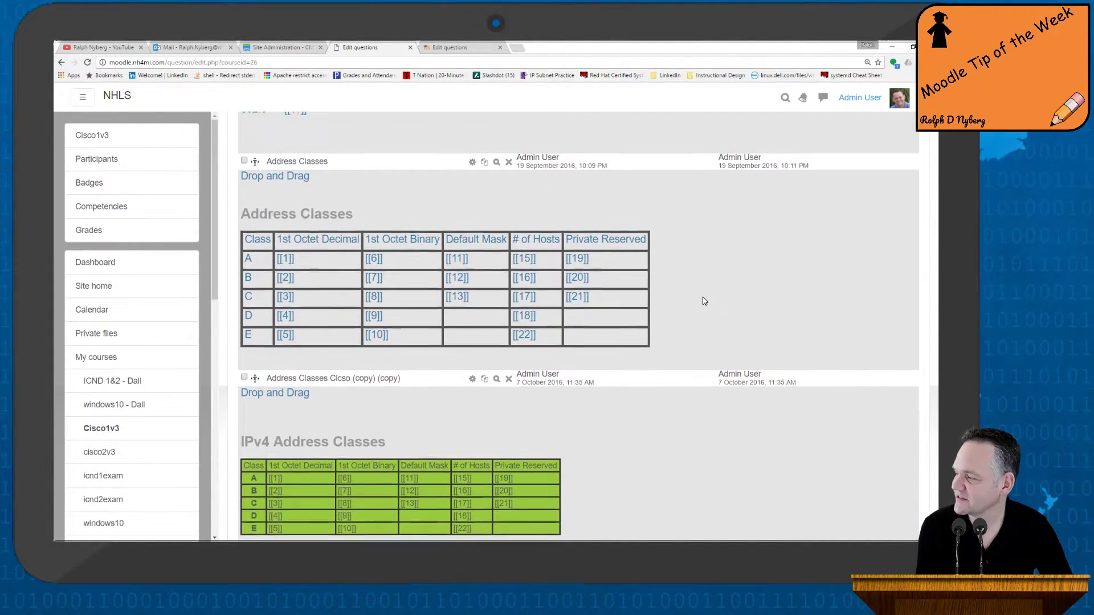
pyautogui.click(494, 163)
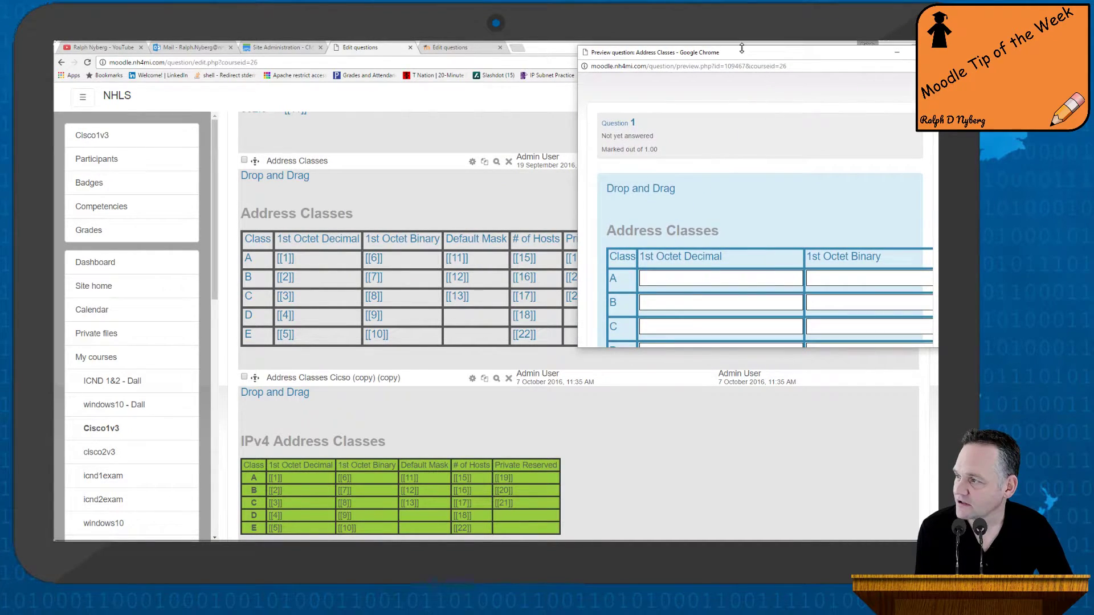
pyautogui.moveTo(746, 50); pyautogui.dragTo(520, 60)
pyautogui.click(693, 58)
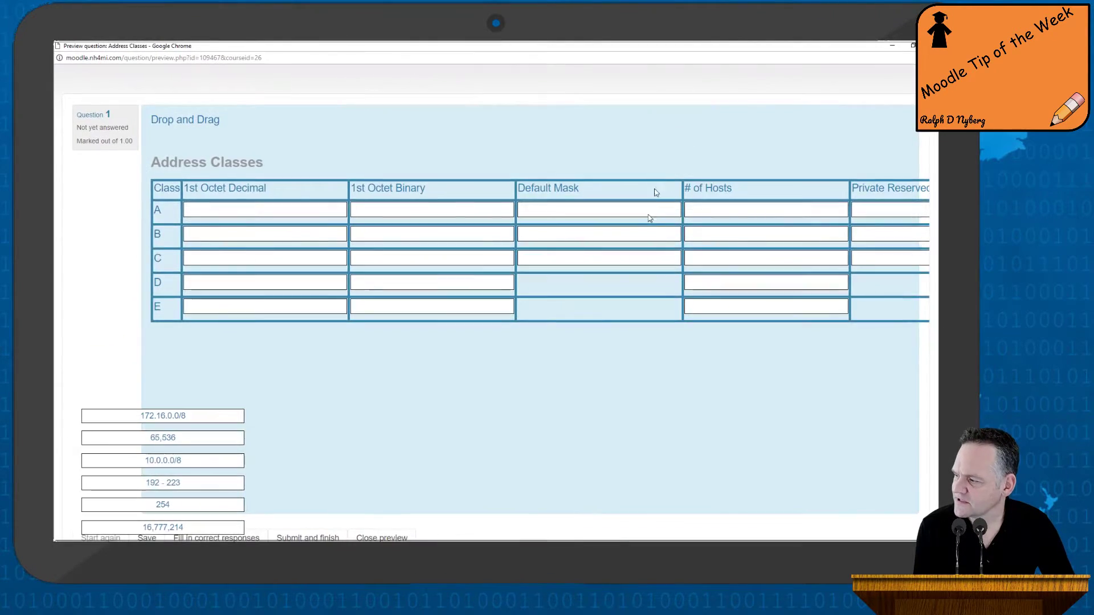